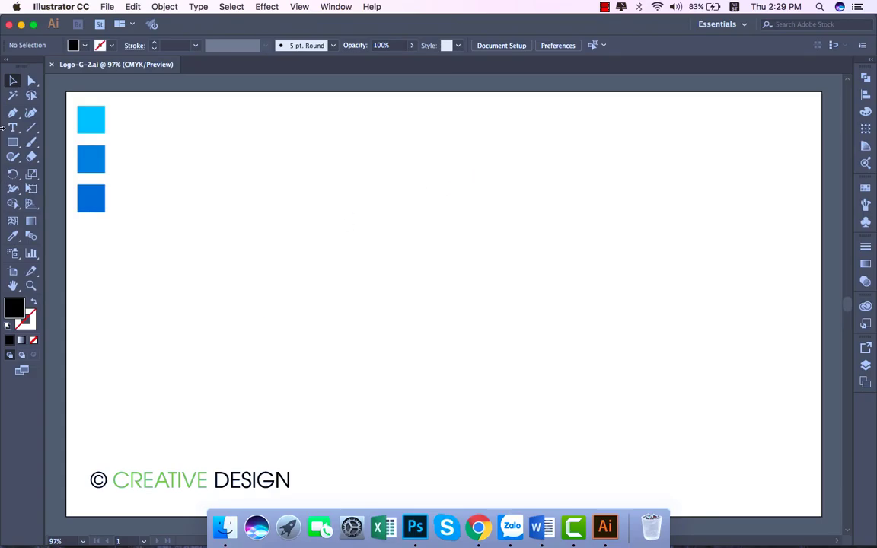
Type the title 'ILLUSTRATOR TUTORIAL. HOW TO CREATE LOGO' in a text area across the artboard top.
{"action": "left_click", "coordinate": [13, 127]}
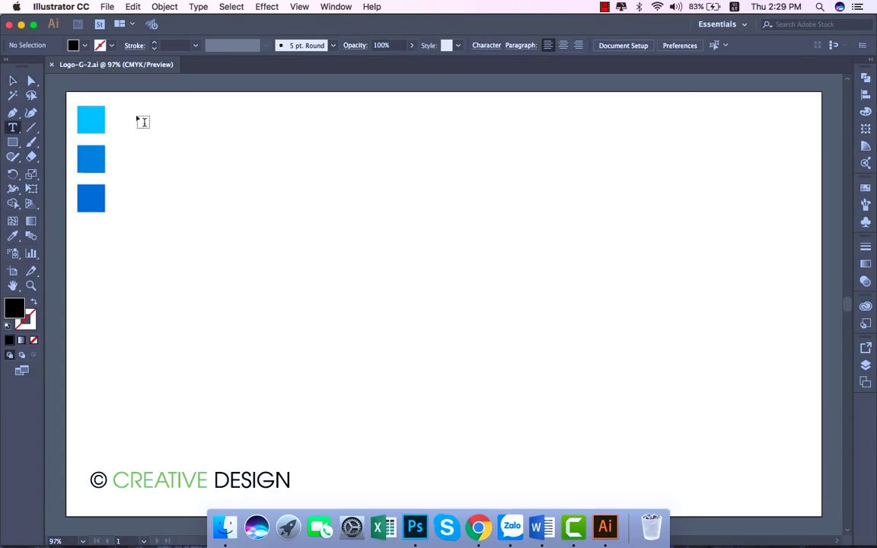
{"action": "left_click_drag", "start_coordinate": [133, 108], "coordinate": [782, 172]}
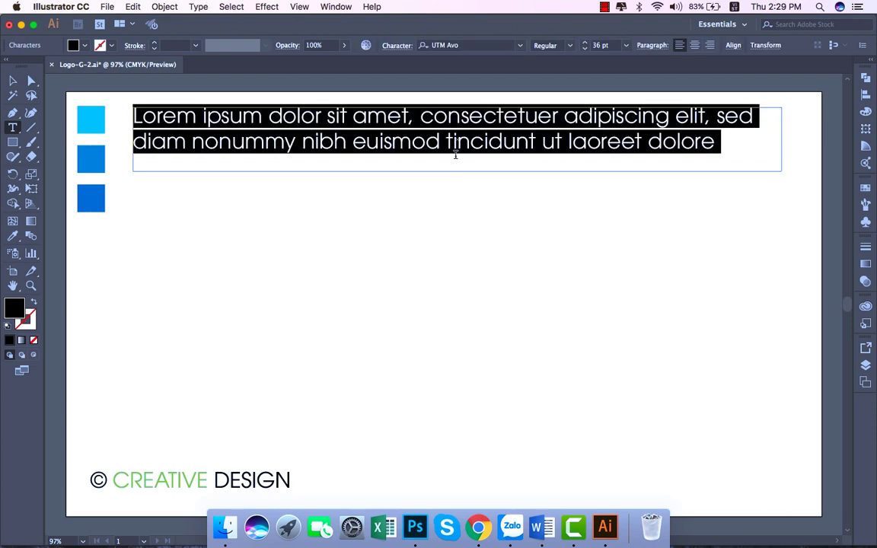
{"action": "key", "text": "BackSpace"}
{"action": "type", "text": "IL"}
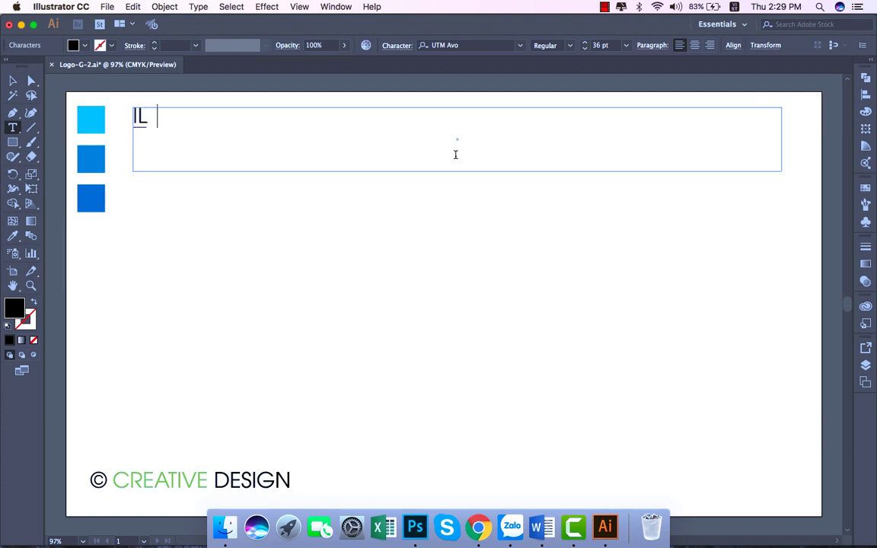
{"action": "type", "text": "LUSTRA"}
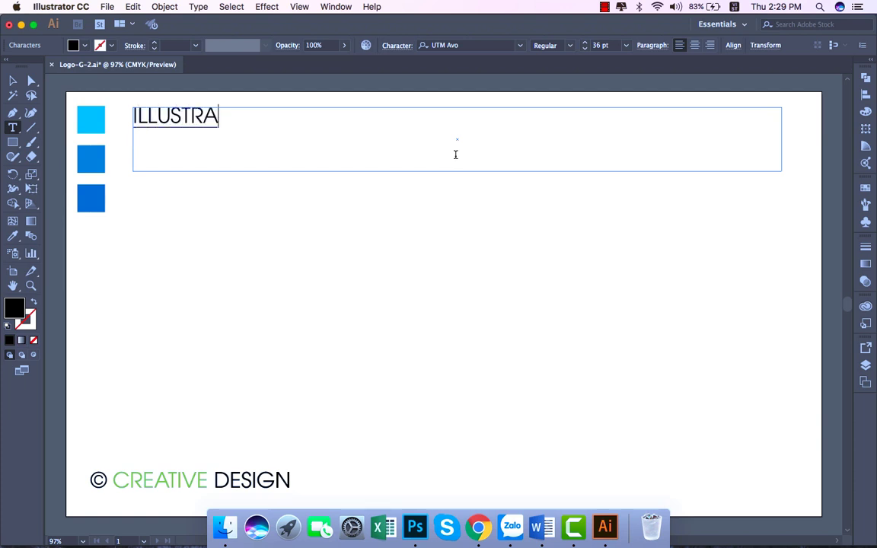
{"action": "type", "text": "TO"}
{"action": "key", "text": "BackSpace"}
{"action": "type", "text": "OR I"}
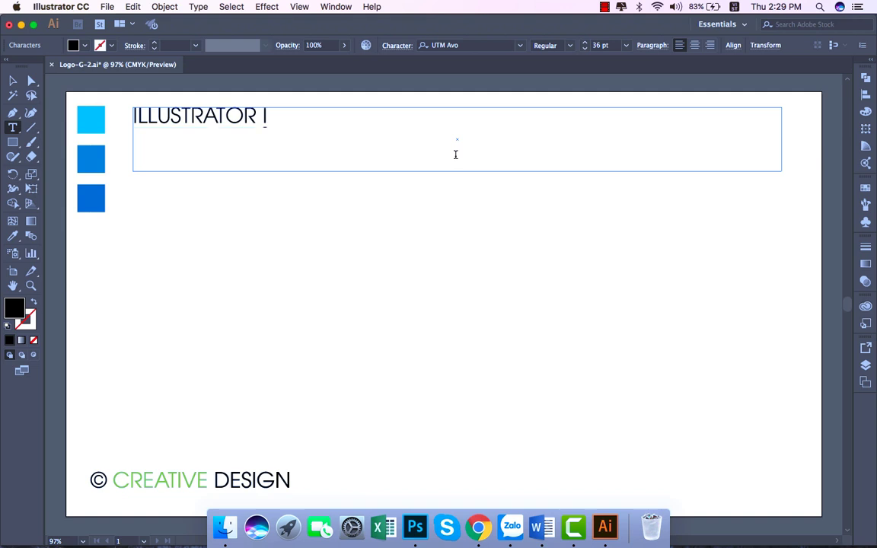
{"action": "type", "text": "TUTORIAL"}
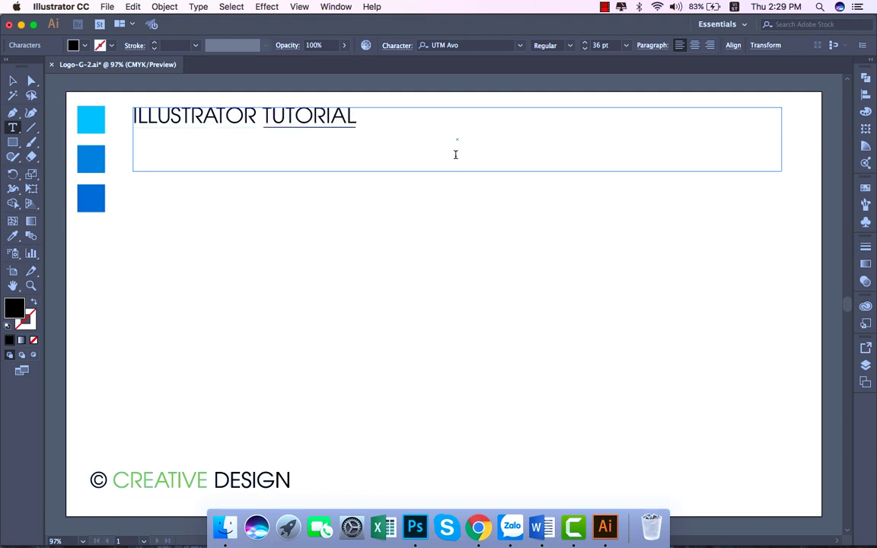
{"action": "type", "text": ". H"}
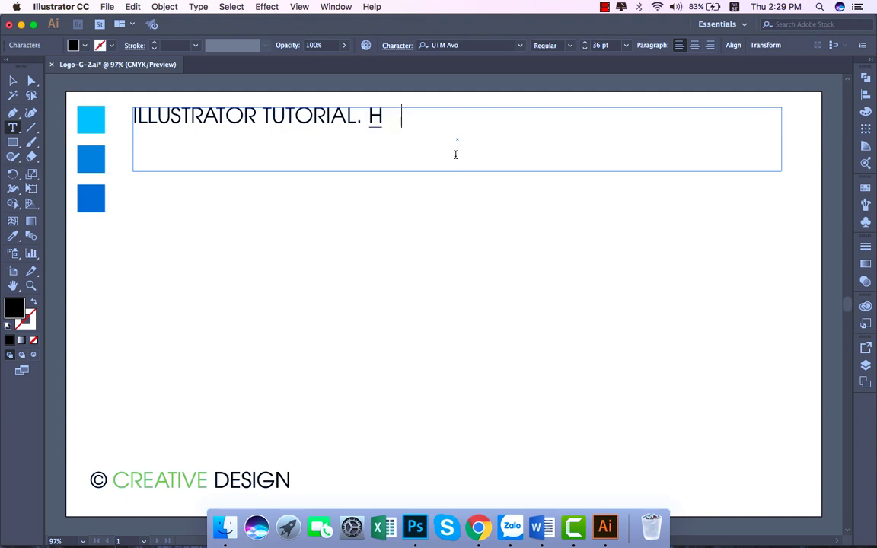
{"action": "type", "text": "OW TO DE"}
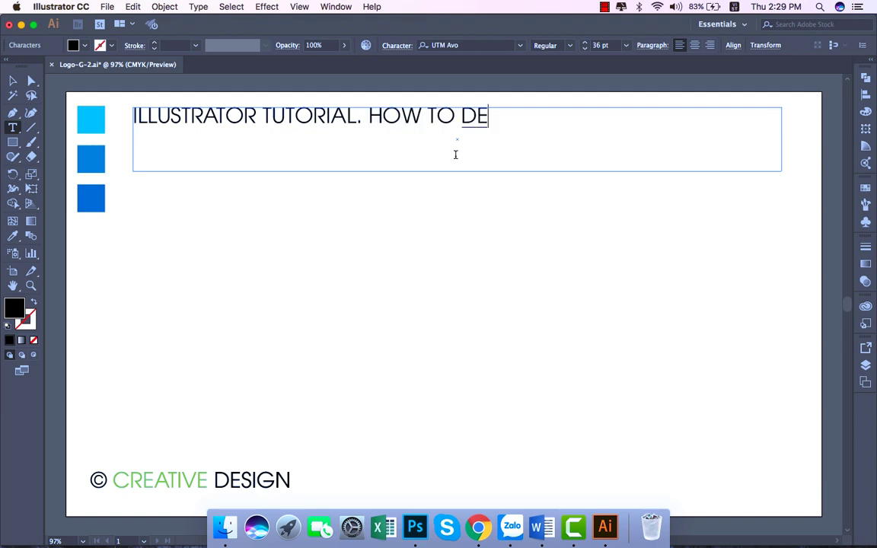
{"action": "key", "text": "BackSpace"}
{"action": "key", "text": "BackSpace"}
{"action": "type", "text": "CRE"}
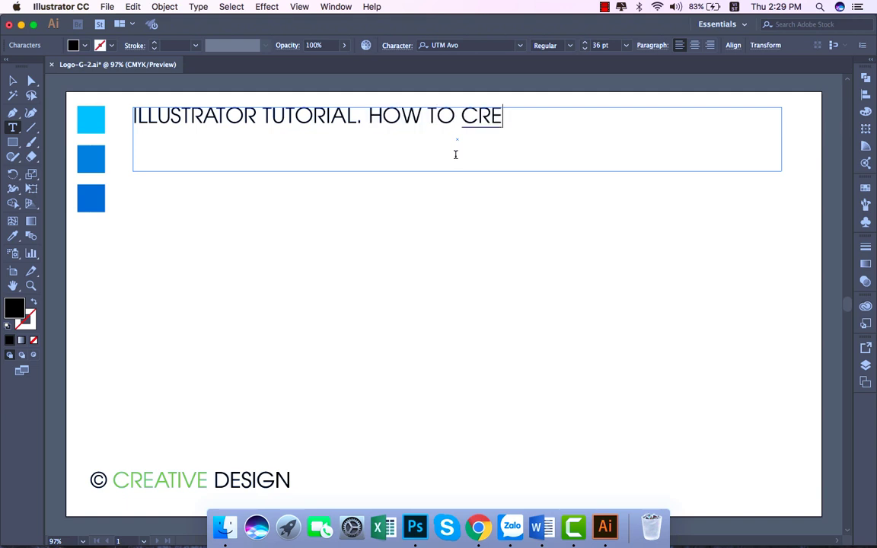
{"action": "type", "text": "AT"}
{"action": "type", "text": " DE"}
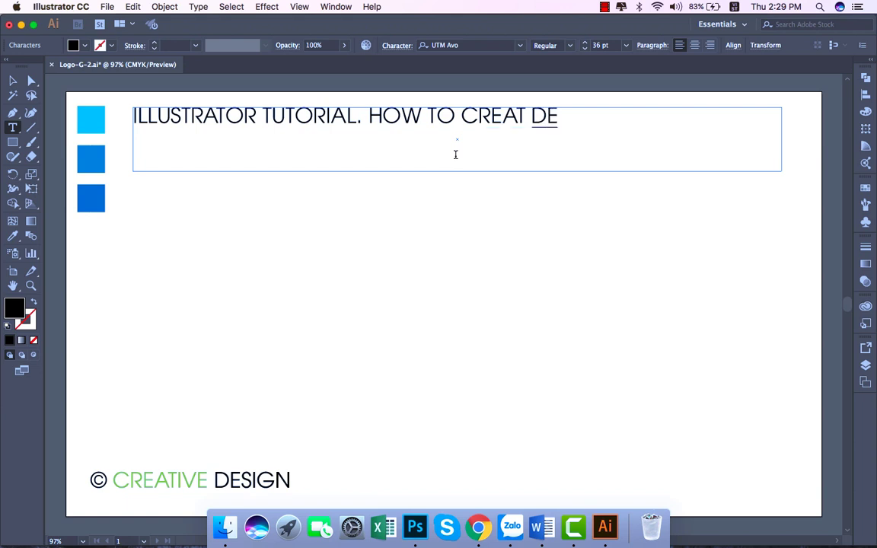
{"action": "type", "text": "SIGN"}
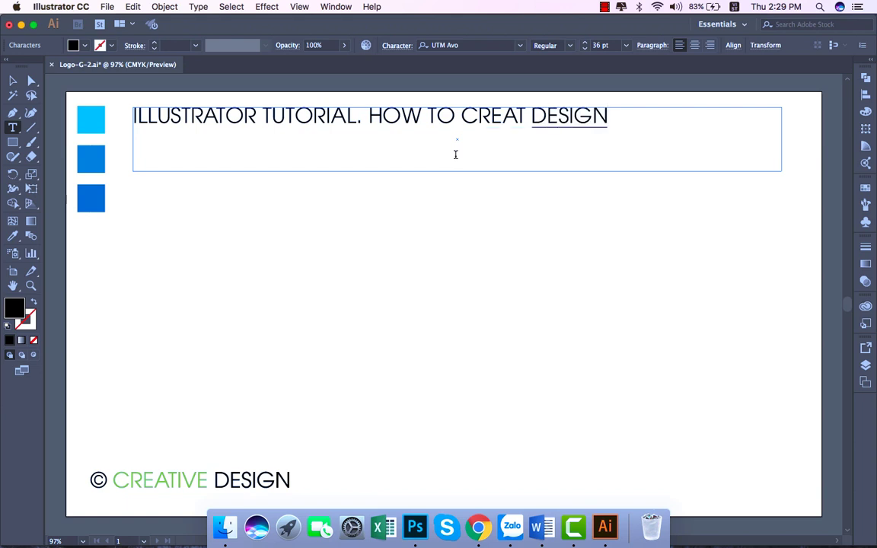
{"action": "type", "text": " LOOH"}
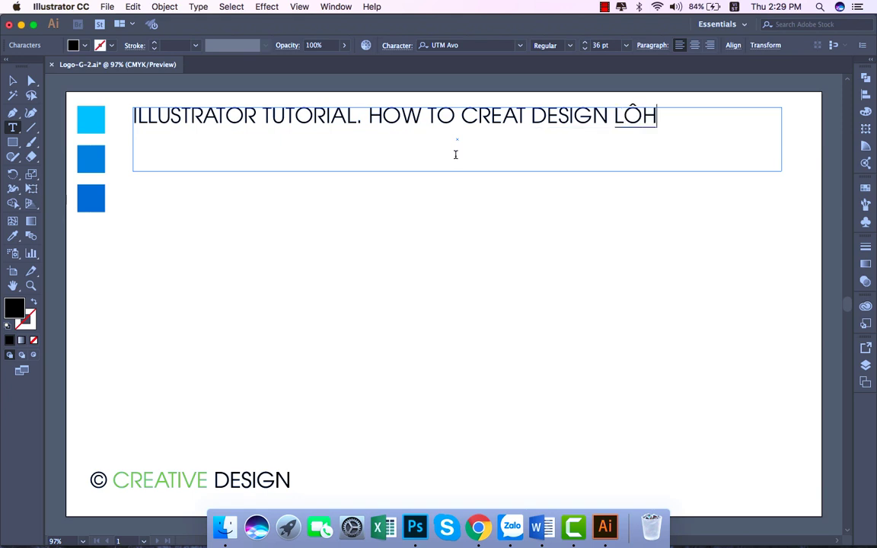
{"action": "key", "text": "BackSpace"}
{"action": "key", "text": "BackSpace"}
{"action": "type", "text": "O"}
{"action": "type", "text": "GO"}
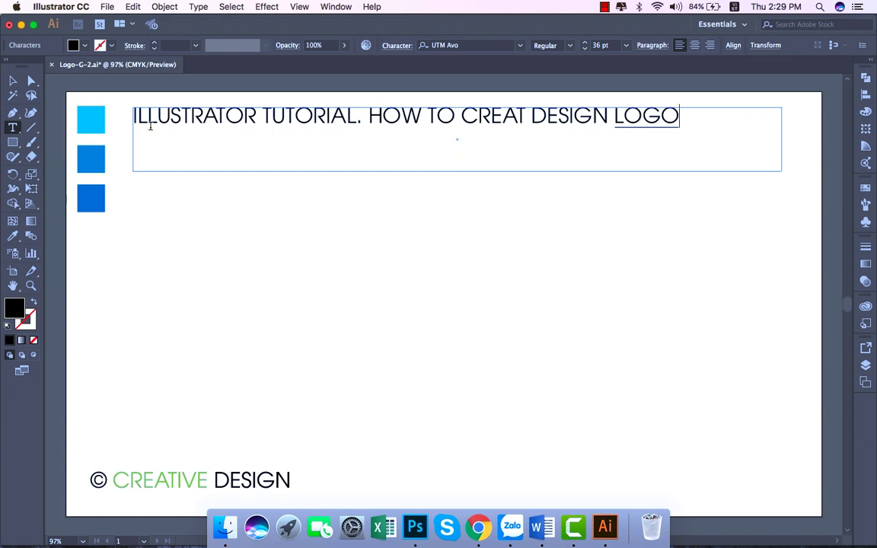
Finish editing, then select the title text frame and delete it.
{"action": "left_click", "coordinate": [12, 80]}
{"action": "left_click", "coordinate": [266, 229]}
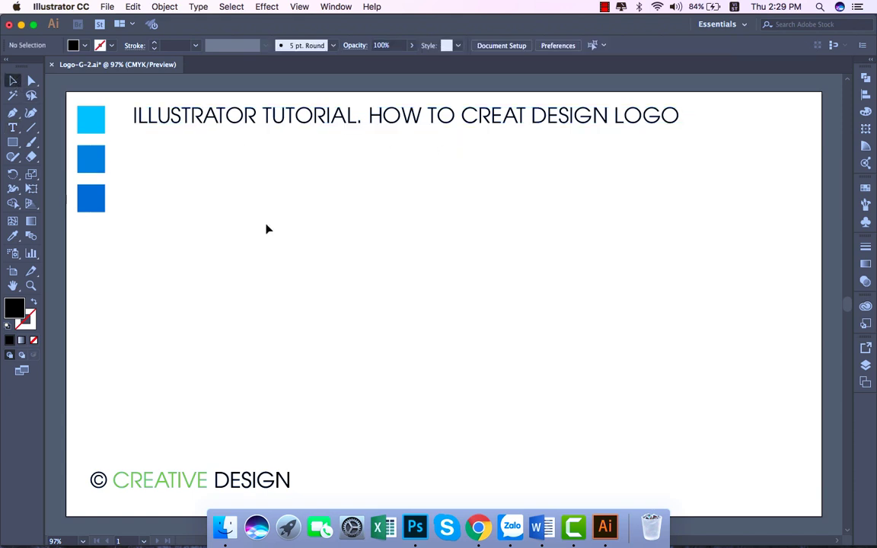
{"action": "left_click", "coordinate": [311, 130]}
{"action": "key", "text": "Delete"}
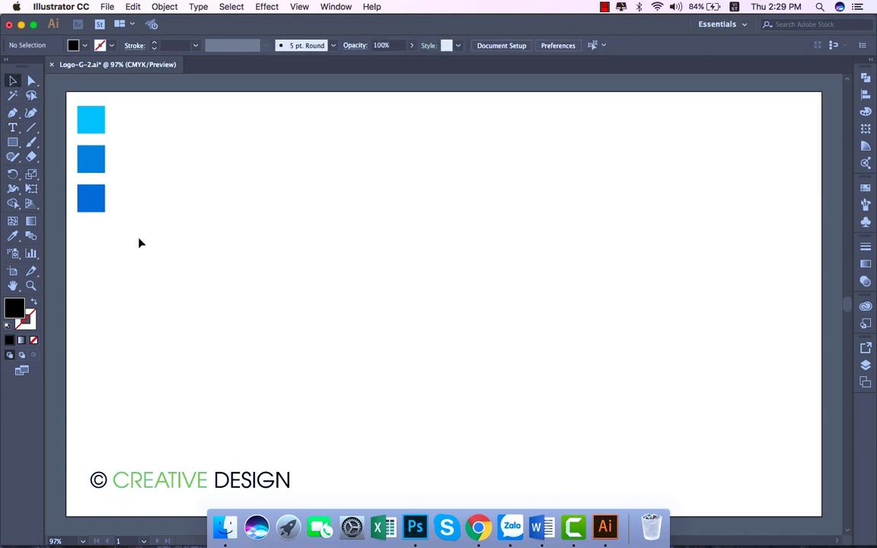
Draw a circle in the middle of the artboard with the Ellipse Tool.
{"action": "left_click", "coordinate": [12, 128]}
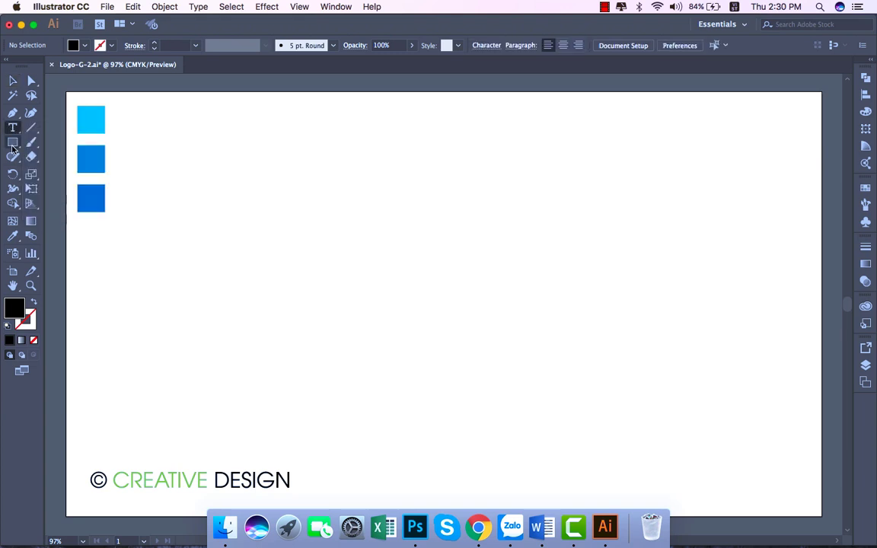
{"action": "left_click_drag", "start_coordinate": [12, 145], "coordinate": [64, 176]}
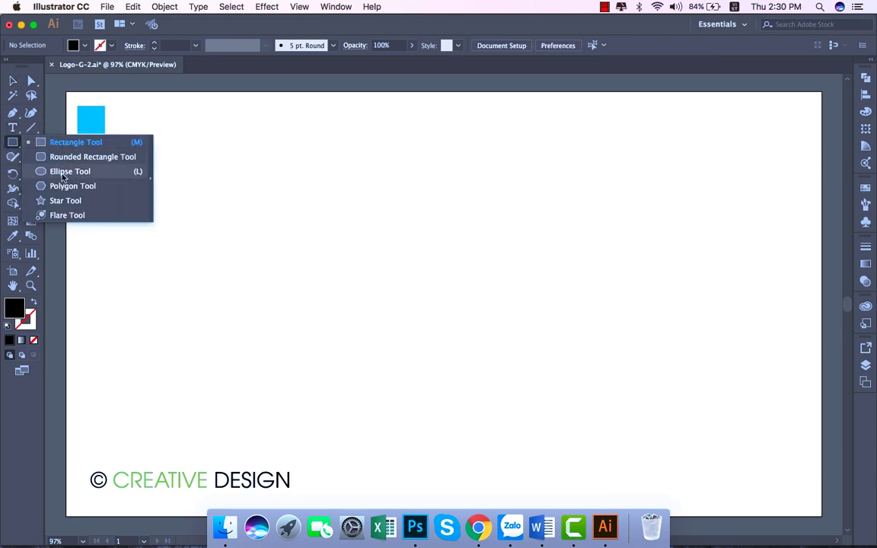
{"action": "left_click", "coordinate": [63, 177]}
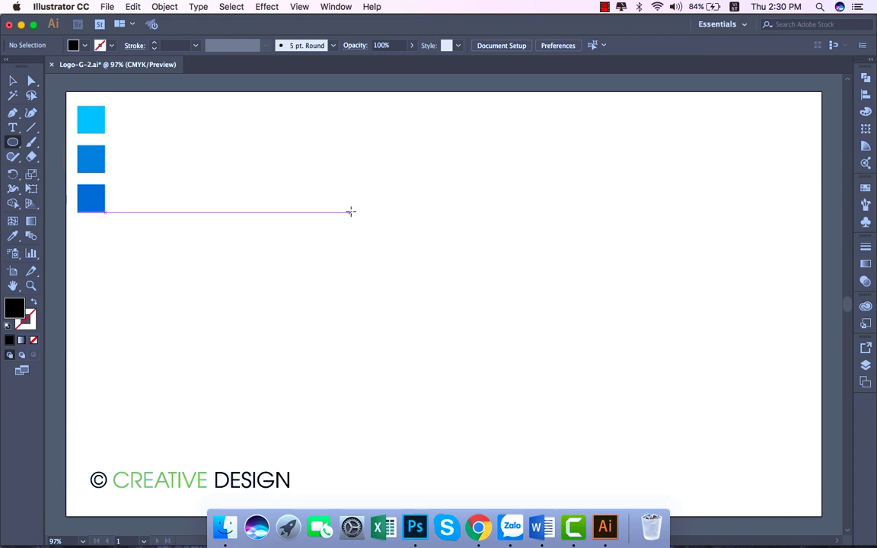
{"action": "left_click_drag", "start_coordinate": [355, 202], "coordinate": [554, 362]}
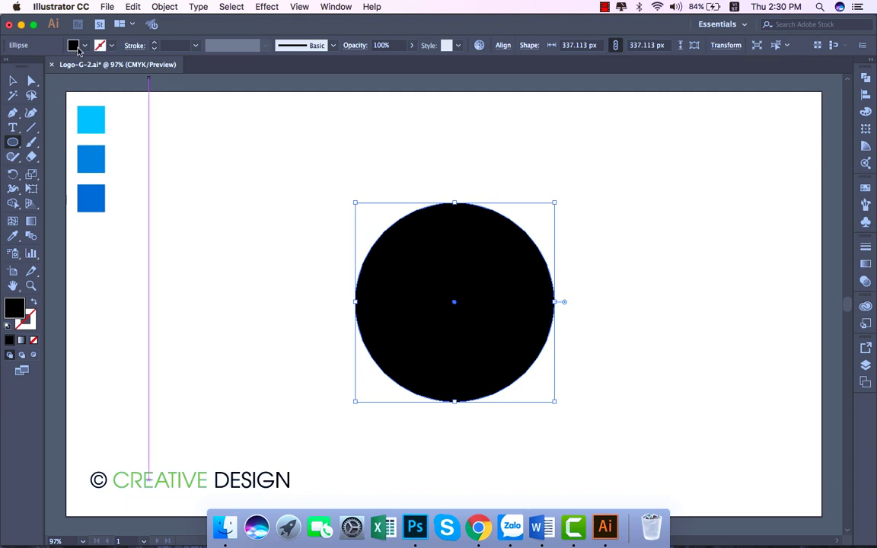
Give the circle no fill and a blue 80 pt stroke, then deselect it.
{"action": "left_click", "coordinate": [76, 47]}
{"action": "left_click", "coordinate": [8, 66]}
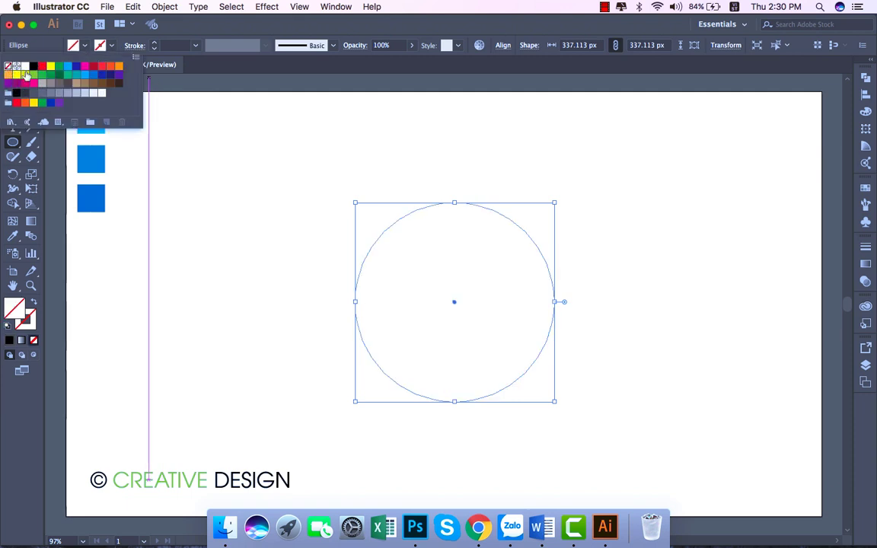
{"action": "left_click", "coordinate": [102, 45]}
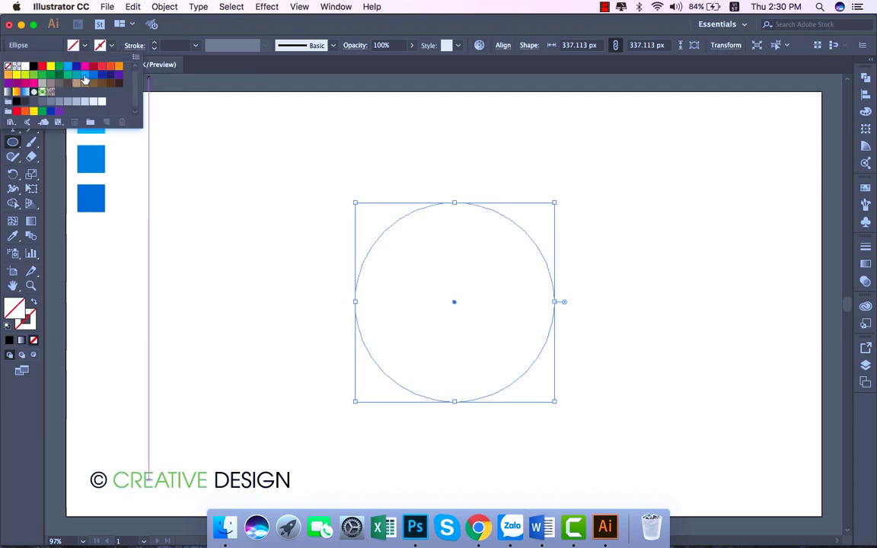
{"action": "left_click", "coordinate": [85, 77]}
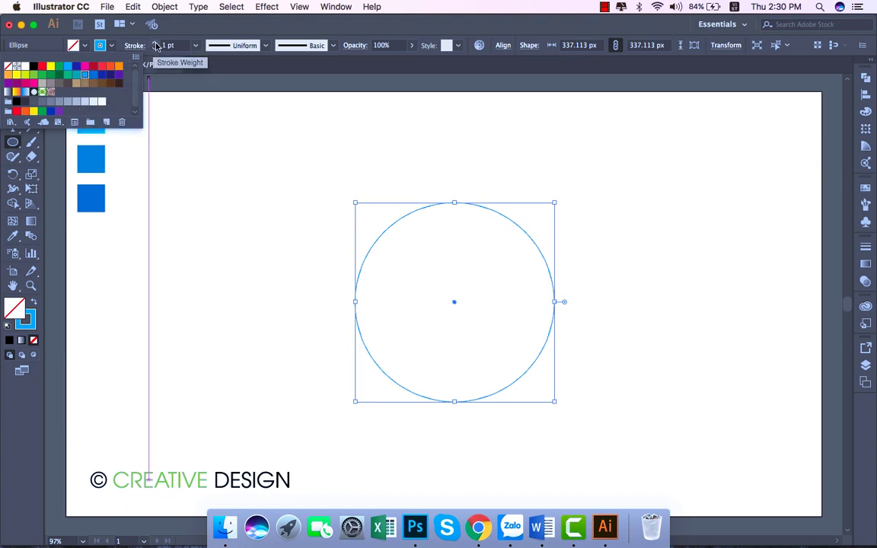
{"action": "left_click", "coordinate": [196, 45]}
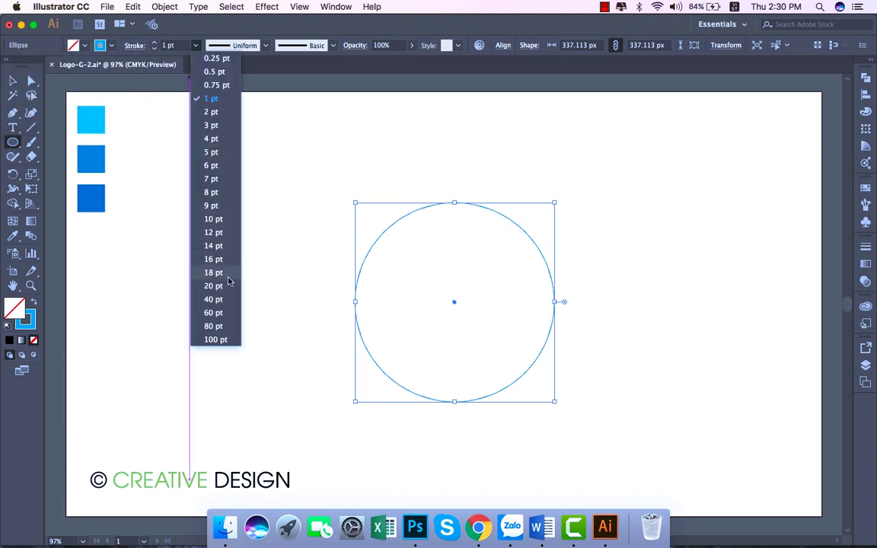
{"action": "left_click", "coordinate": [220, 326]}
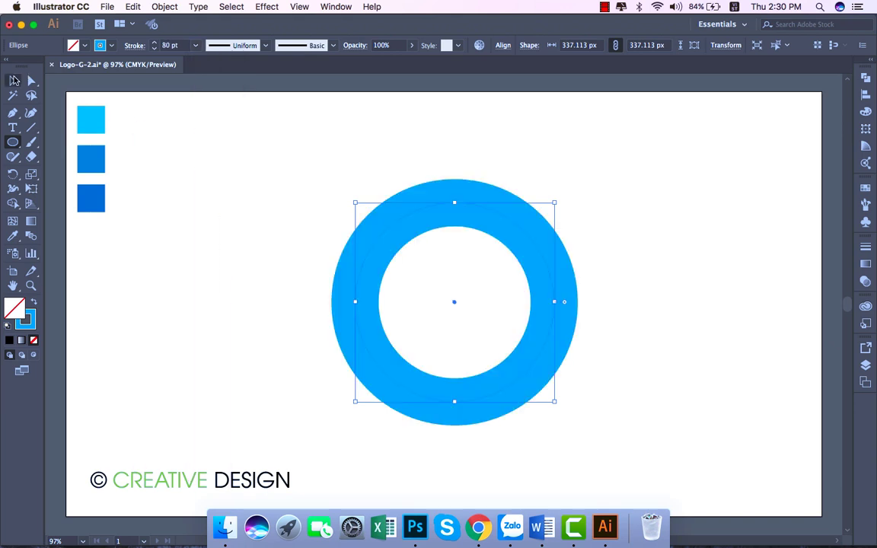
{"action": "left_click", "coordinate": [14, 79]}
{"action": "left_click", "coordinate": [268, 172]}
Enlarge the ring by dragging its corner handle outward, then deselect.
{"action": "key", "text": "super+minus"}
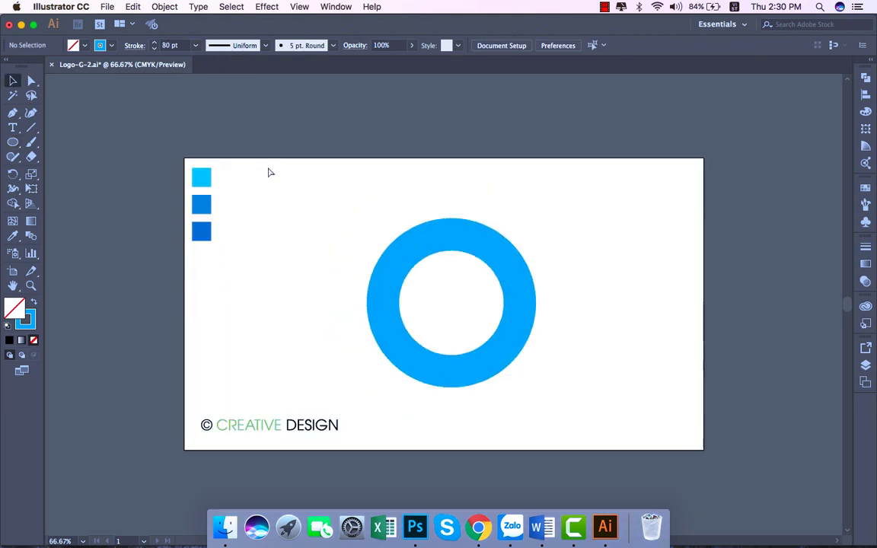
{"action": "key", "text": "super+plus"}
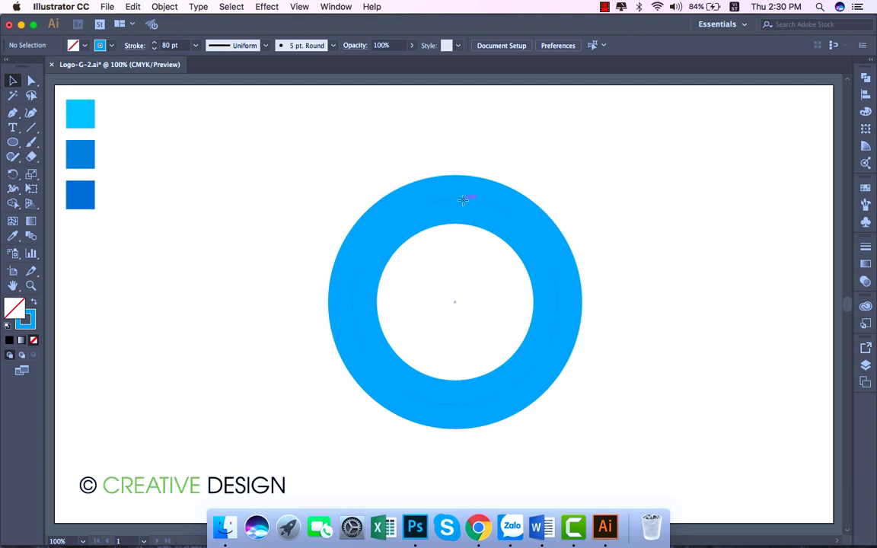
{"action": "left_click", "coordinate": [463, 200]}
{"action": "left_click_drag", "start_coordinate": [558, 199], "coordinate": [619, 155]}
{"action": "left_click", "coordinate": [661, 151]}
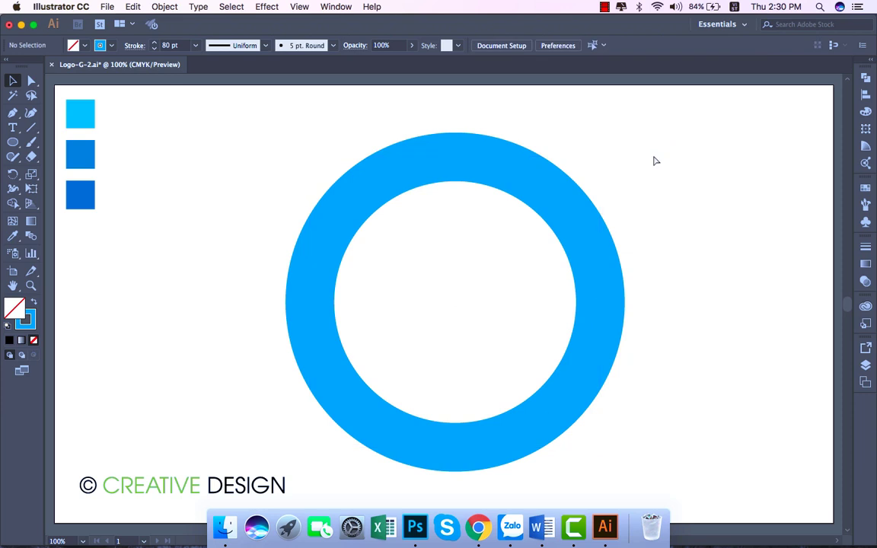
Fit the whole artboard in the window with Cmd+0 and select the blue ring.
{"action": "key", "text": "super+minus"}
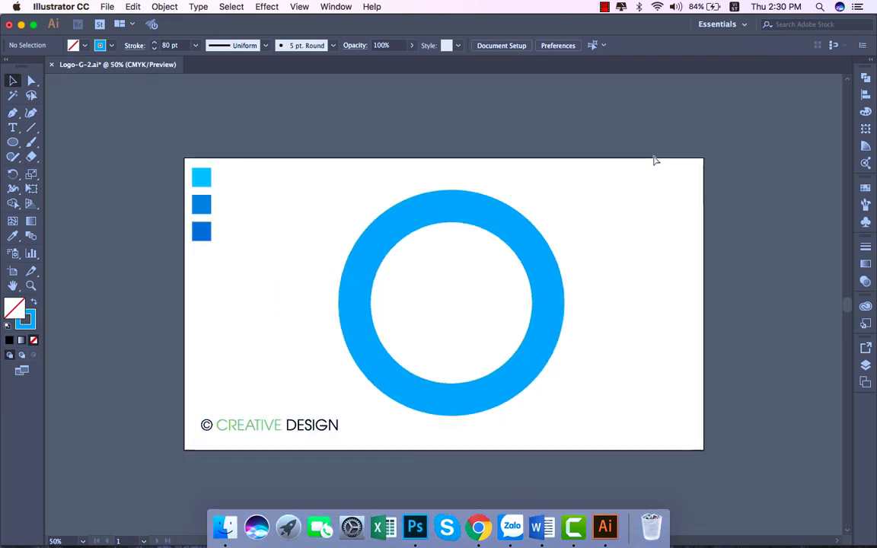
{"action": "key", "text": "super+minus"}
{"action": "key", "text": "super+plus"}
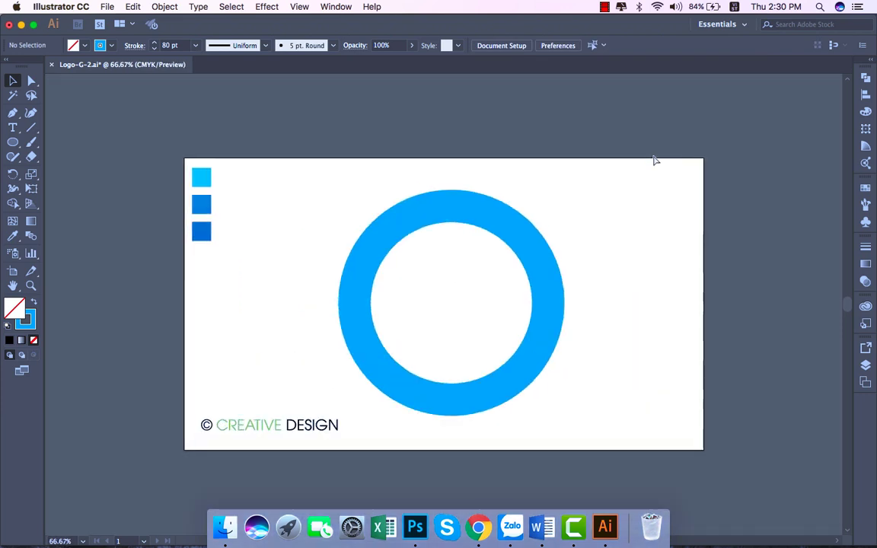
{"action": "key", "text": "super+0"}
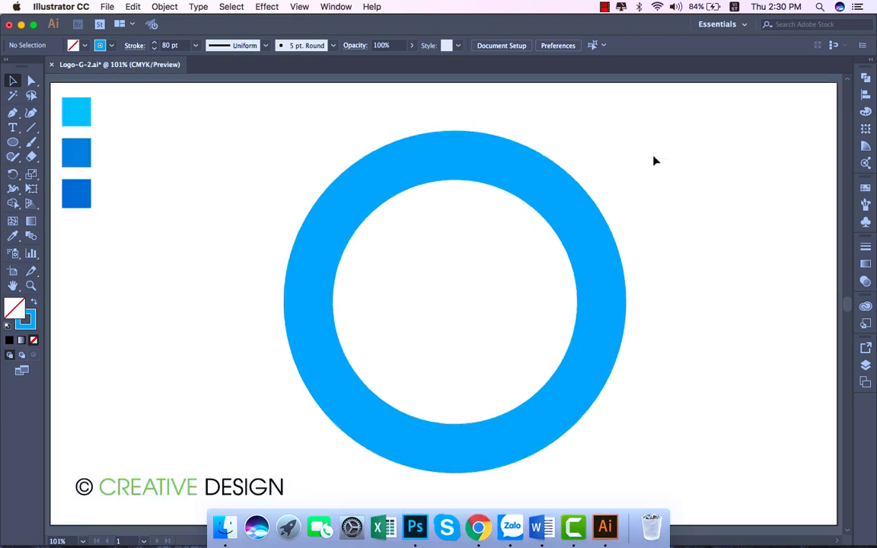
{"action": "left_click", "coordinate": [382, 152]}
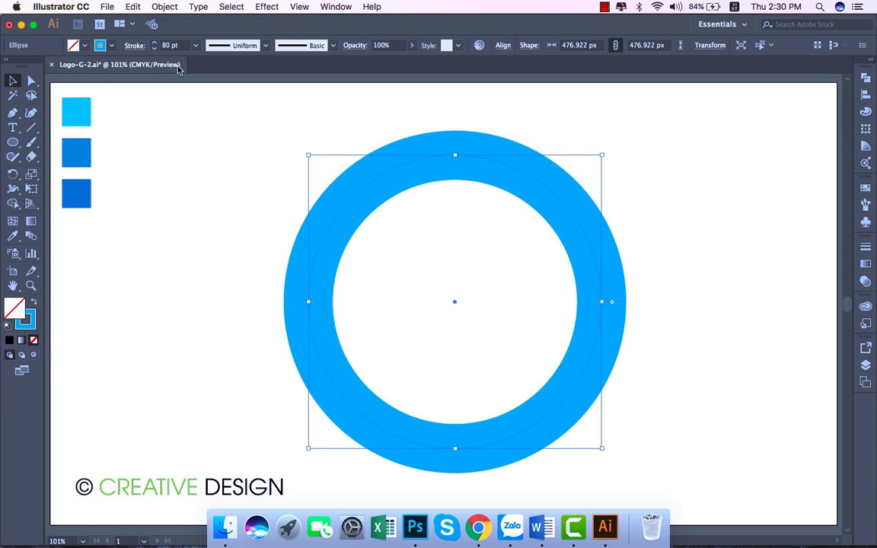
Make the ring's stroke orange, then copy it and Paste in Front.
{"action": "left_click", "coordinate": [102, 47]}
{"action": "left_click", "coordinate": [111, 69]}
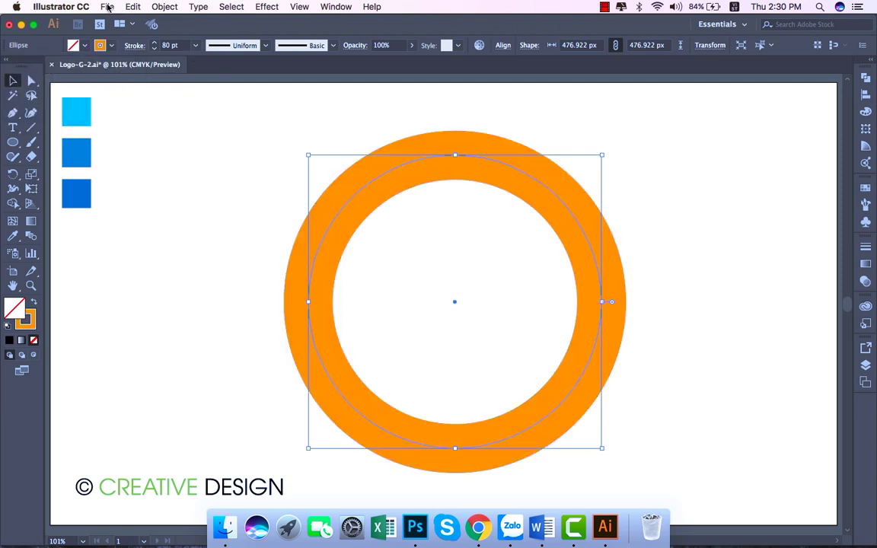
{"action": "left_click", "coordinate": [133, 7]}
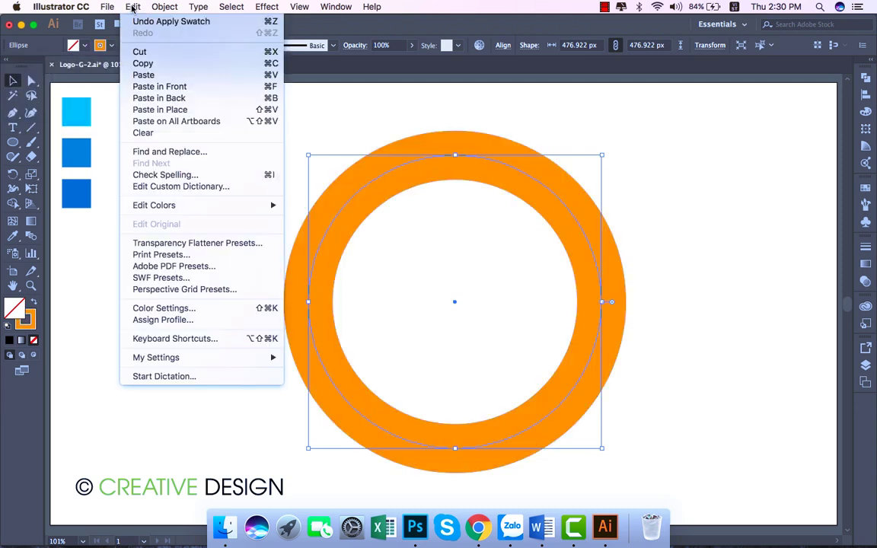
{"action": "left_click", "coordinate": [142, 63]}
{"action": "left_click", "coordinate": [132, 8]}
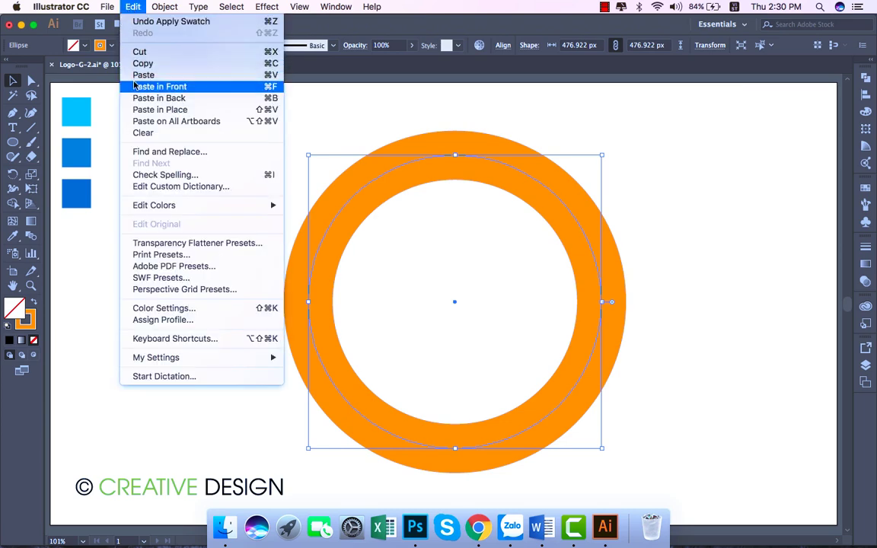
{"action": "left_click", "coordinate": [153, 86]}
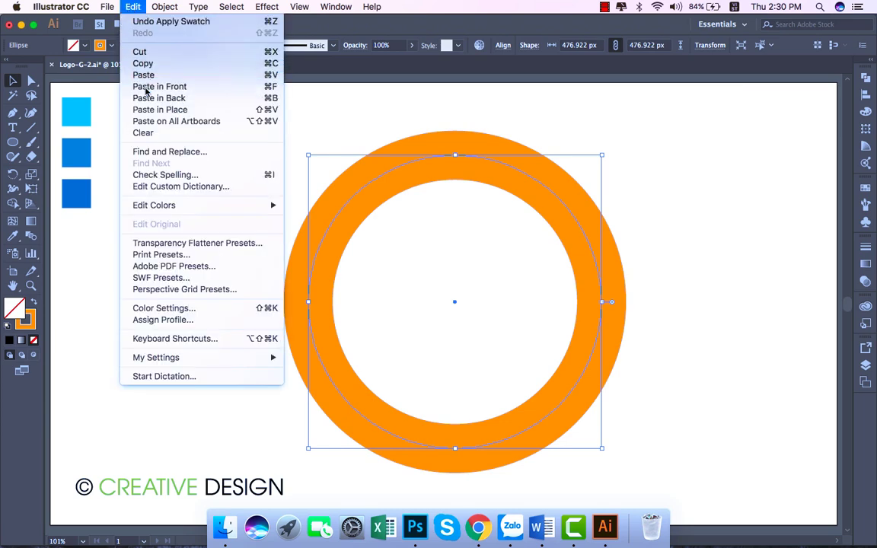
Shrink the pasted copy toward the centre into a smaller concentric ring.
{"action": "left_click", "coordinate": [312, 162]}
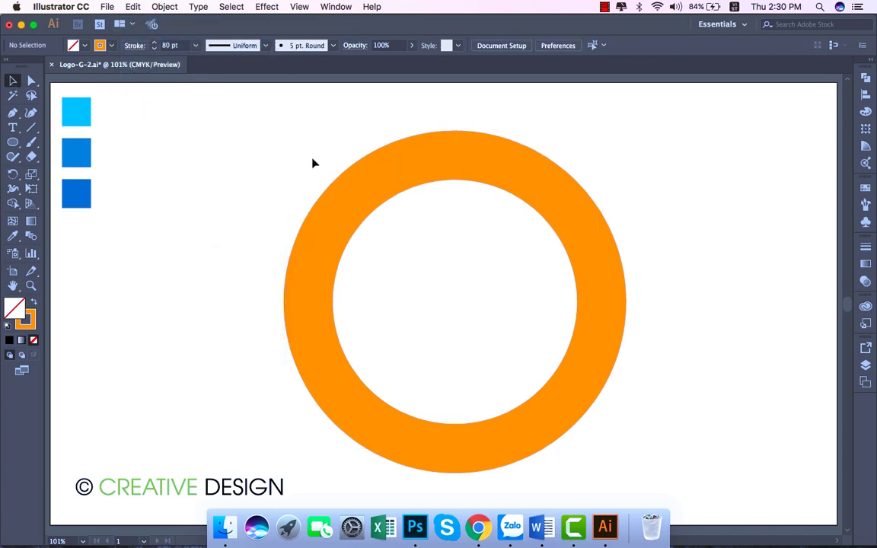
{"action": "left_click", "coordinate": [377, 182]}
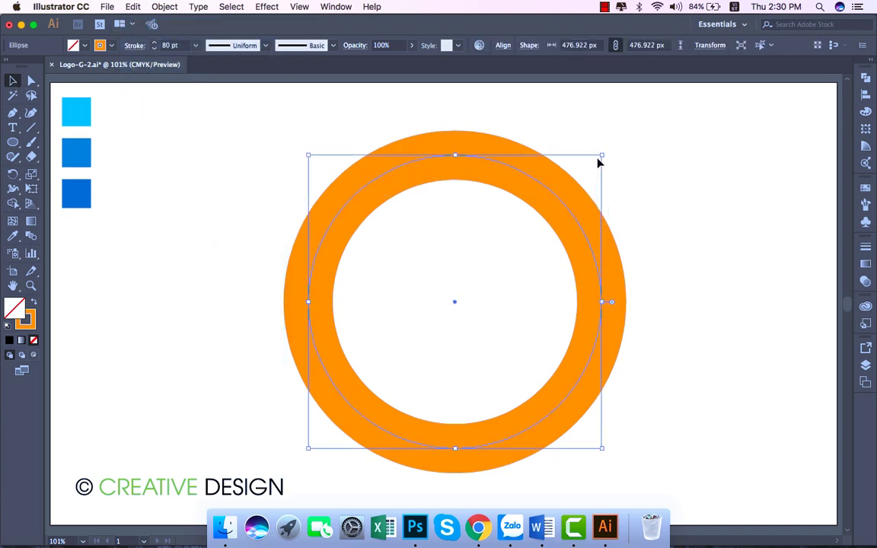
{"action": "left_click_drag", "start_coordinate": [601, 154], "coordinate": [539, 220]}
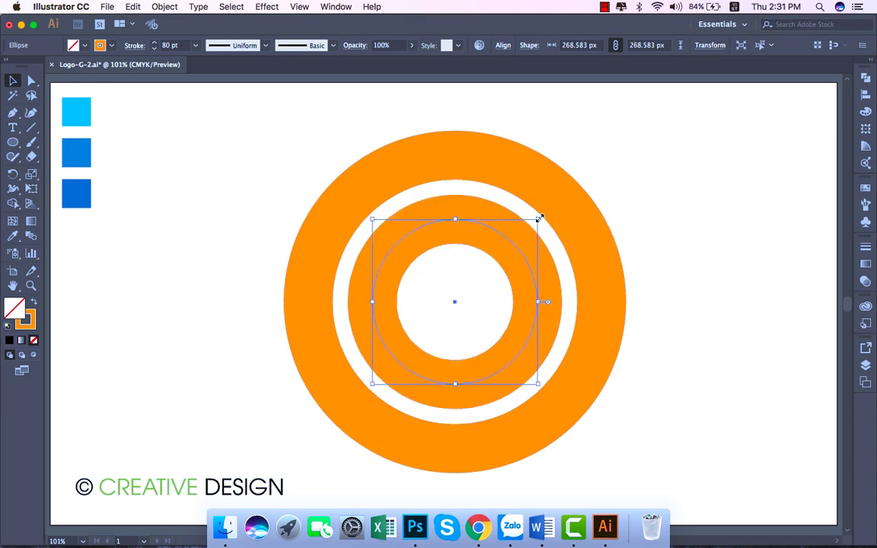
{"action": "left_click_drag", "start_coordinate": [538, 219], "coordinate": [527, 230]}
Set both concentric rings' stroke weight to 60 pt.
{"action": "left_click", "coordinate": [630, 183]}
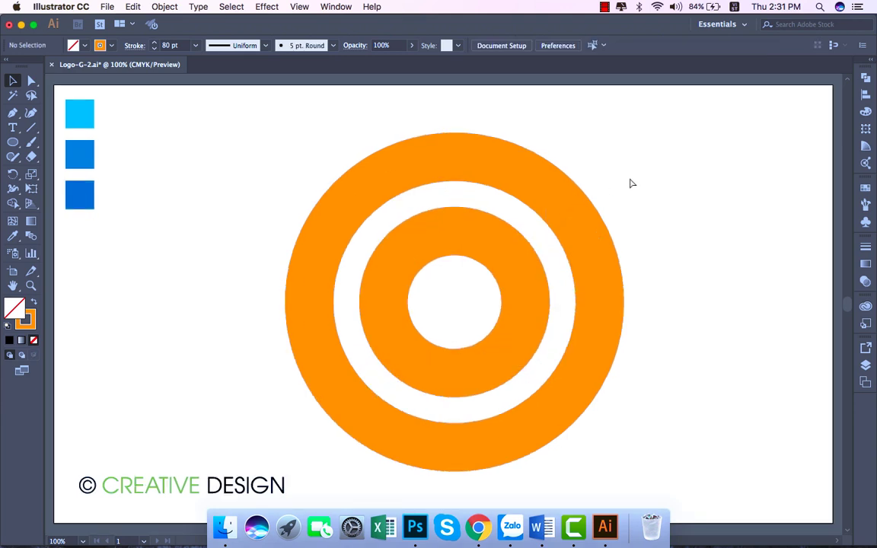
{"action": "key", "text": "super+minus"}
{"action": "key", "text": "super+equal"}
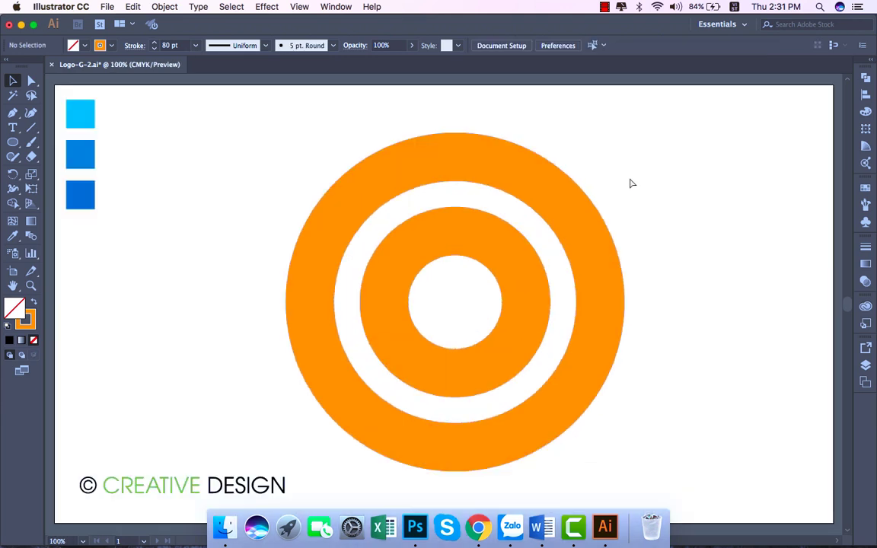
{"action": "left_click_drag", "start_coordinate": [606, 141], "coordinate": [504, 257]}
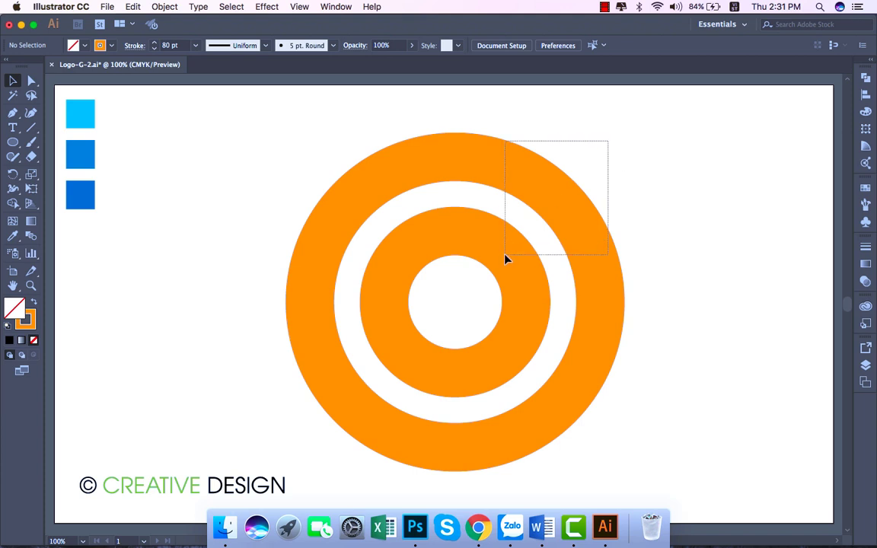
{"action": "left_click", "coordinate": [195, 45]}
{"action": "left_click", "coordinate": [213, 312]}
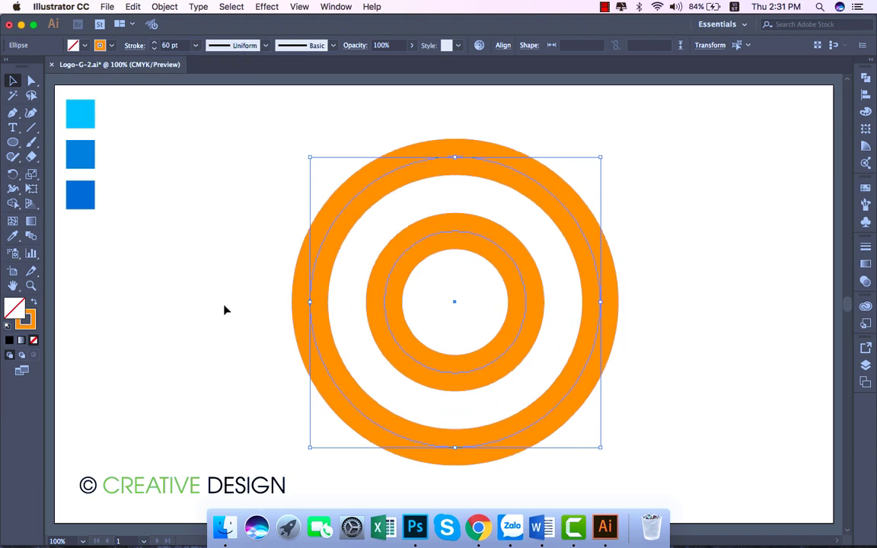
{"action": "left_click", "coordinate": [210, 221]}
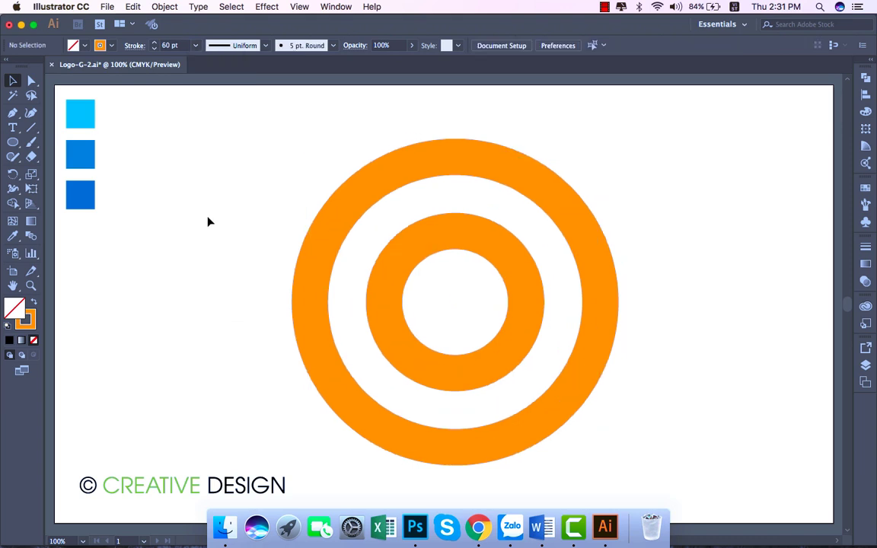
Enlarge the inner ring slightly around its centre, to about 262 px.
{"action": "left_click", "coordinate": [480, 235]}
{"action": "left_click_drag", "start_coordinate": [527, 232], "coordinate": [542, 223]}
{"action": "left_click", "coordinate": [648, 184]}
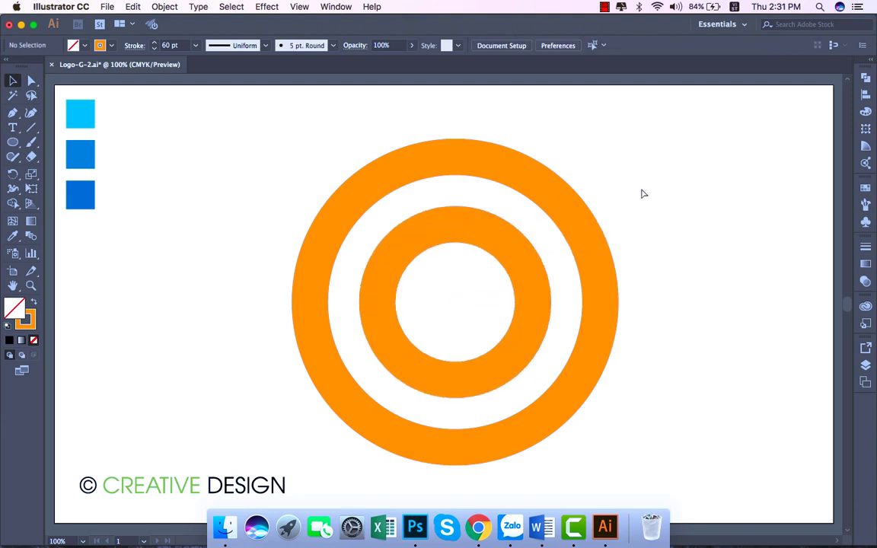
{"action": "key", "text": "super+minus"}
{"action": "key", "text": "super+equal"}
{"action": "left_click", "coordinate": [335, 7]}
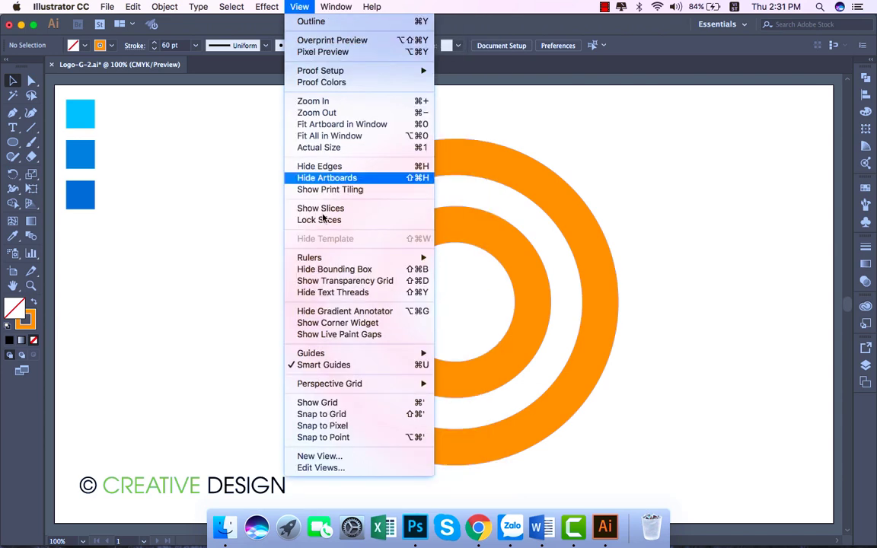
Turn on Smart Guides and test a line across the ring, undoing it.
{"action": "left_click", "coordinate": [346, 366]}
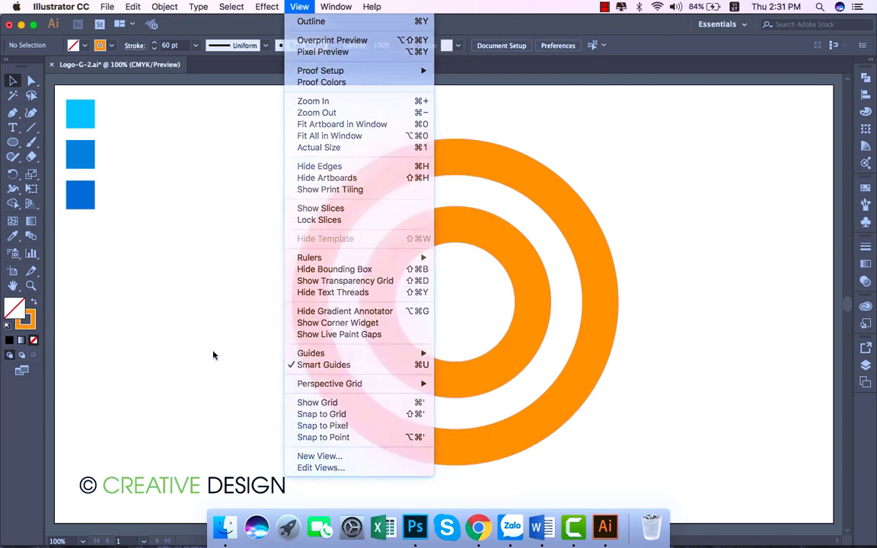
{"action": "left_click", "coordinate": [379, 310]}
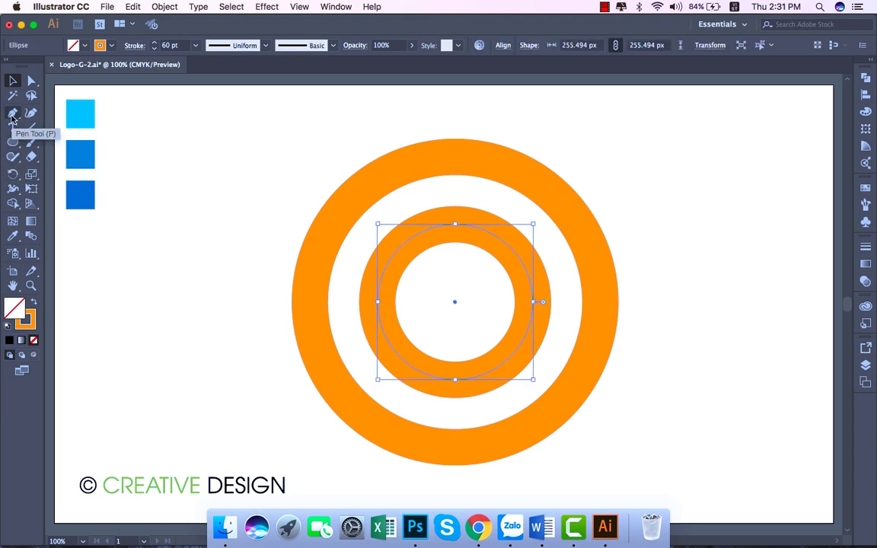
{"action": "left_click_drag", "start_coordinate": [30, 127], "coordinate": [69, 134]}
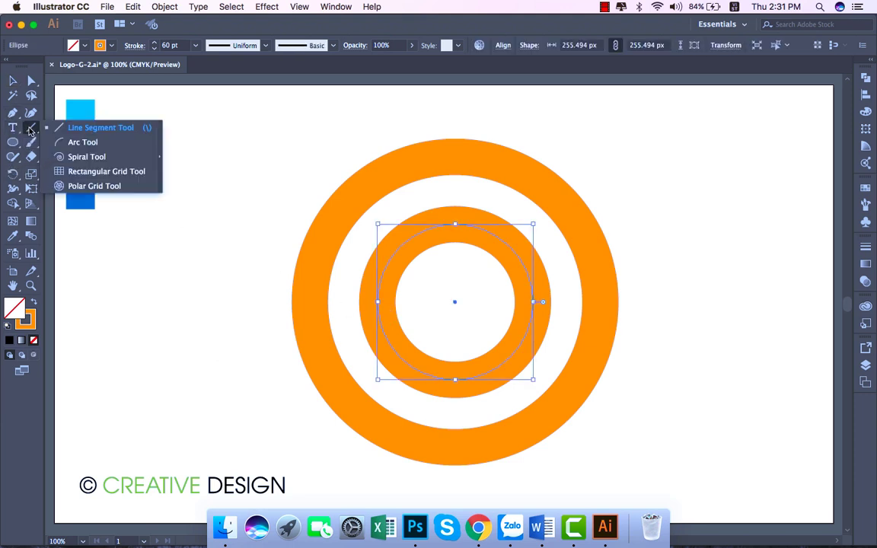
{"action": "left_click", "coordinate": [69, 134]}
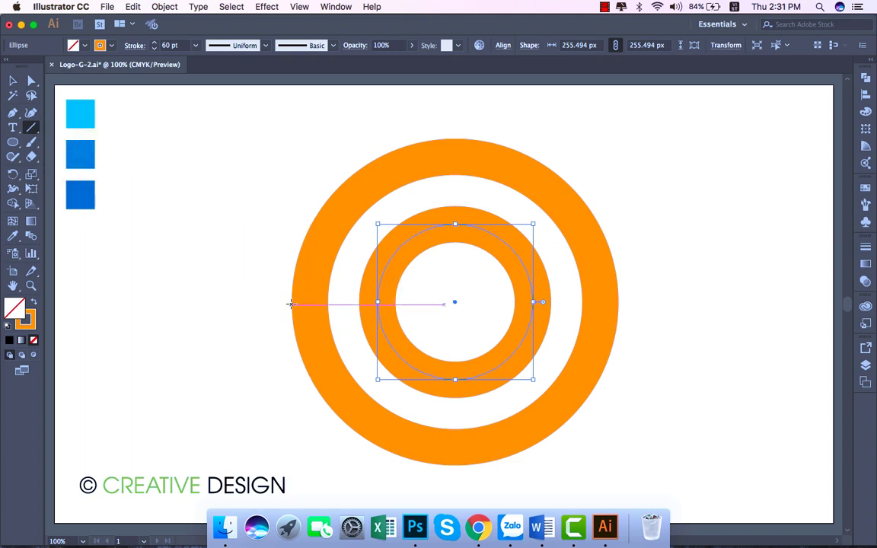
{"action": "left_click_drag", "start_coordinate": [290, 303], "coordinate": [455, 303]}
{"action": "key", "text": "z"}
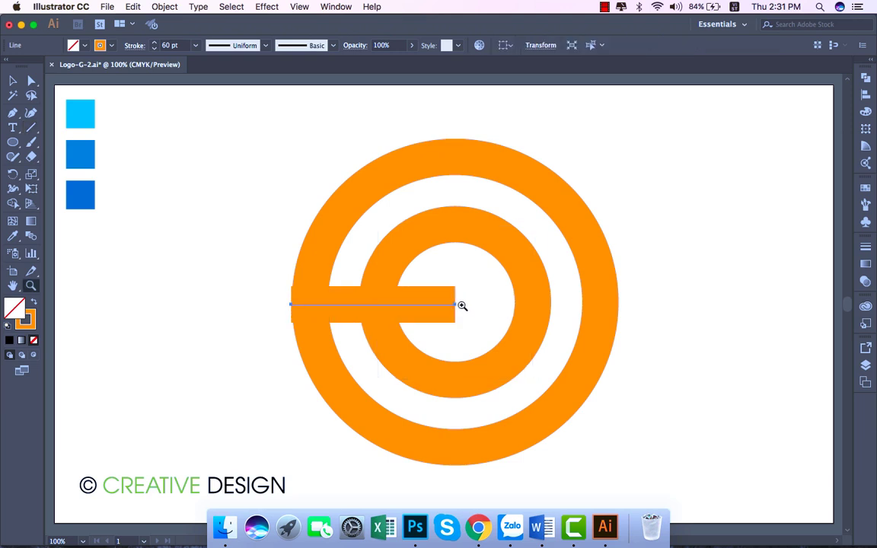
{"action": "key", "text": "ctrl+z"}
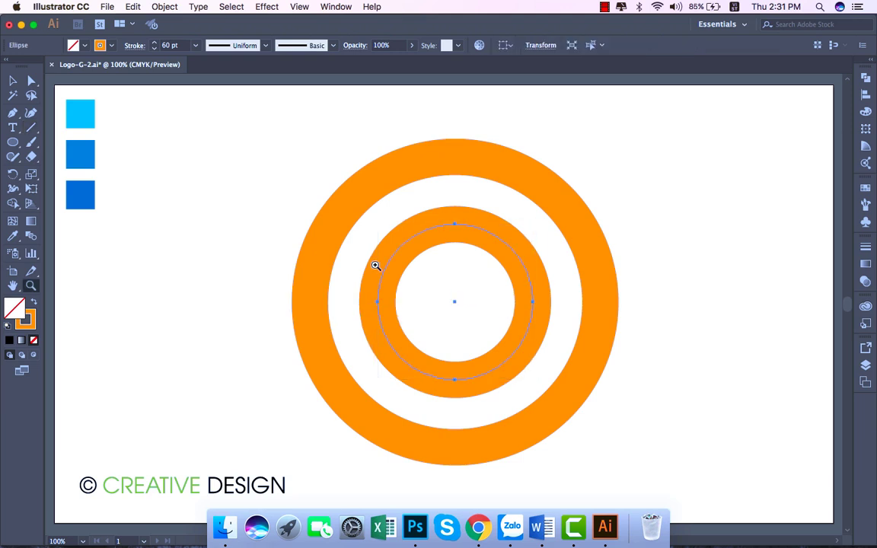
Draw a horizontal line from the ring centre leftward past the outer ring.
{"action": "left_click", "coordinate": [29, 128]}
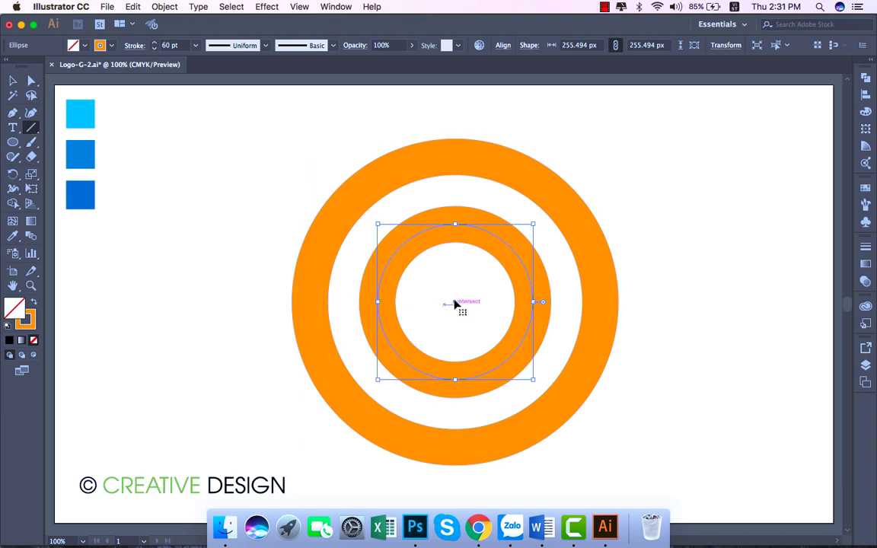
{"action": "left_click_drag", "start_coordinate": [455, 304], "coordinate": [296, 306]}
{"action": "key", "text": "z"}
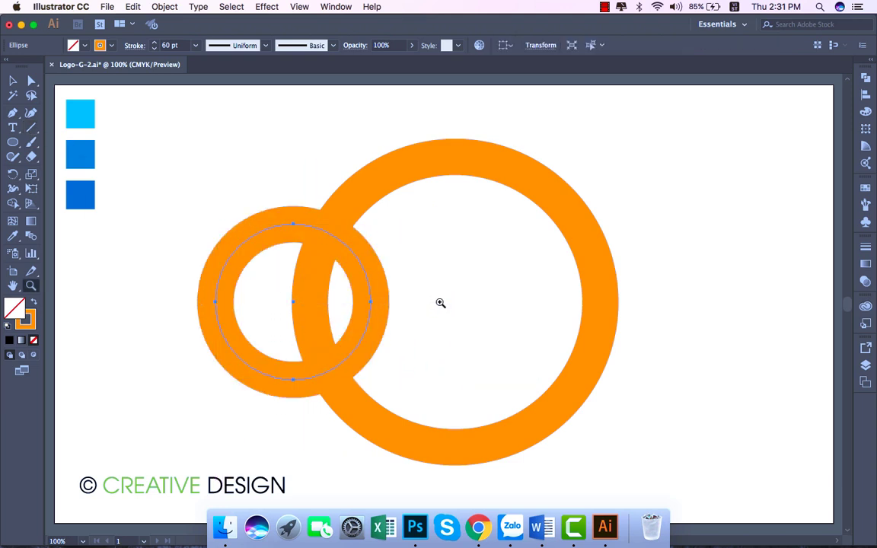
{"action": "key", "text": "ctrl+z"}
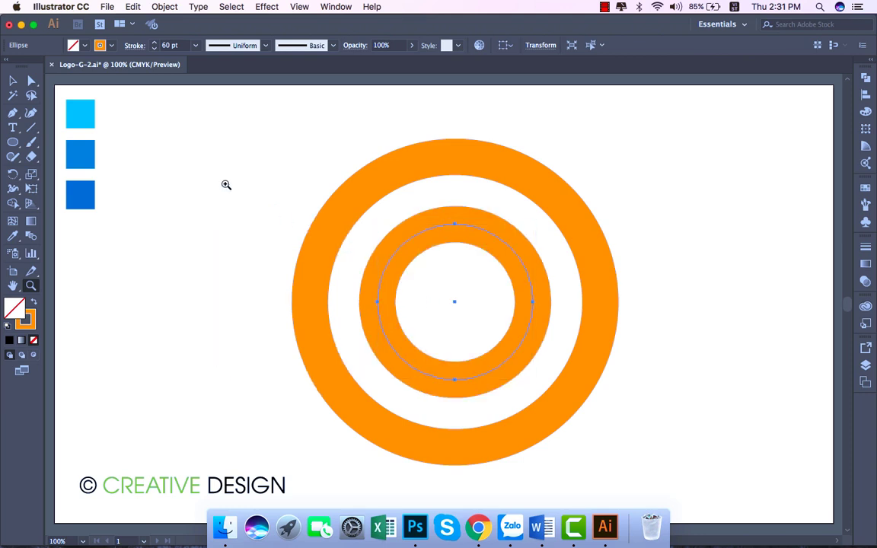
{"action": "left_click", "coordinate": [31, 127]}
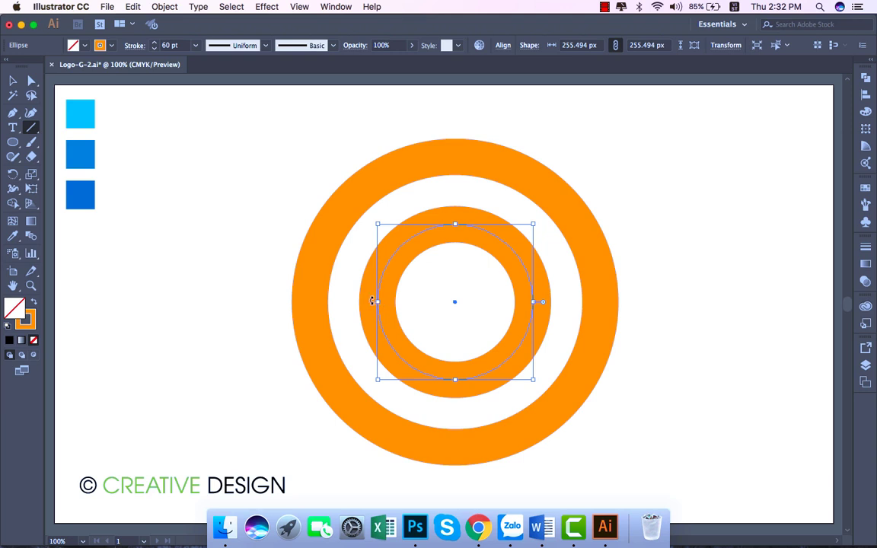
{"action": "left_click_drag", "start_coordinate": [428, 302], "coordinate": [278, 302]}
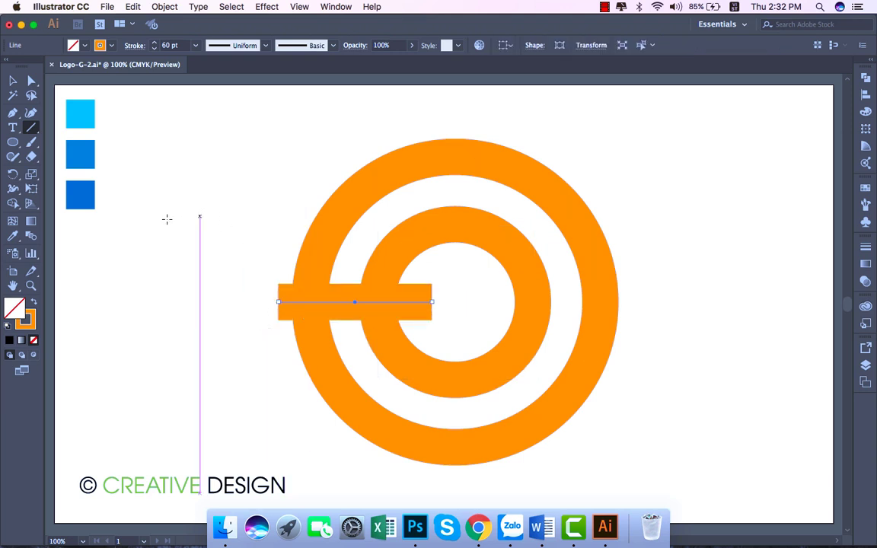
Move the orange bar right so it starts at the outer ring's inner edge.
{"action": "left_click", "coordinate": [14, 80]}
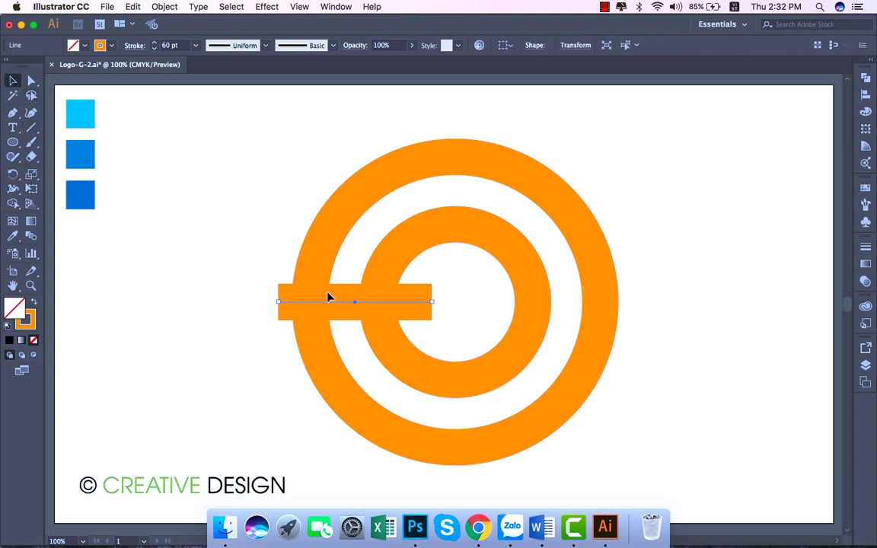
{"action": "left_click_drag", "start_coordinate": [331, 309], "coordinate": [351, 298]}
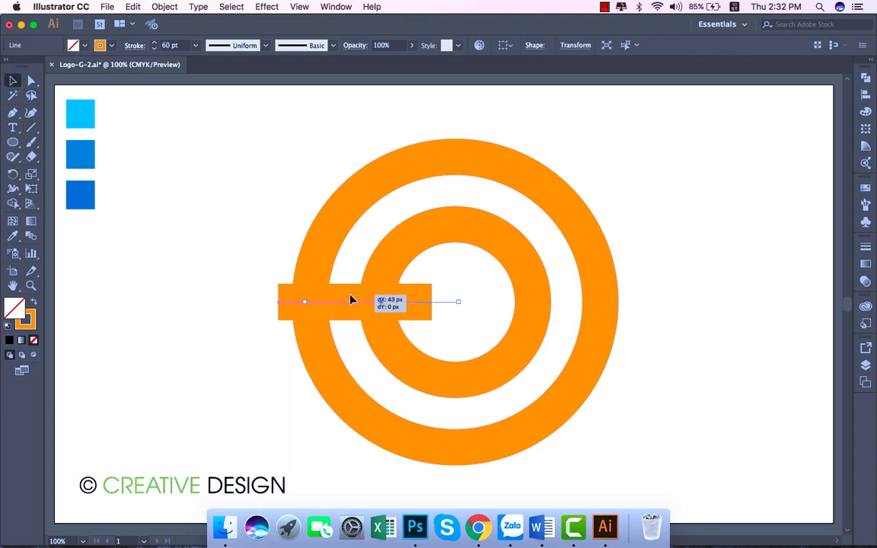
{"action": "left_click_drag", "start_coordinate": [351, 298], "coordinate": [358, 304]}
{"action": "left_click", "coordinate": [185, 266]}
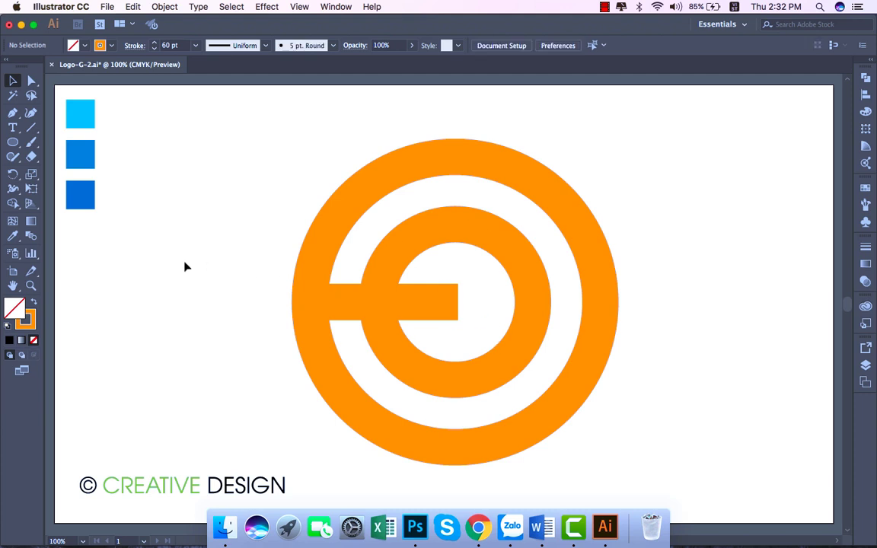
Stretch the bar's right end across the whole inner ring, to about 393 px.
{"action": "left_click", "coordinate": [431, 306]}
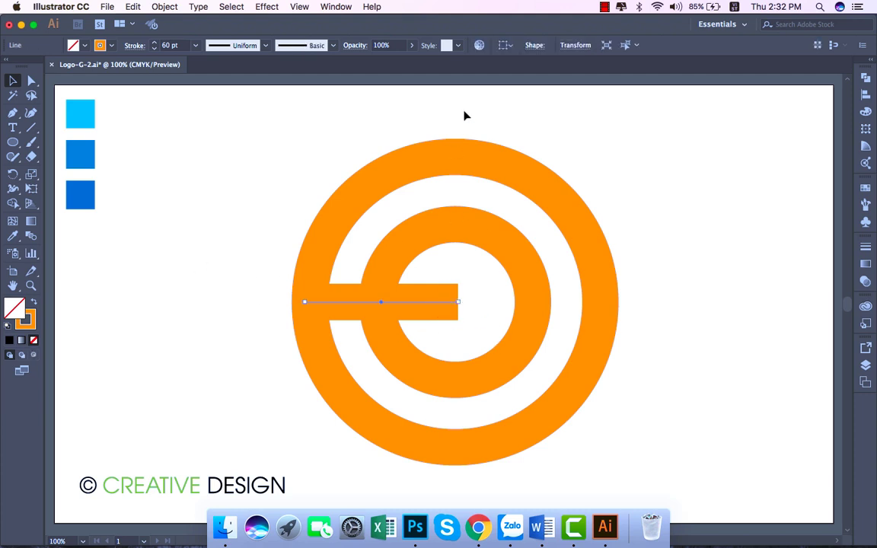
{"action": "left_click", "coordinate": [449, 239]}
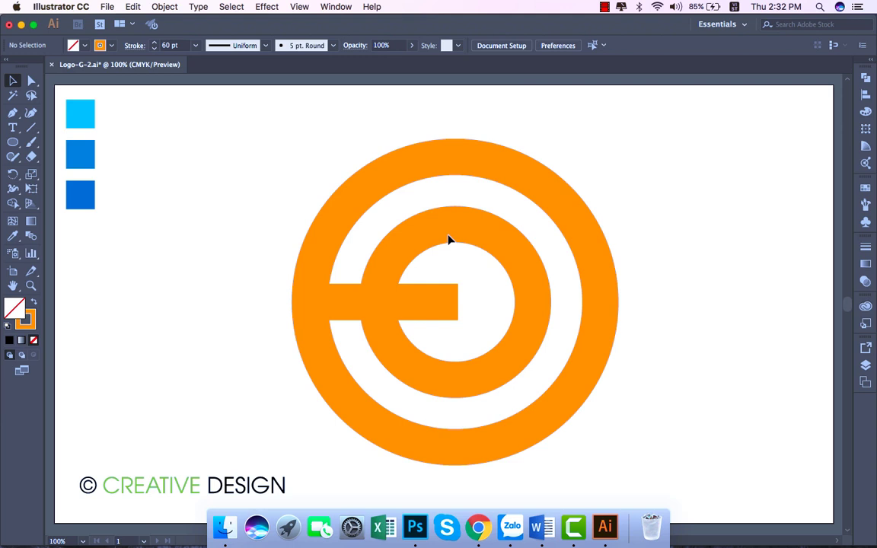
{"action": "left_click", "coordinate": [436, 306]}
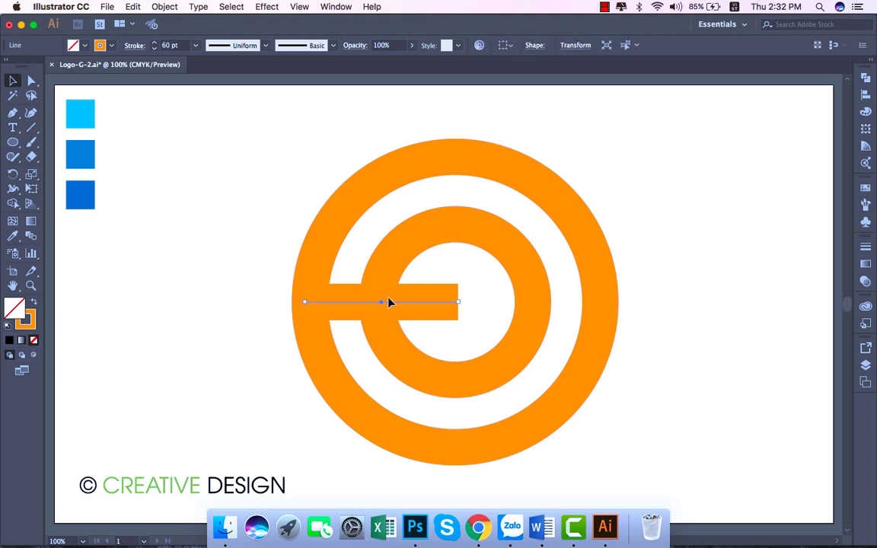
{"action": "left_click_drag", "start_coordinate": [459, 303], "coordinate": [541, 303]}
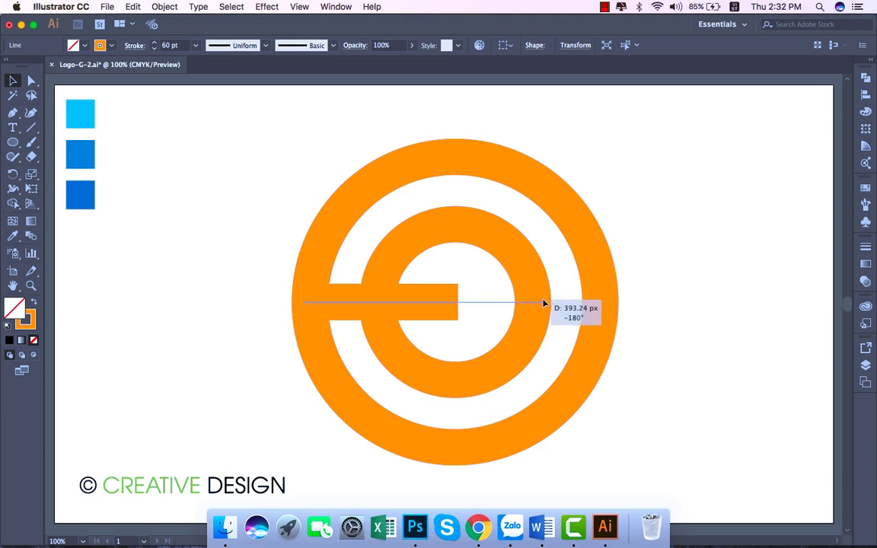
{"action": "left_click_drag", "start_coordinate": [542, 302], "coordinate": [543, 302]}
{"action": "left_click", "coordinate": [225, 293]}
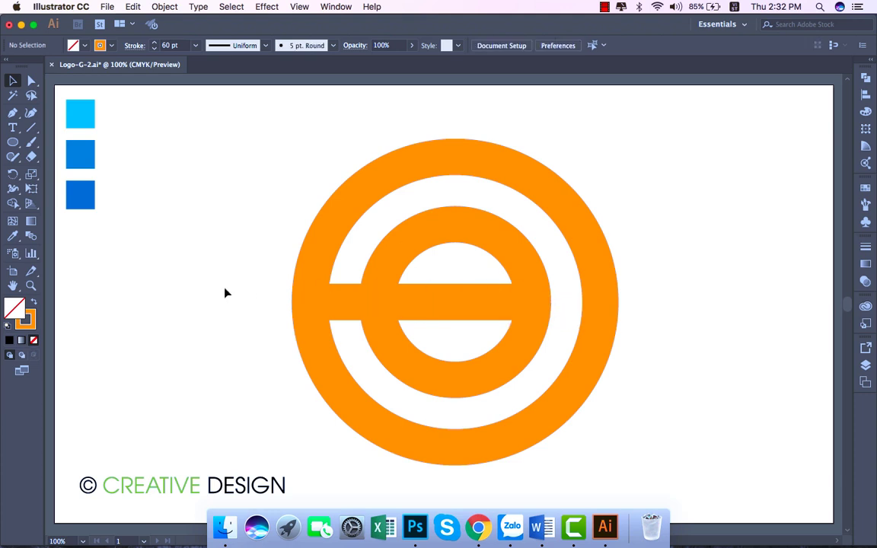
{"action": "left_click", "coordinate": [423, 303]}
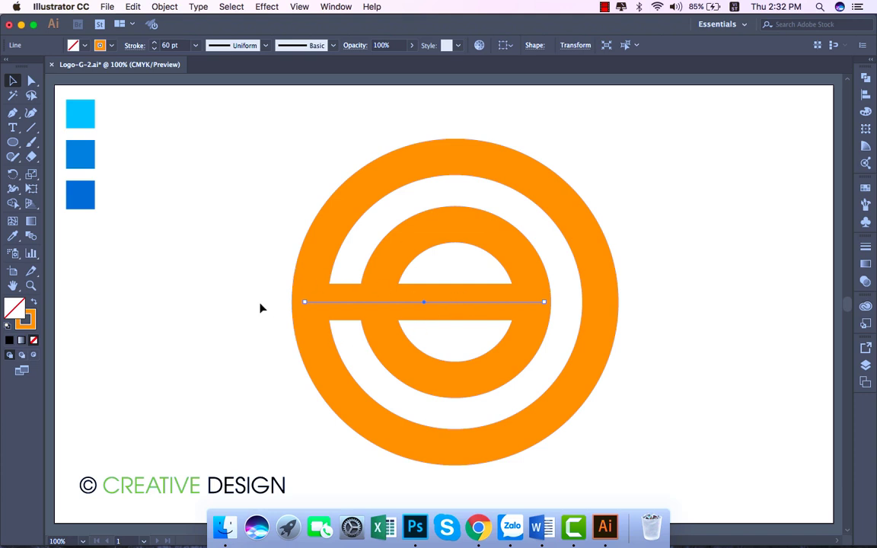
With a green stroke, draw a horizontal line across the inner ring.
{"action": "key", "text": "super+plus"}
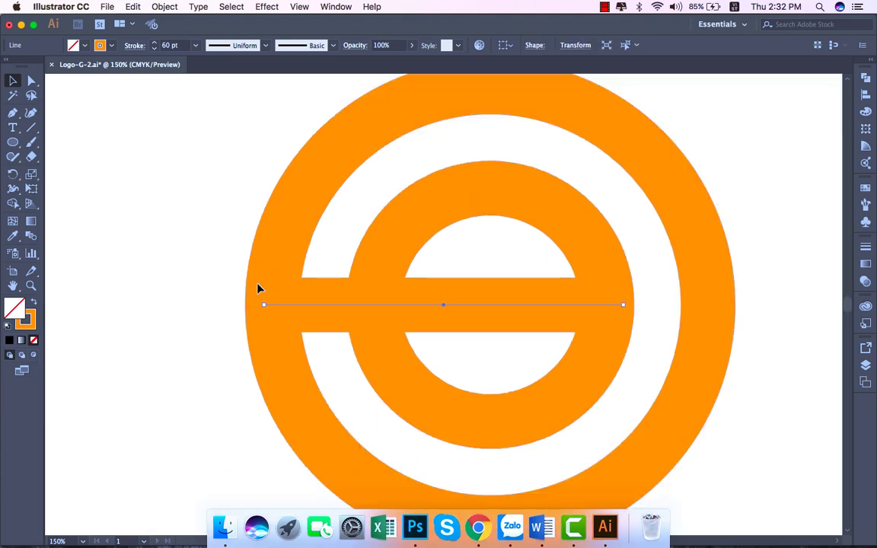
{"action": "scroll", "coordinate": [282, 266], "scroll_direction": "down", "scroll_amount": 3}
{"action": "scroll", "coordinate": [282, 266], "scroll_direction": "right", "scroll_amount": 5}
{"action": "key", "text": "super+shift+a"}
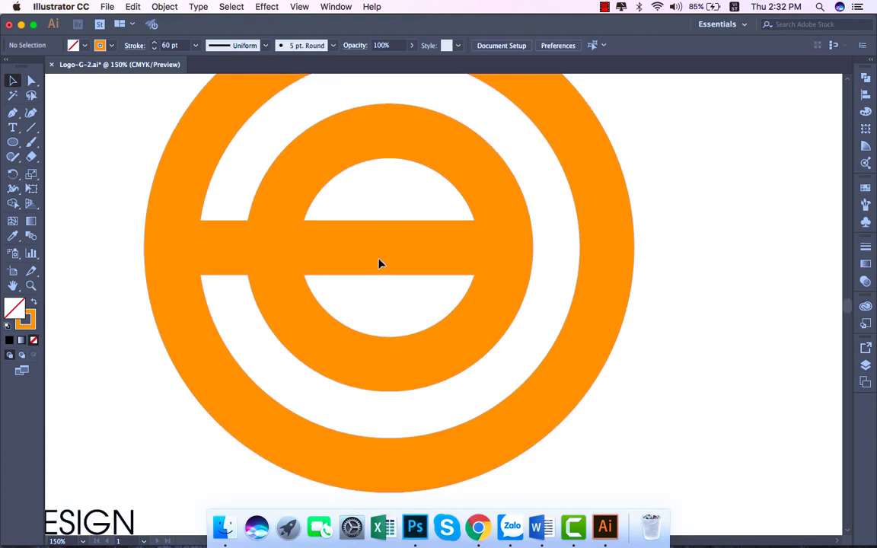
{"action": "left_click", "coordinate": [100, 45]}
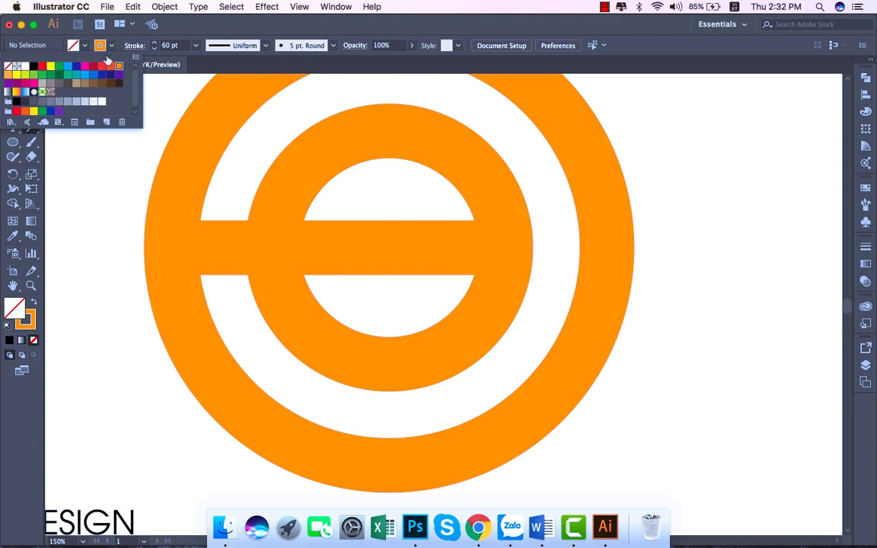
{"action": "left_click", "coordinate": [58, 66]}
{"action": "left_click", "coordinate": [300, 297]}
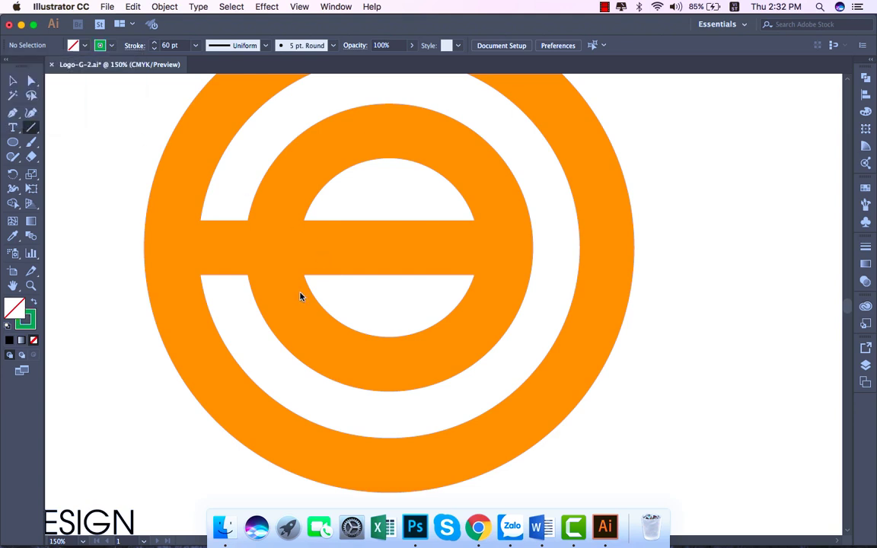
{"action": "left_click_drag", "start_coordinate": [297, 285], "coordinate": [528, 301]}
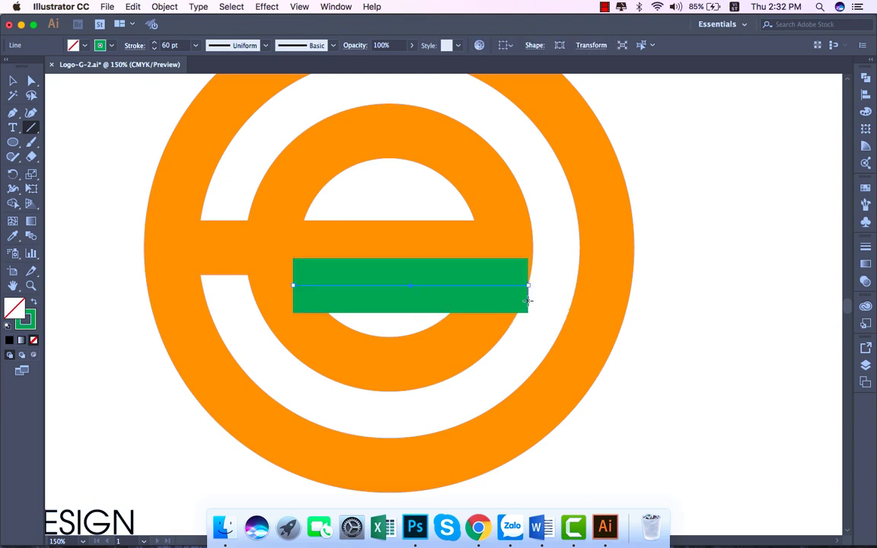
Set the green line's stroke weight to 20 pt.
{"action": "left_click", "coordinate": [196, 45]}
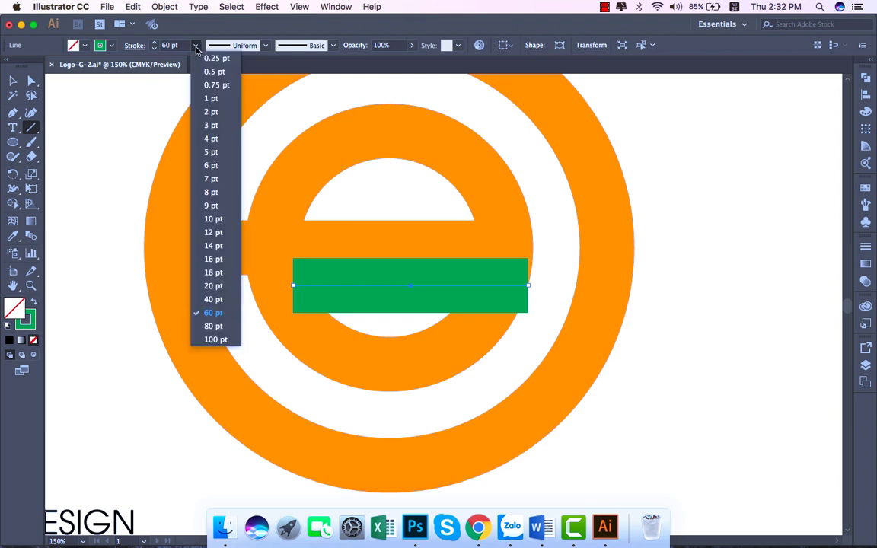
{"action": "left_click", "coordinate": [213, 287]}
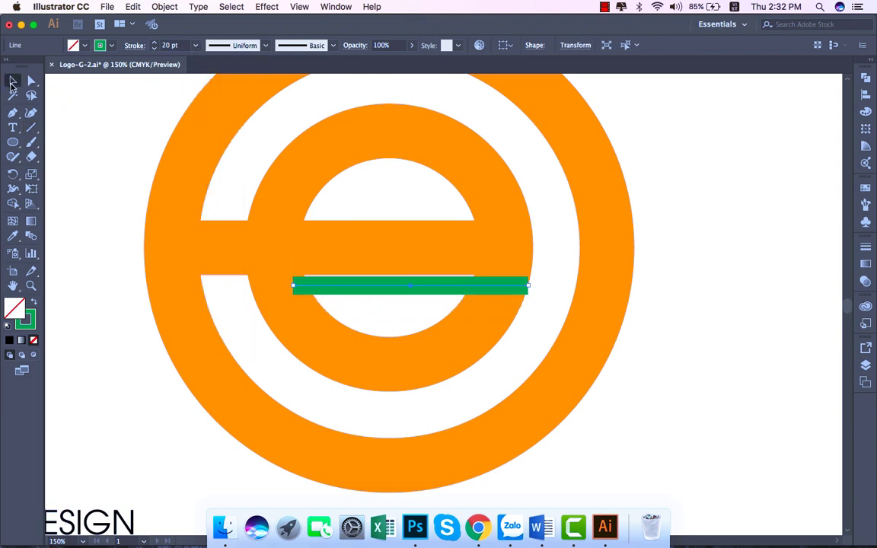
{"action": "left_click", "coordinate": [13, 82]}
Move the green line up above the orange crossbar.
{"action": "left_click", "coordinate": [358, 231]}
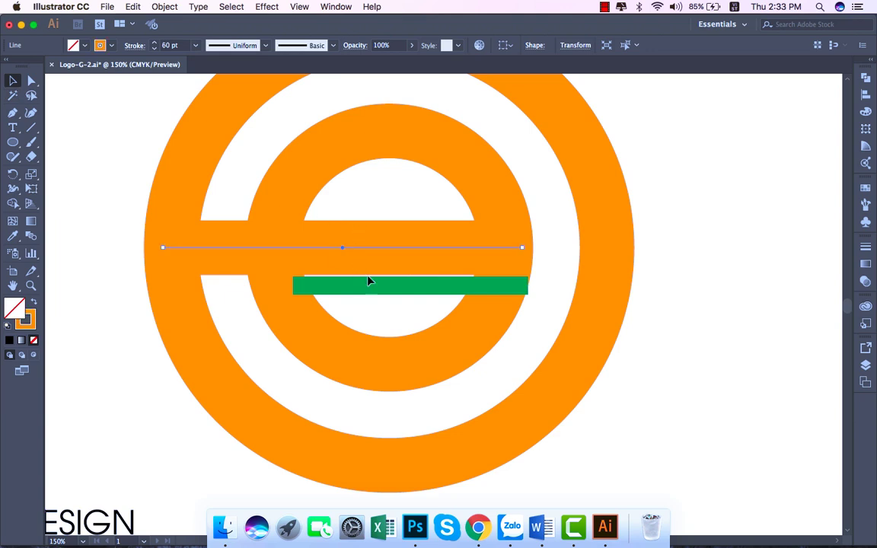
{"action": "left_click", "coordinate": [379, 289]}
{"action": "left_click_drag", "start_coordinate": [378, 289], "coordinate": [385, 217]}
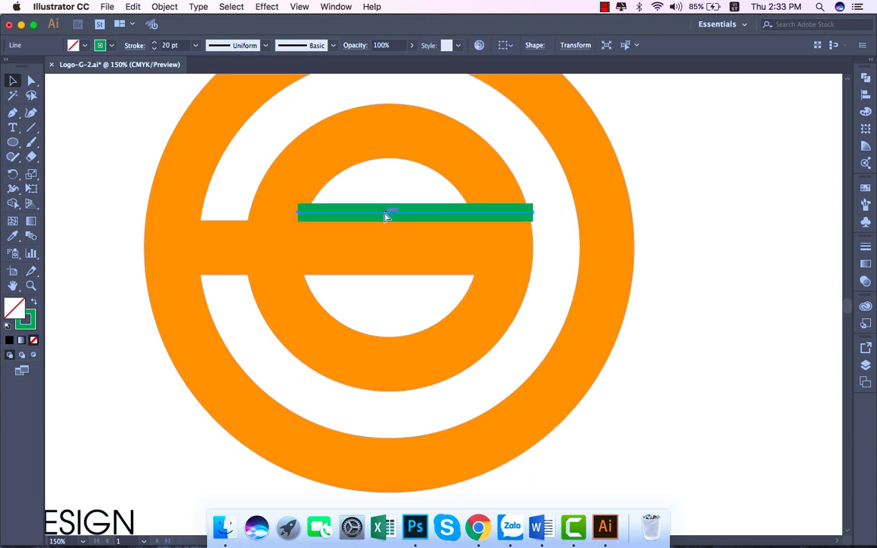
{"action": "key", "text": "super+equal"}
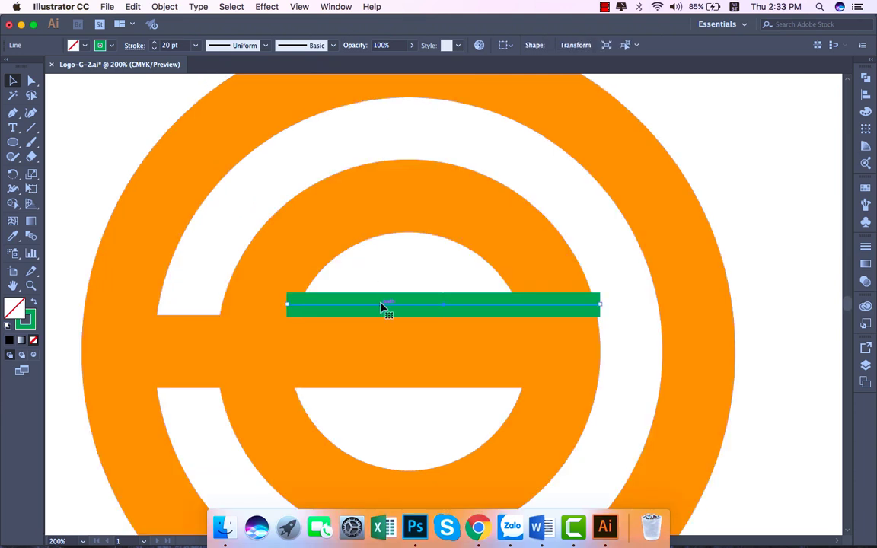
{"action": "left_click_drag", "start_coordinate": [384, 306], "coordinate": [385, 287]}
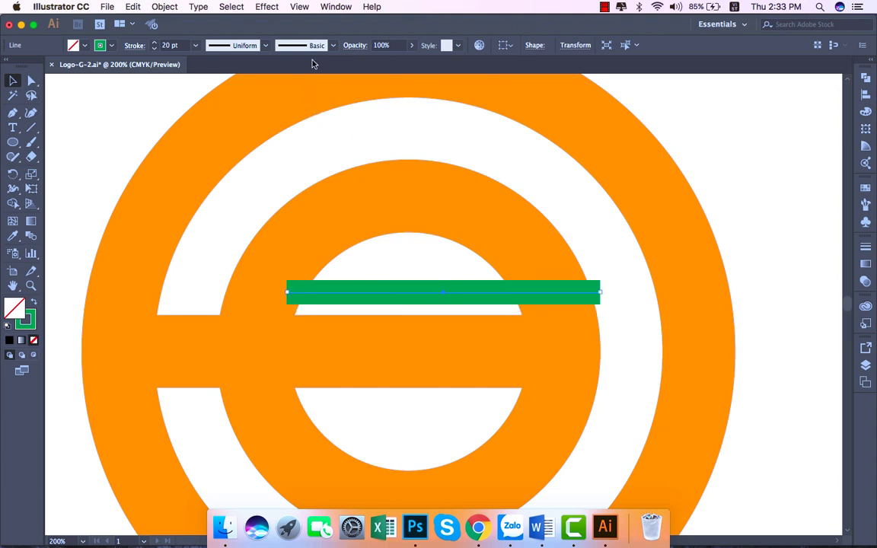
Convert the green line to a guide with Make Guides, then undo it.
{"action": "left_click", "coordinate": [299, 6]}
{"action": "mouse_move", "coordinate": [334, 353]}
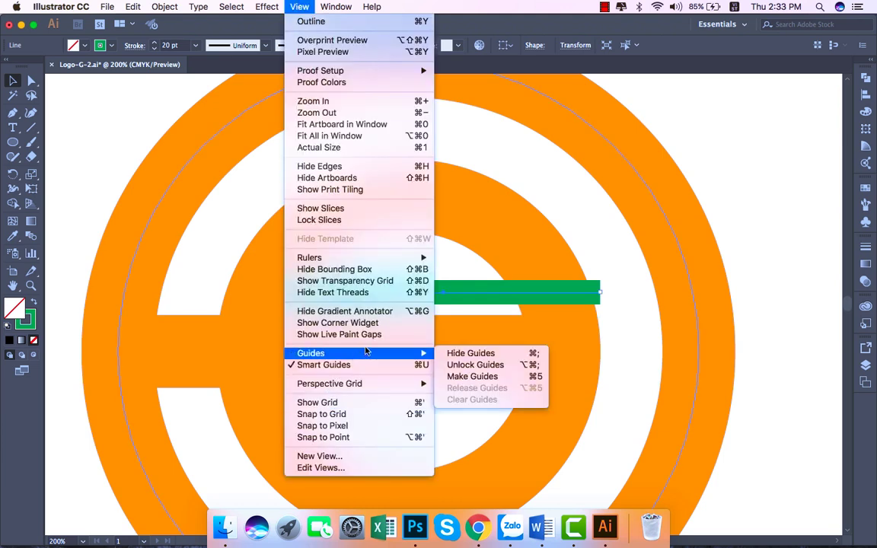
{"action": "left_click", "coordinate": [460, 377]}
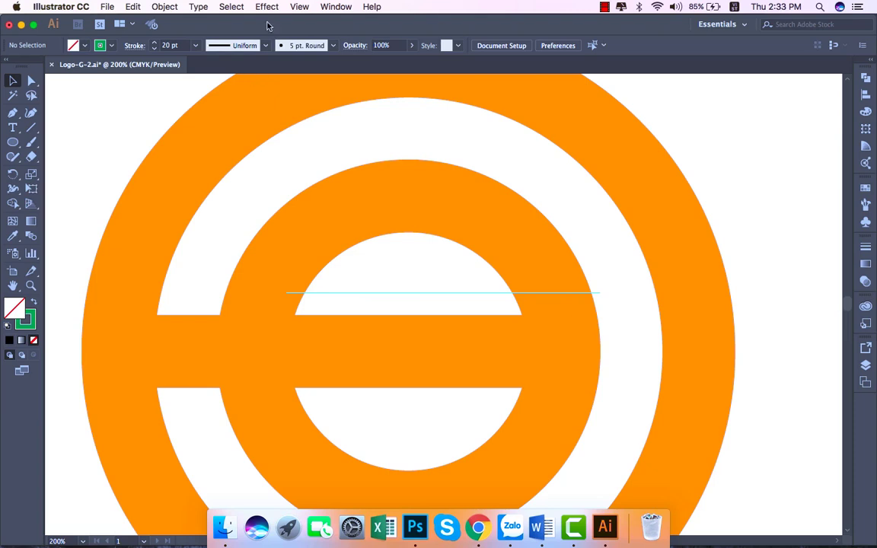
{"action": "right_click", "coordinate": [366, 291]}
{"action": "mouse_move", "coordinate": [392, 417]}
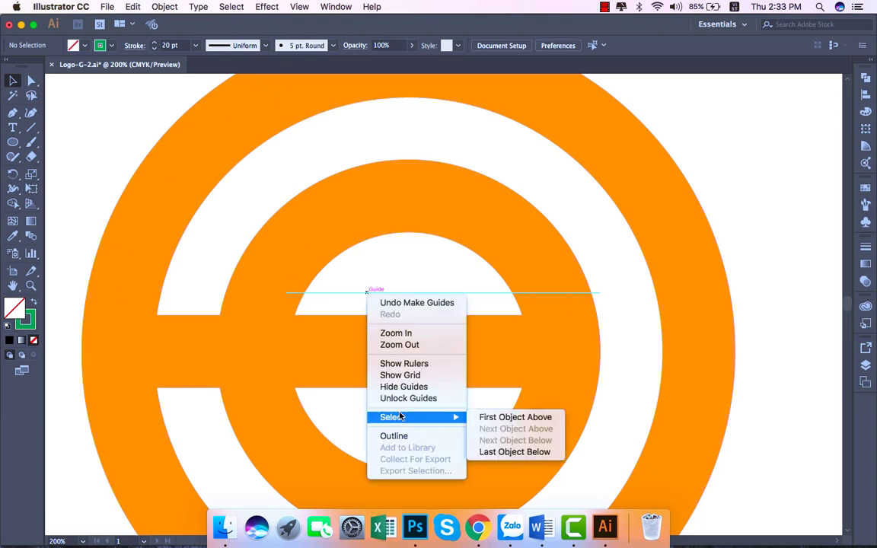
{"action": "left_click", "coordinate": [396, 387]}
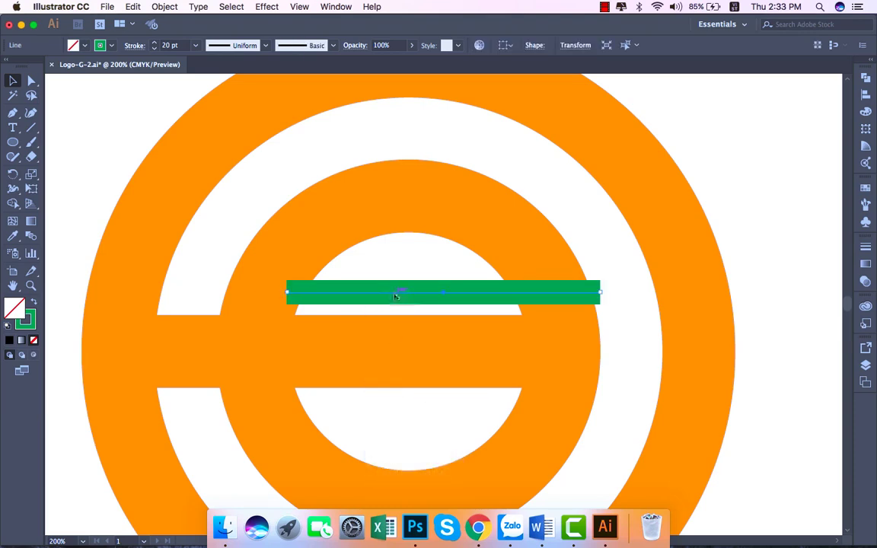
Lower the green line onto the crossbar's top edge and thicken it to 40 pt.
{"action": "left_click_drag", "start_coordinate": [395, 296], "coordinate": [395, 308]}
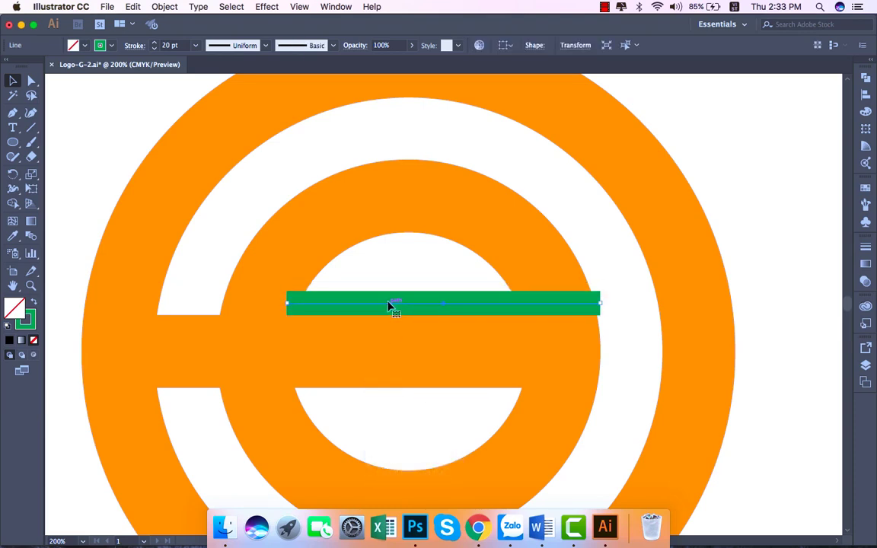
{"action": "key", "text": "super+equal"}
{"action": "key", "text": "super+equal"}
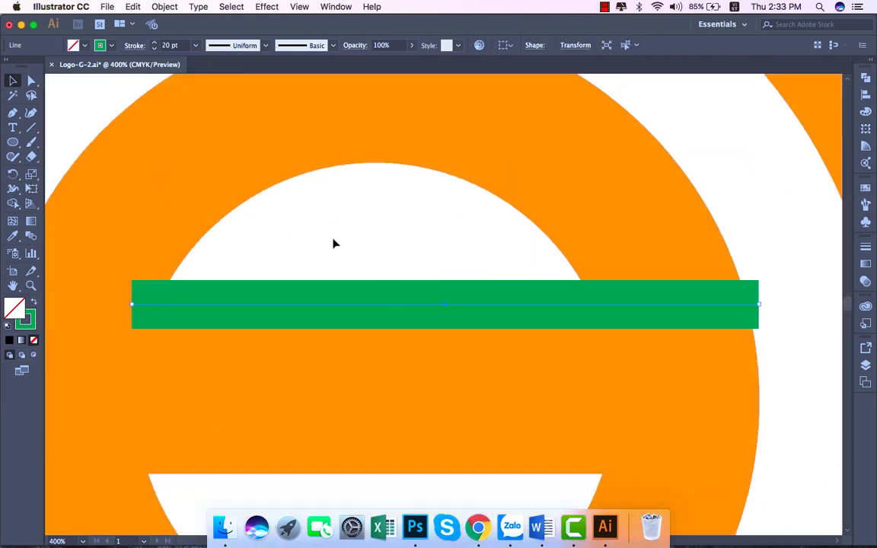
{"action": "key", "text": "super+minus"}
{"action": "key", "text": "super+minus"}
{"action": "key", "text": "super+minus"}
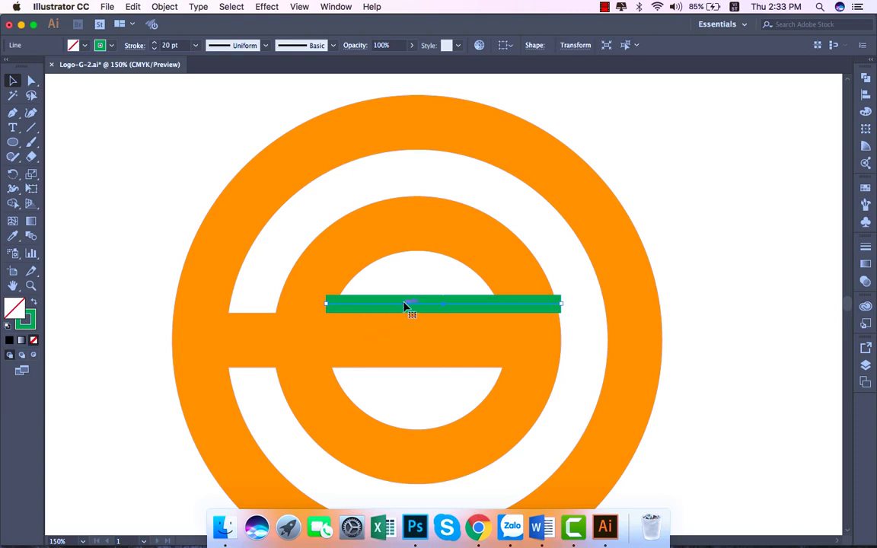
{"action": "key", "text": "super+shift+a"}
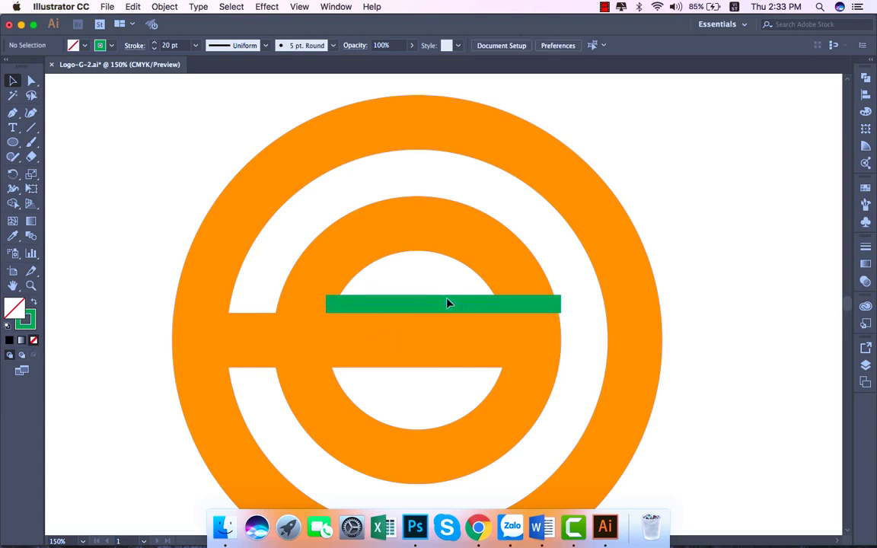
{"action": "left_click", "coordinate": [364, 308]}
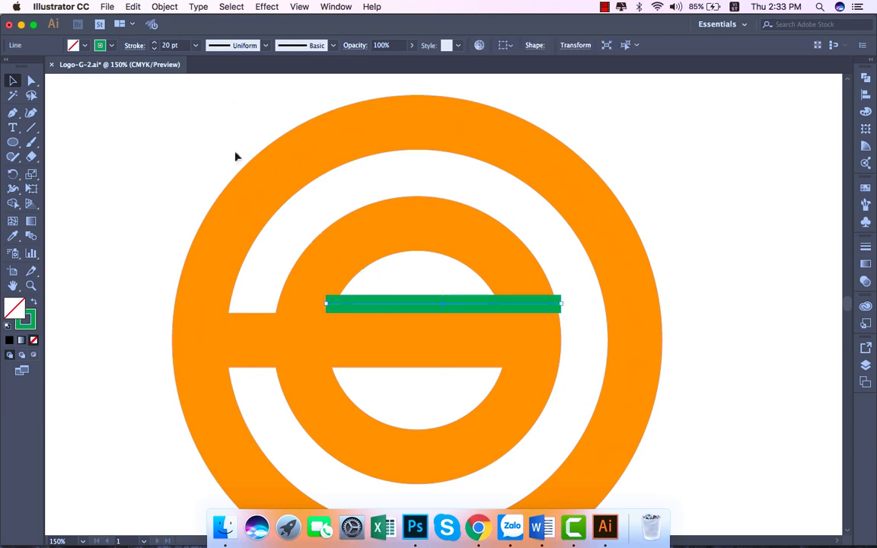
{"action": "left_click", "coordinate": [100, 45]}
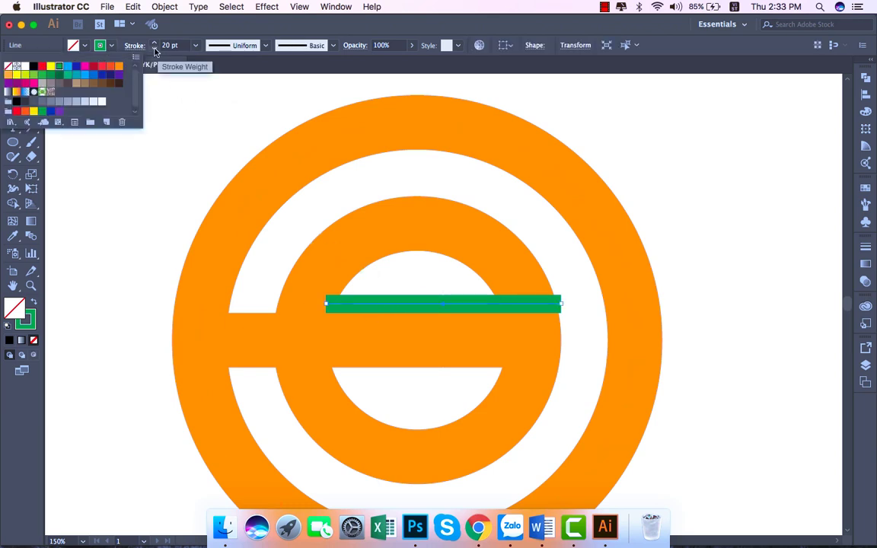
{"action": "left_click", "coordinate": [195, 45]}
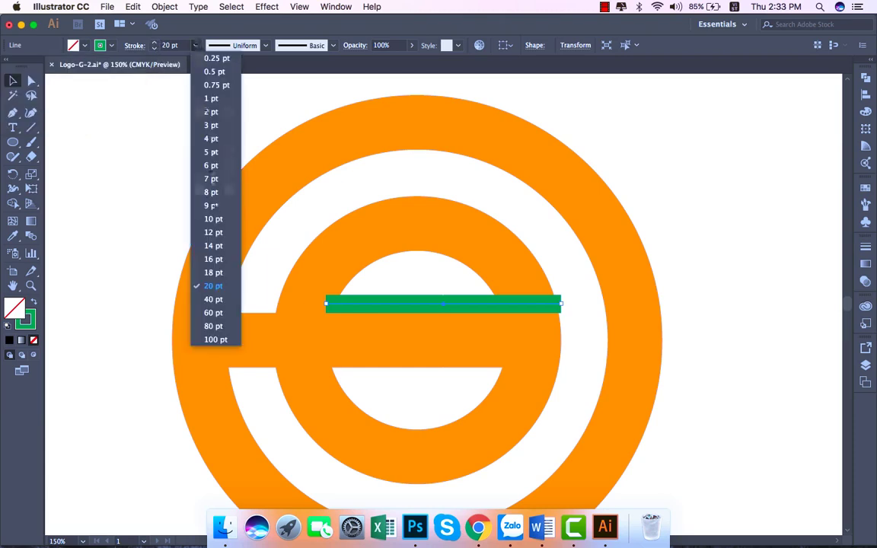
{"action": "left_click", "coordinate": [213, 299]}
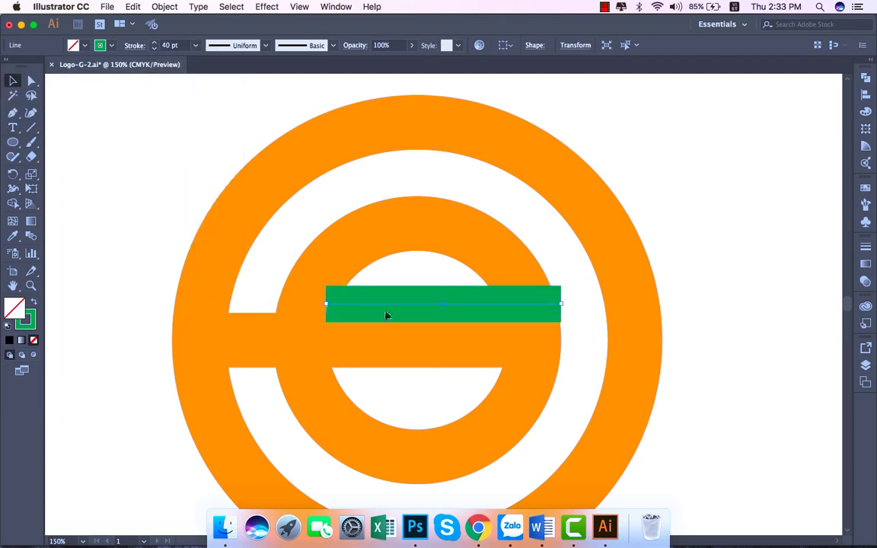
Fine-tune the green line's height with small drags and arrow-key nudges.
{"action": "key", "text": "super+equal"}
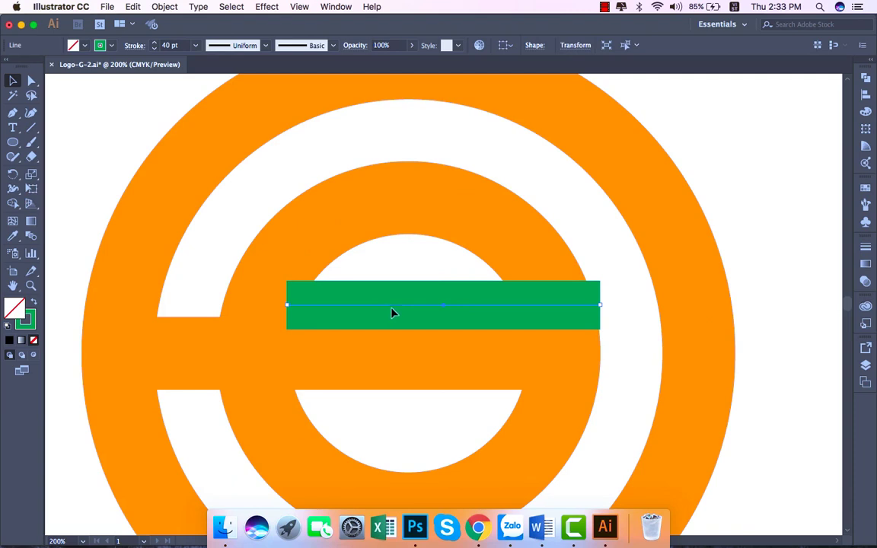
{"action": "left_click_drag", "start_coordinate": [391, 313], "coordinate": [393, 305]}
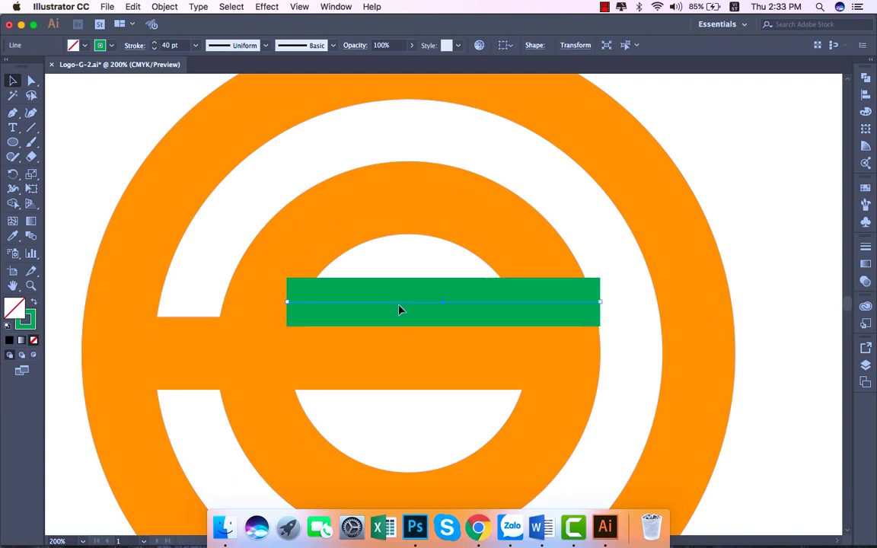
{"action": "key", "text": "Up"}
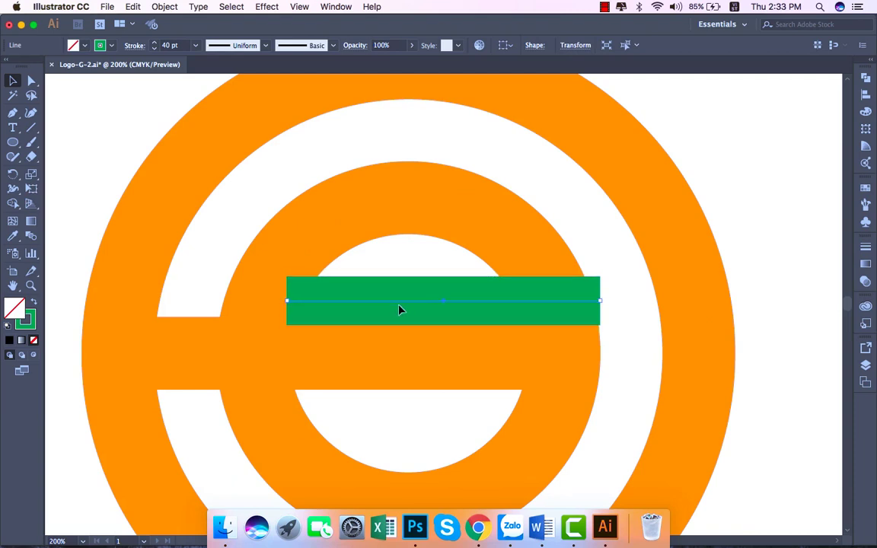
{"action": "key", "text": "Up"}
{"action": "key", "text": "Up"}
{"action": "key", "text": "Up"}
{"action": "key", "text": "Up"}
{"action": "key", "text": "Up"}
{"action": "key", "text": "Up"}
{"action": "key", "text": "Up"}
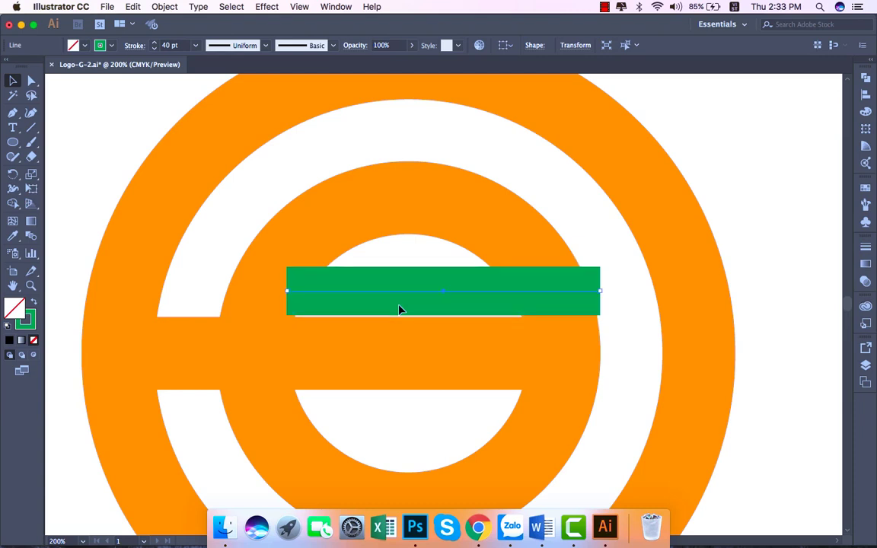
{"action": "key", "text": "Down"}
{"action": "key", "text": "Down"}
{"action": "key", "text": "Up"}
{"action": "key", "text": "Down"}
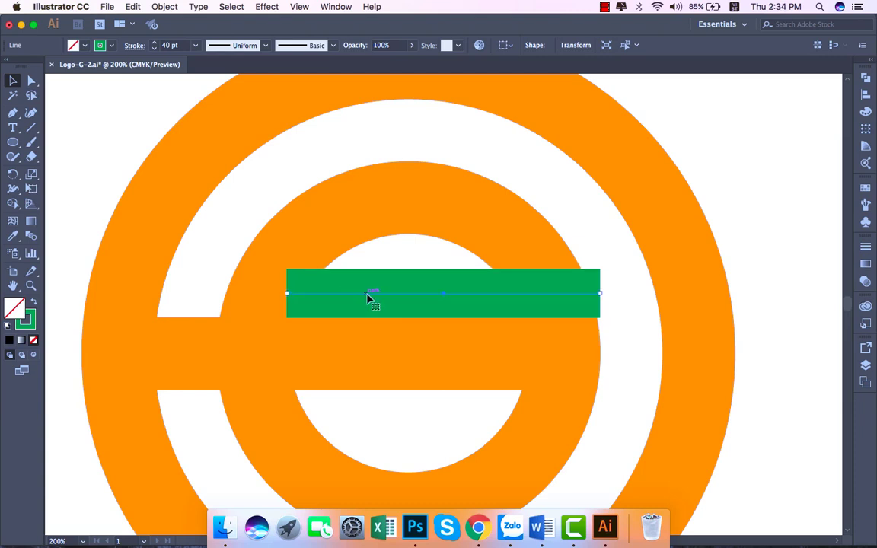
Shorten the green line from its left end so it starts nearer the centre.
{"action": "left_click_drag", "start_coordinate": [288, 295], "coordinate": [336, 293]}
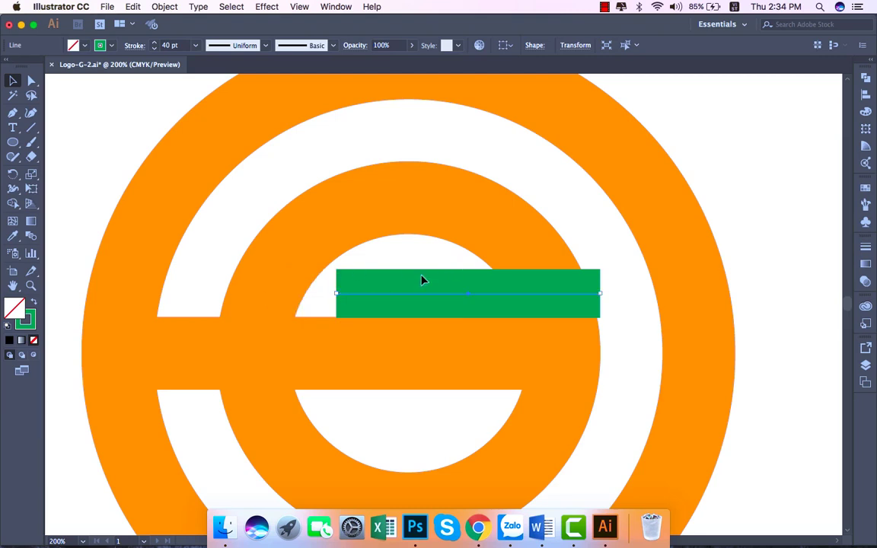
{"action": "scroll", "coordinate": [413, 287], "scroll_direction": "up", "scroll_amount": 2}
{"action": "scroll", "coordinate": [414, 287], "scroll_direction": "up", "scroll_amount": 2}
{"action": "scroll", "coordinate": [413, 287], "scroll_direction": "up", "scroll_amount": 2}
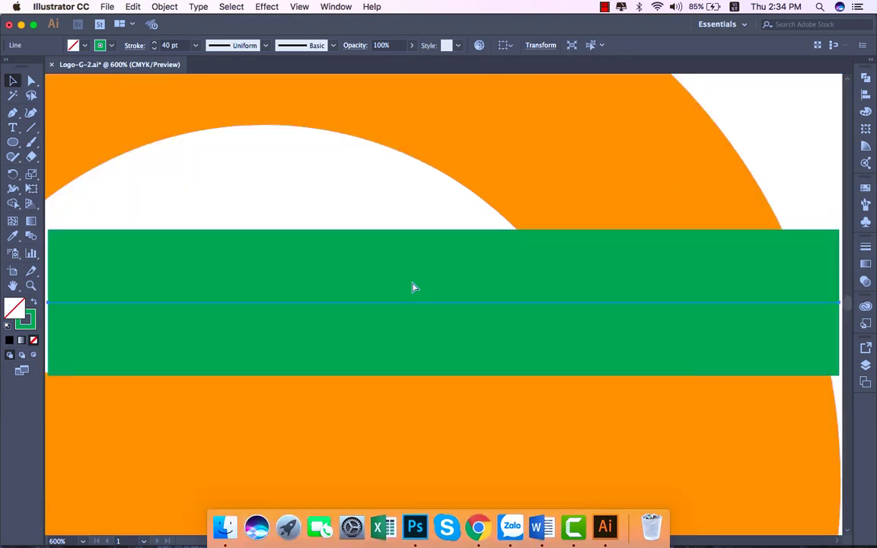
{"action": "scroll", "coordinate": [413, 287], "scroll_direction": "up", "scroll_amount": 2}
{"action": "scroll", "coordinate": [466, 284], "scroll_direction": "left", "scroll_amount": 5}
{"action": "scroll", "coordinate": [466, 284], "scroll_direction": "down", "scroll_amount": 2}
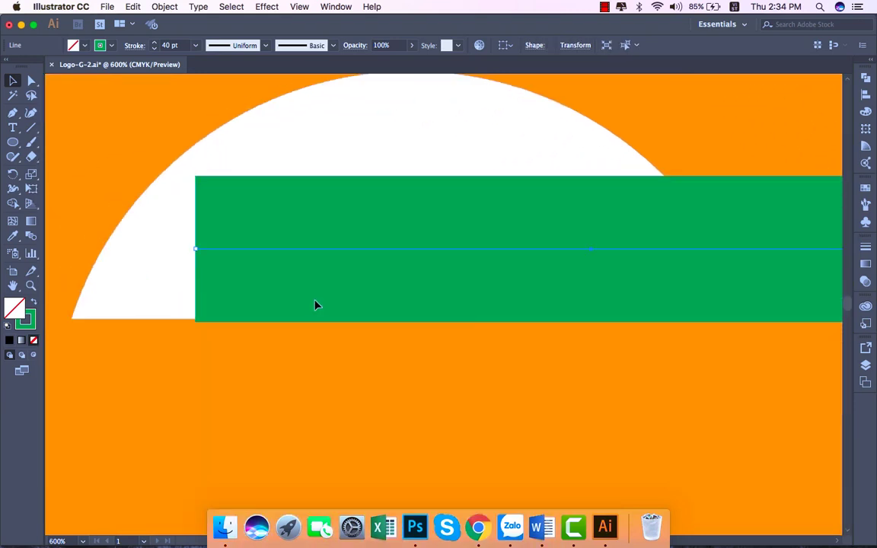
{"action": "scroll", "coordinate": [316, 304], "scroll_direction": "down", "scroll_amount": 1}
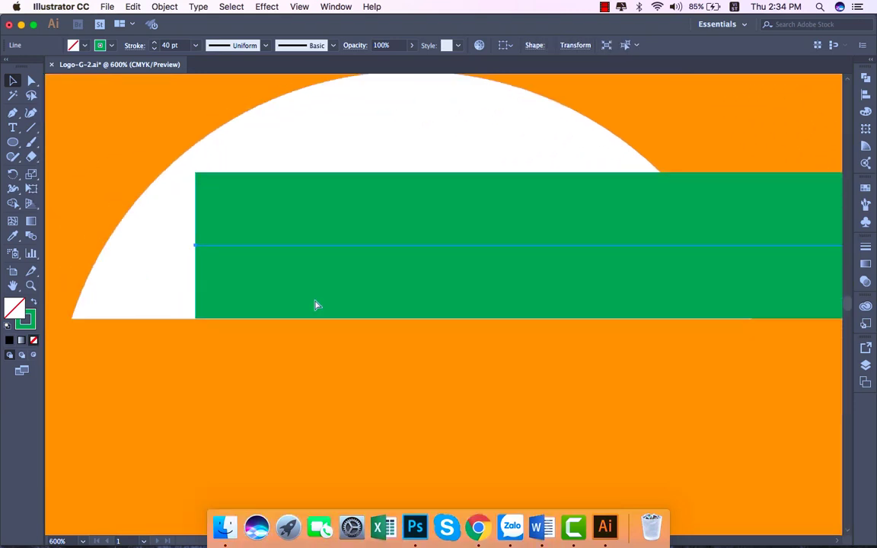
{"action": "key", "text": "super+minus"}
{"action": "key", "text": "super+minus"}
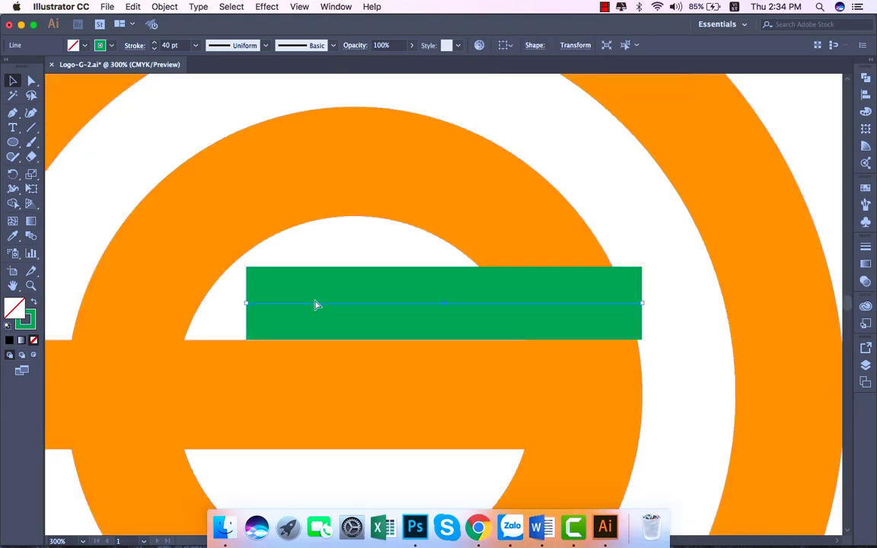
{"action": "key", "text": "super+minus"}
{"action": "key", "text": "super+minus"}
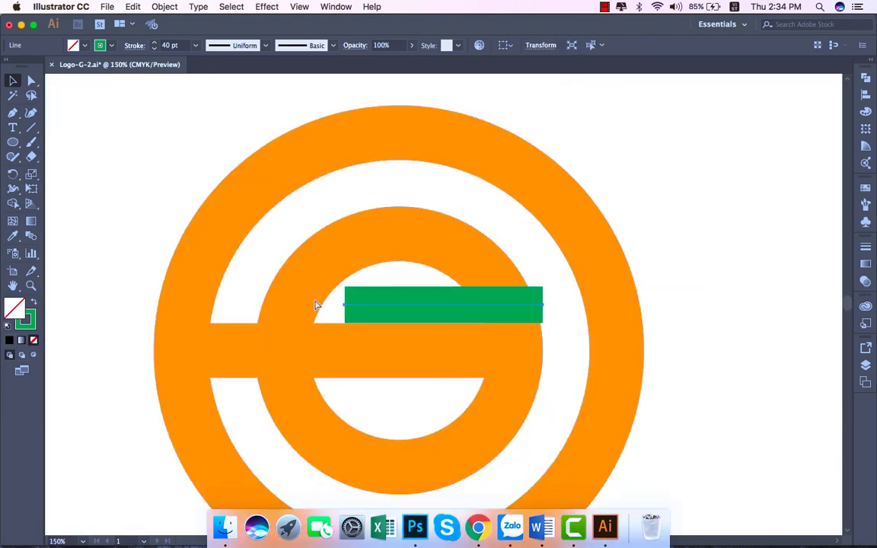
{"action": "key", "text": "super+minus"}
Select the inner circle together with the green bar and open the Pathfinder panel.
{"action": "left_click", "coordinate": [167, 227]}
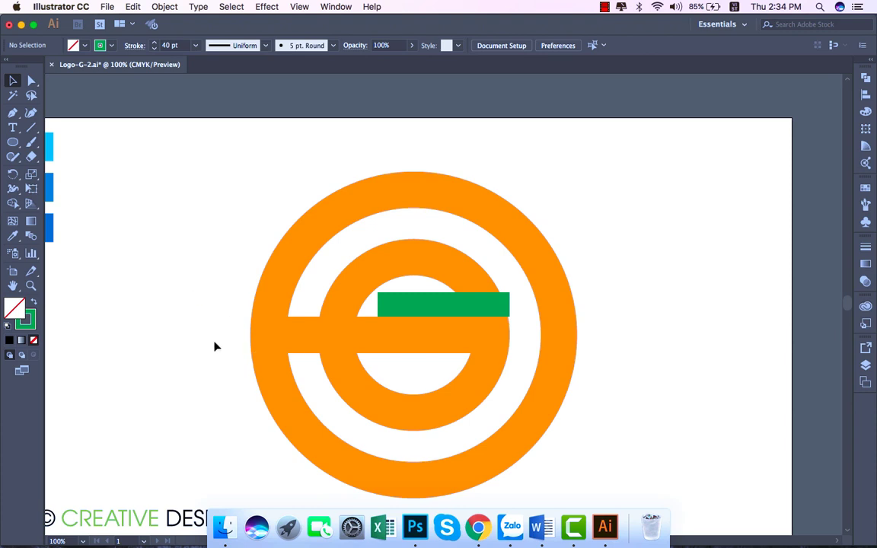
{"action": "left_click_drag", "start_coordinate": [238, 193], "coordinate": [571, 384]}
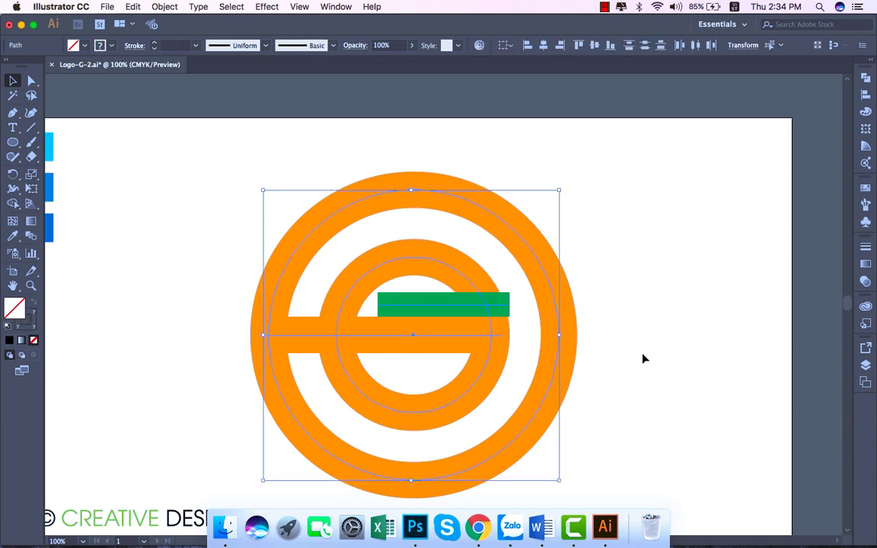
{"action": "left_click", "coordinate": [191, 116]}
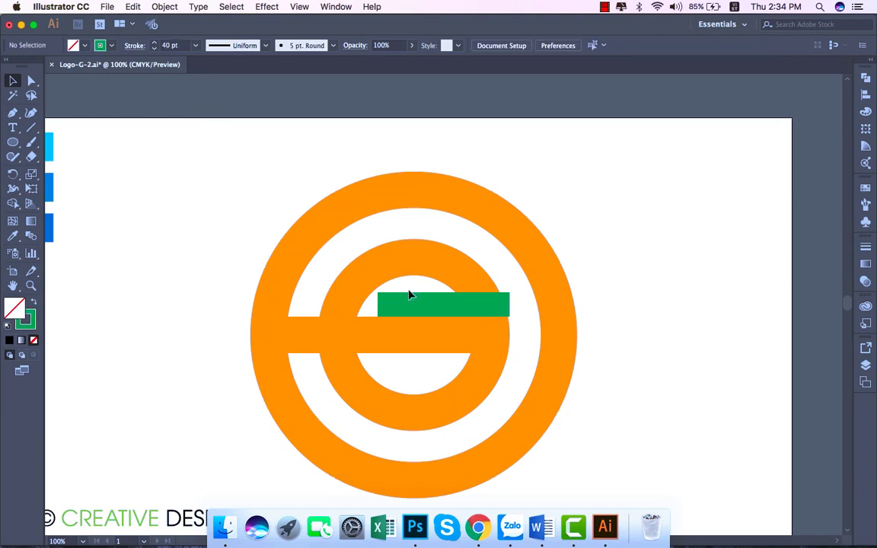
{"action": "left_click", "coordinate": [430, 305]}
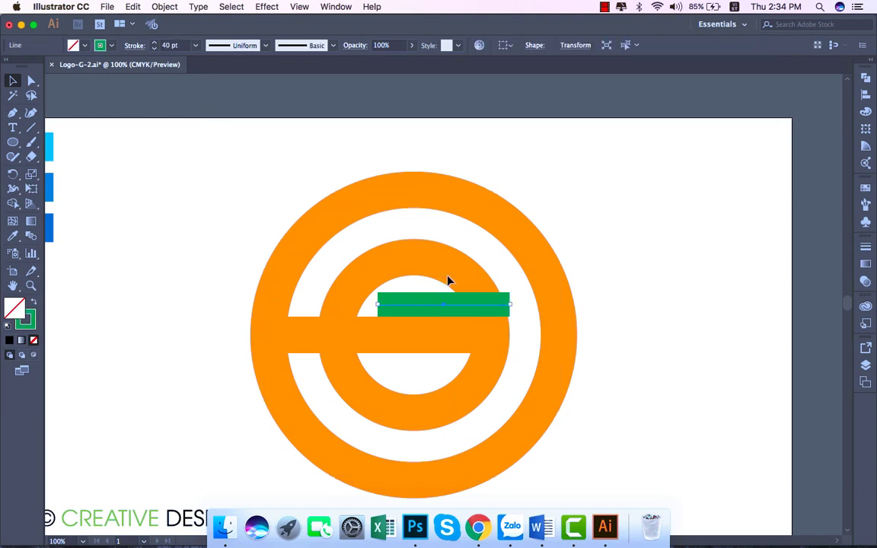
{"action": "left_click", "coordinate": [453, 270]}
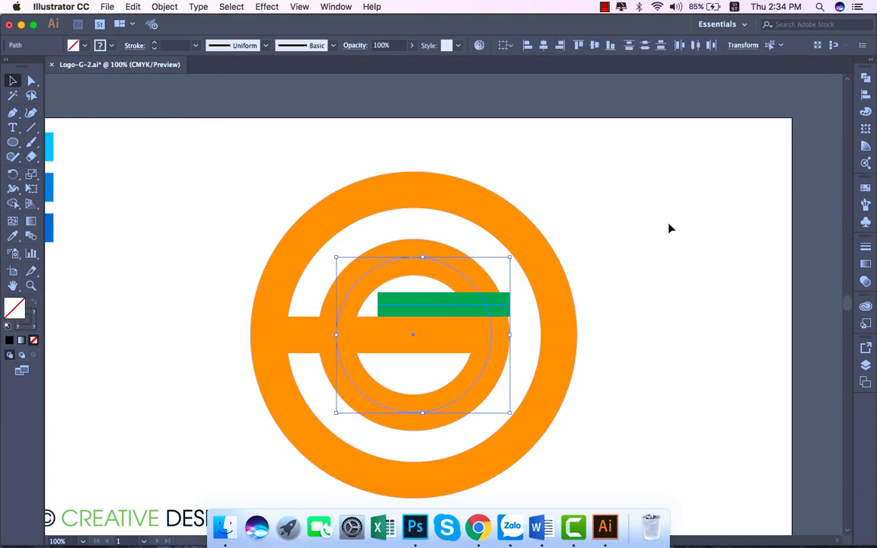
{"action": "left_click", "coordinate": [335, 6]}
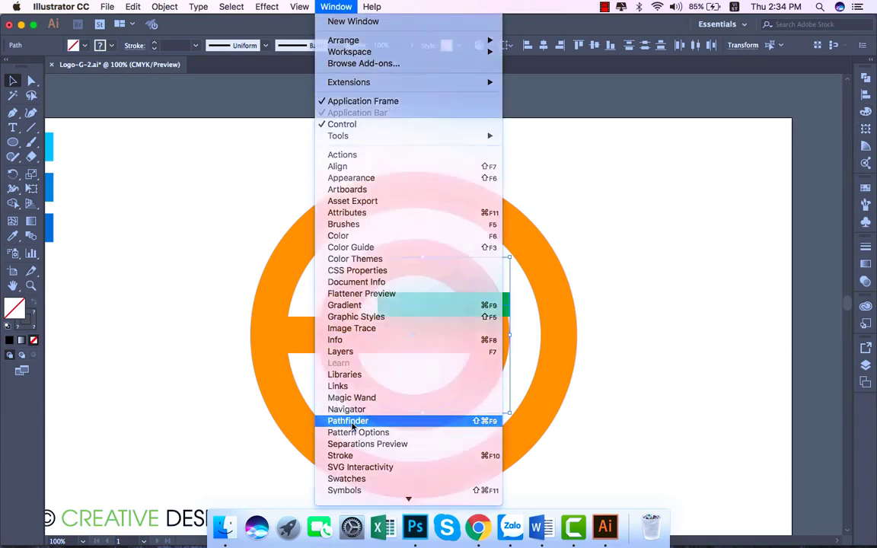
{"action": "left_click", "coordinate": [350, 421]}
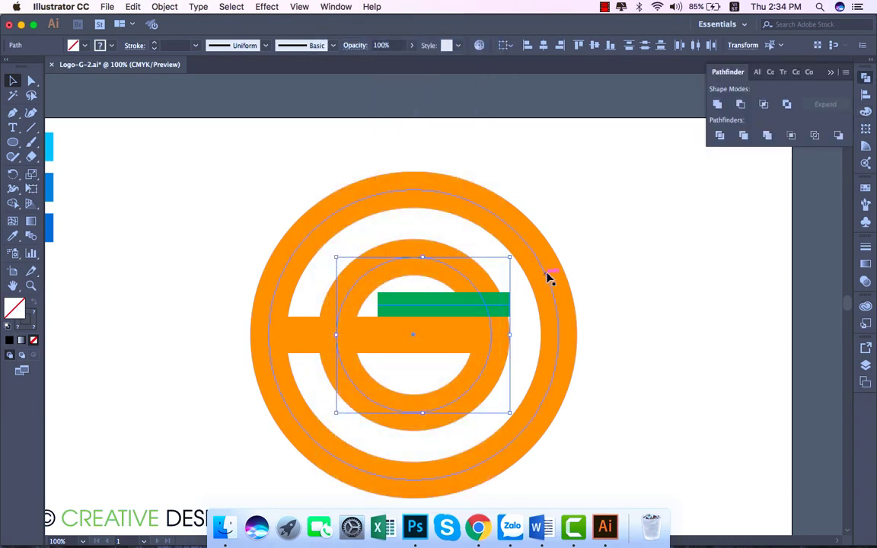
Apply Minus Front to the inner circle and green bar, undo, then redo it.
{"action": "left_click", "coordinate": [741, 106]}
{"action": "key", "text": "ctrl+z"}
{"action": "key", "text": "ctrl+shift+z"}
{"action": "left_click", "coordinate": [682, 218]}
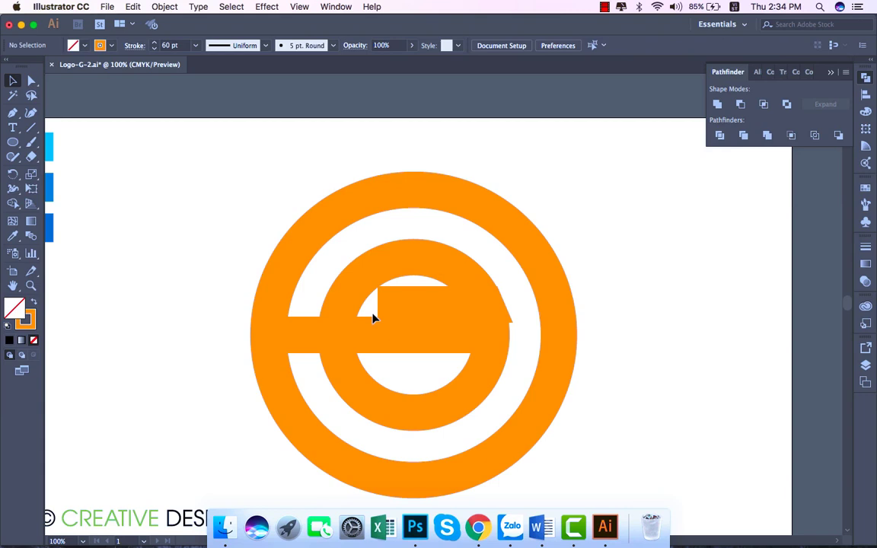
{"action": "left_click", "coordinate": [411, 303]}
{"action": "right_click", "coordinate": [411, 303]}
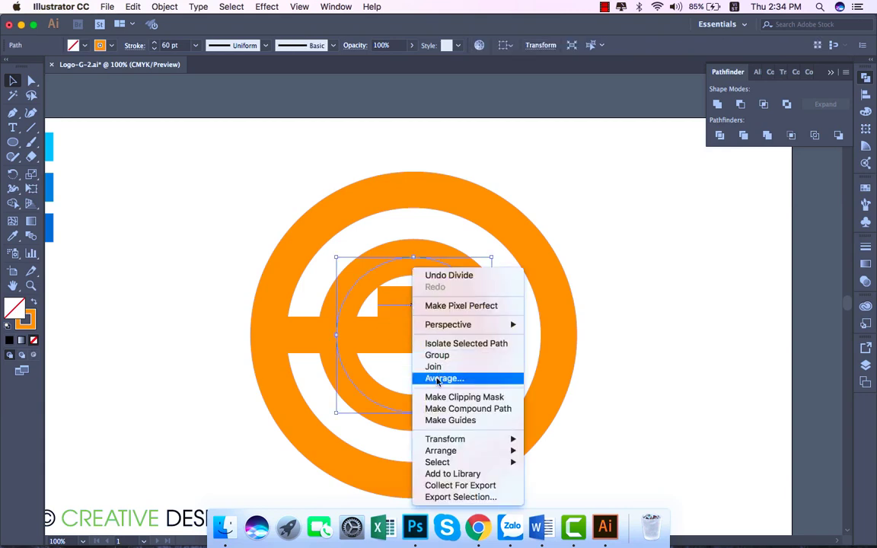
{"action": "left_click", "coordinate": [668, 313]}
Inspect the cut, undo back to the uncut shapes, and select both circles with the bar.
{"action": "left_click", "coordinate": [606, 298]}
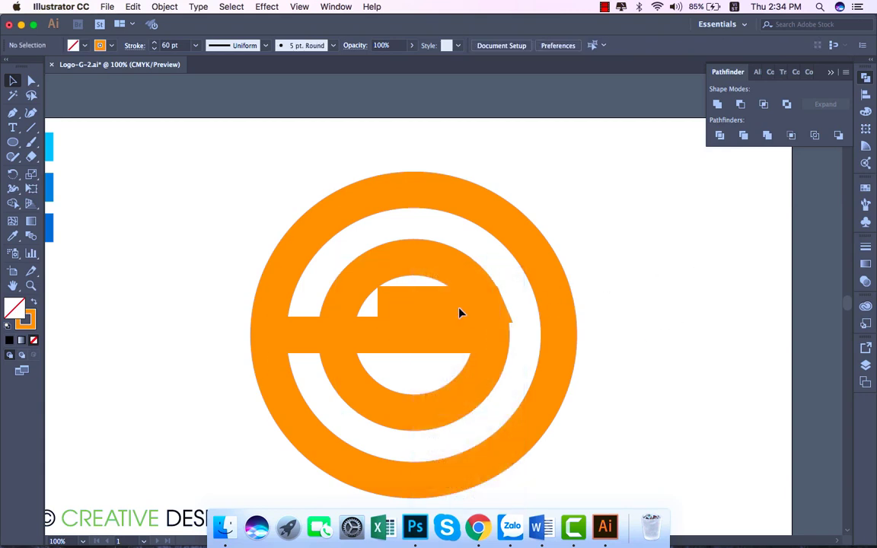
{"action": "left_click_drag", "start_coordinate": [445, 308], "coordinate": [605, 311]}
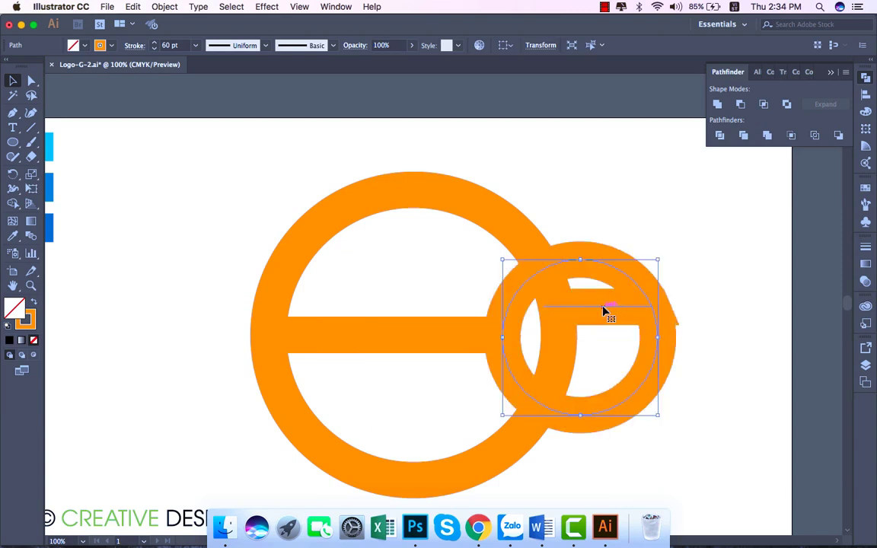
{"action": "key", "text": "ctrl+z"}
{"action": "left_click", "coordinate": [503, 309], "text": "shift"}
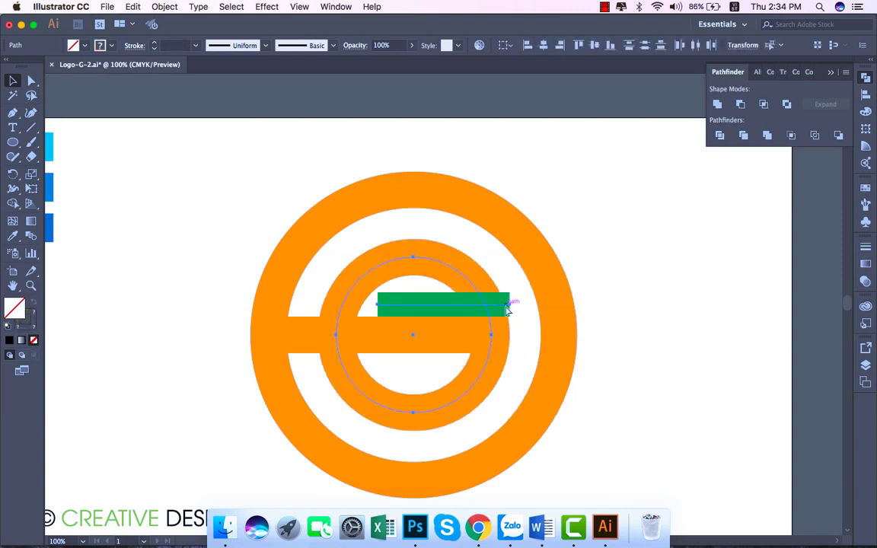
{"action": "left_click", "coordinate": [658, 263]}
{"action": "left_click_drag", "start_coordinate": [288, 176], "coordinate": [576, 462]}
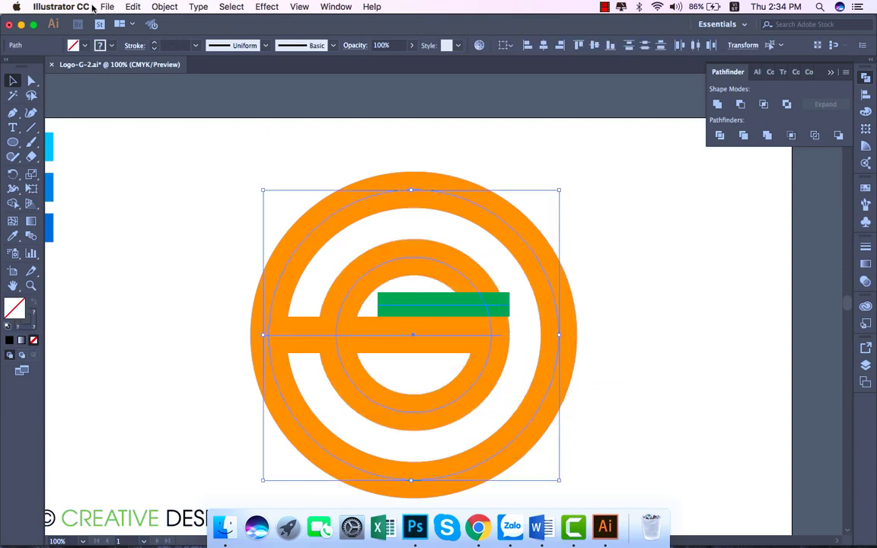
Expand the selected ring strokes into filled shapes with Object > Expand.
{"action": "left_click", "coordinate": [132, 7]}
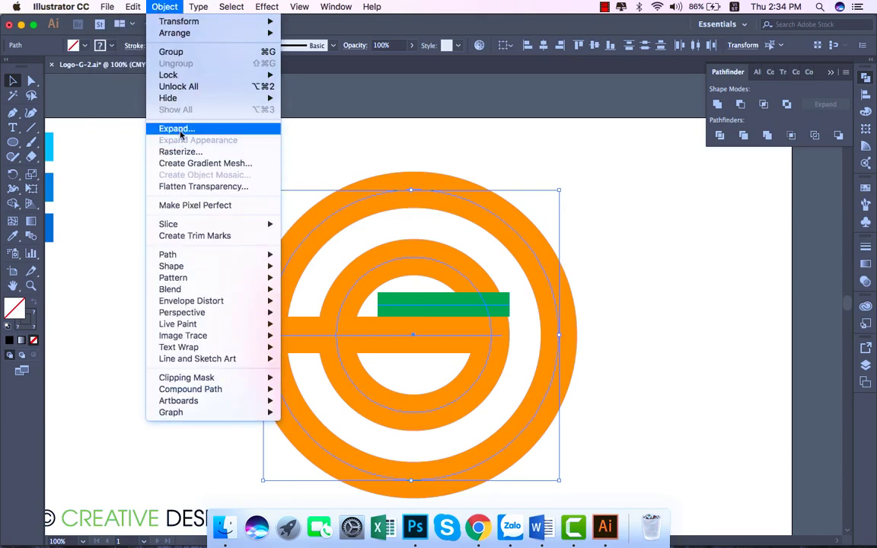
{"action": "left_click", "coordinate": [181, 134]}
{"action": "left_click", "coordinate": [472, 329]}
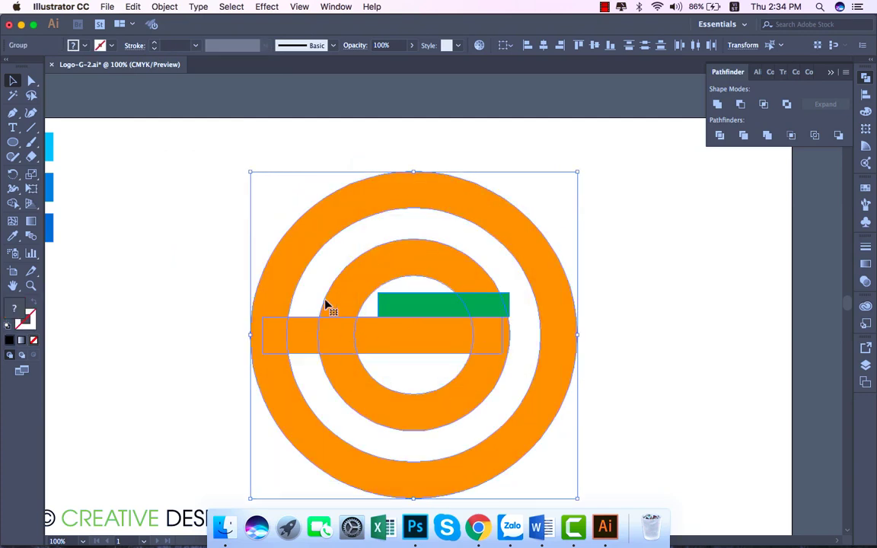
{"action": "left_click", "coordinate": [173, 222]}
Cut the green bar out of the inner ring with Minus Front, then check the new G and crossbar.
{"action": "left_click", "coordinate": [421, 308]}
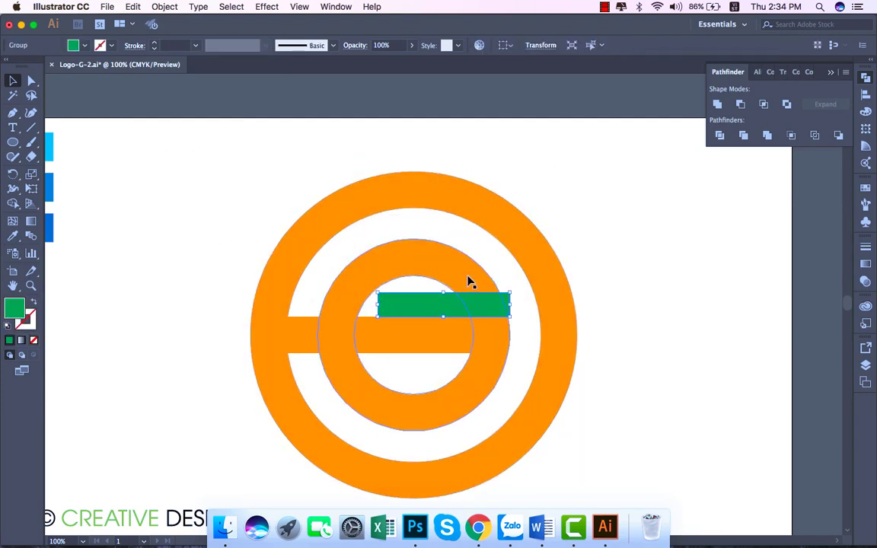
{"action": "left_click", "coordinate": [740, 108]}
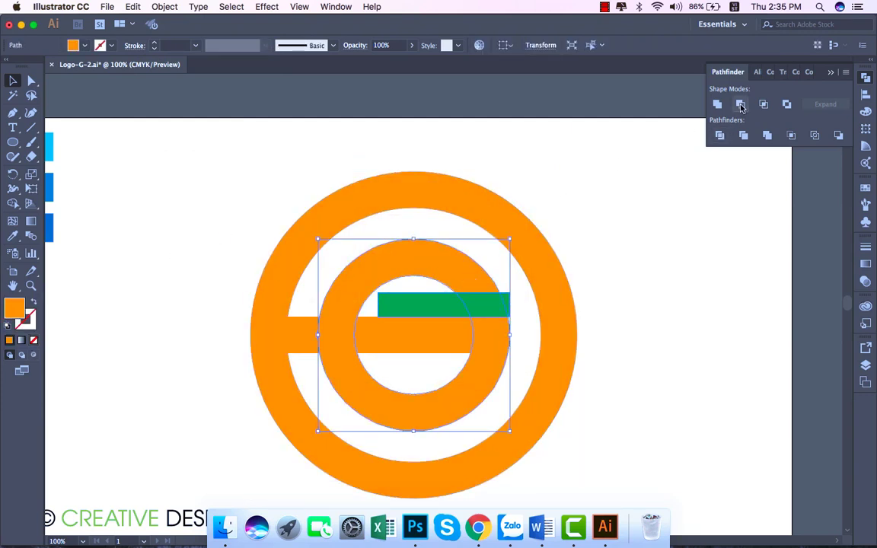
{"action": "left_click", "coordinate": [624, 252]}
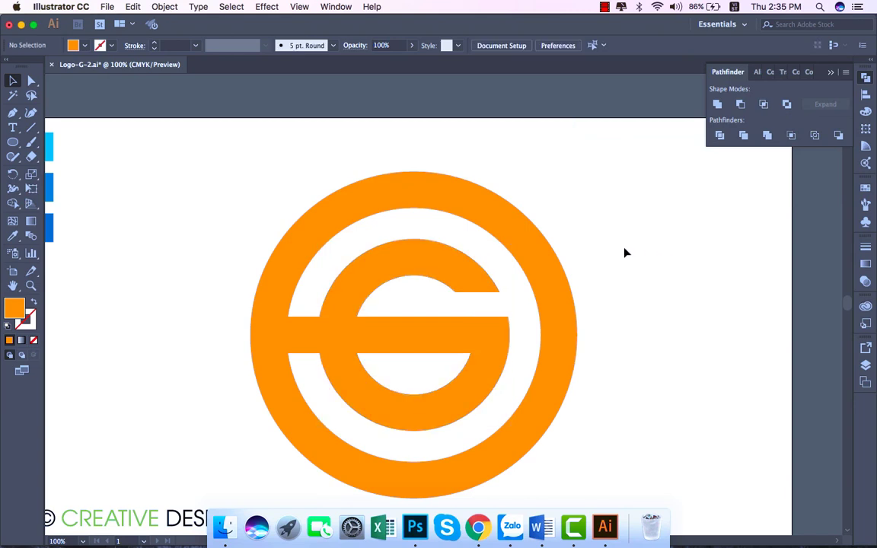
{"action": "left_click", "coordinate": [481, 346]}
{"action": "left_click", "coordinate": [239, 252]}
{"action": "left_click", "coordinate": [380, 336]}
{"action": "left_click", "coordinate": [264, 242]}
{"action": "key", "text": "super+minus"}
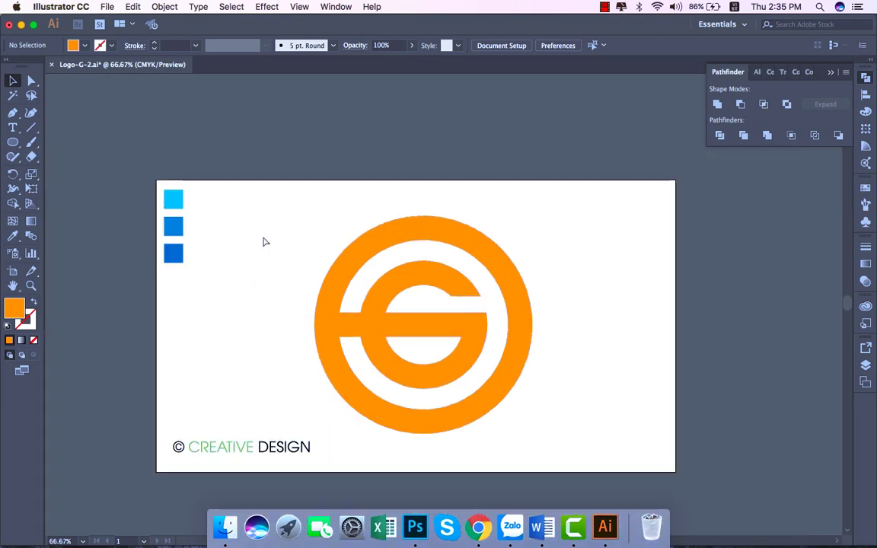
Select the horizontal bar and try shortening it from the left, undoing the attempts.
{"action": "key", "text": "super+equal"}
{"action": "key", "text": "super+equal"}
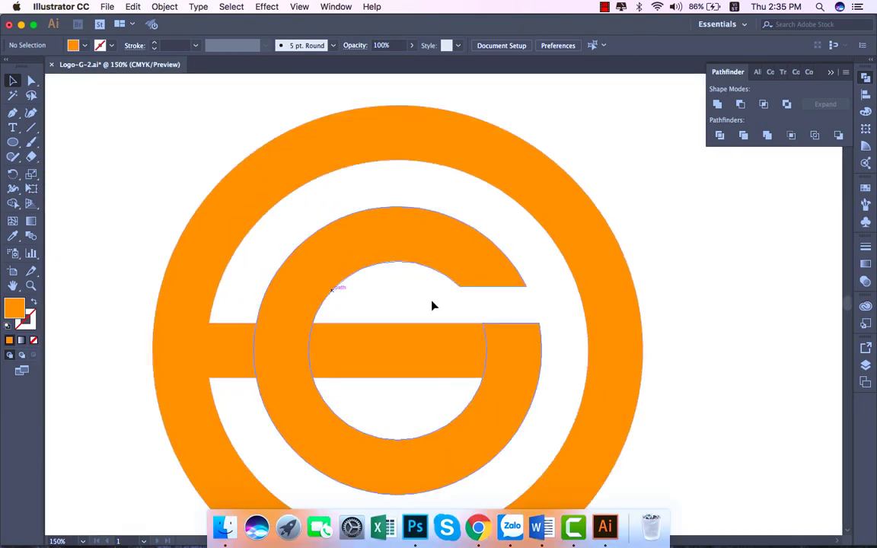
{"action": "scroll", "coordinate": [399, 301], "scroll_direction": "down", "scroll_amount": 2}
{"action": "left_click", "coordinate": [387, 263]}
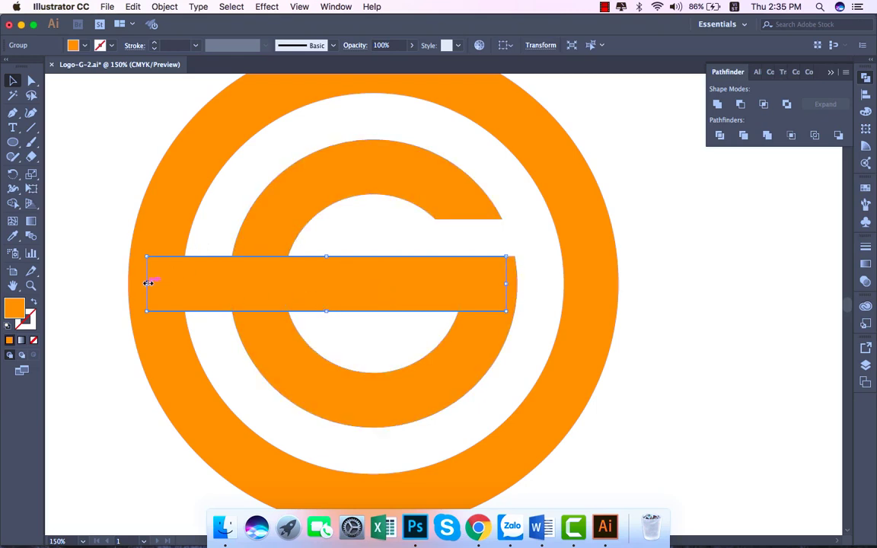
{"action": "left_click_drag", "start_coordinate": [147, 283], "coordinate": [333, 297]}
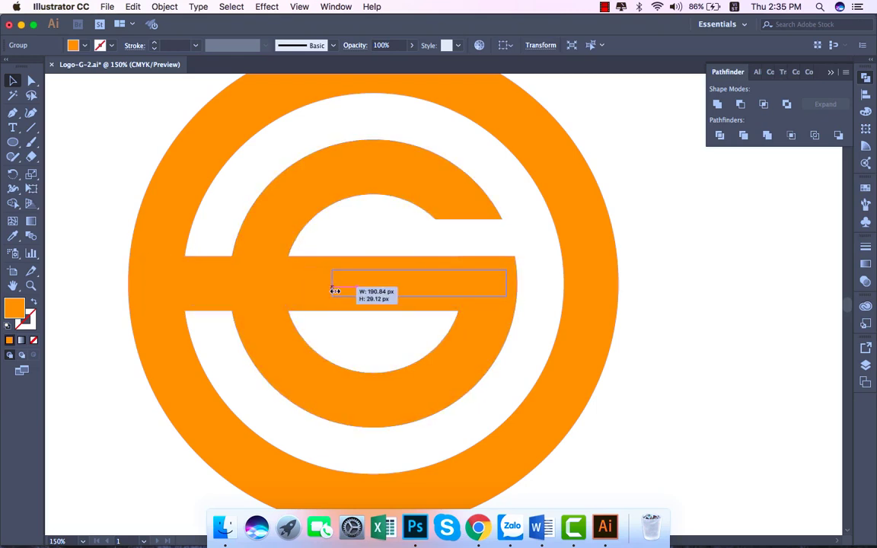
{"action": "key", "text": "super+z"}
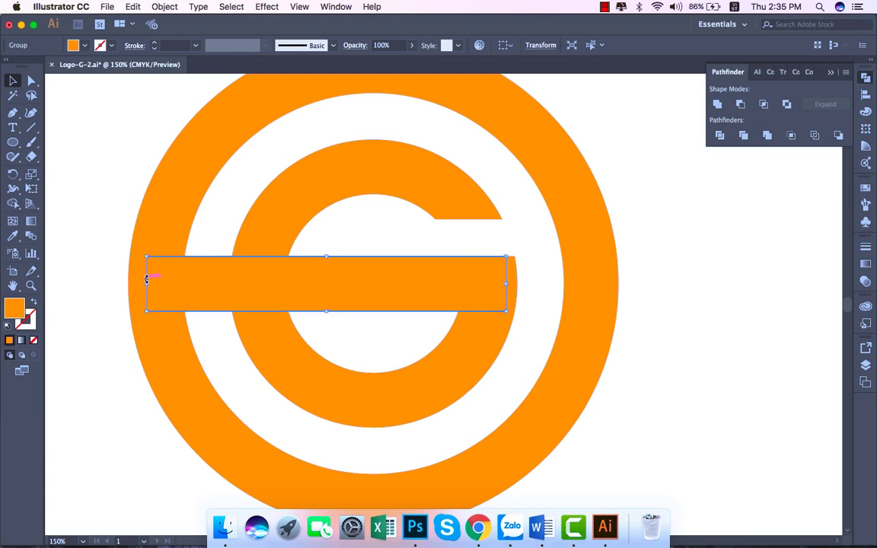
{"action": "left_click_drag", "start_coordinate": [148, 283], "coordinate": [351, 281]}
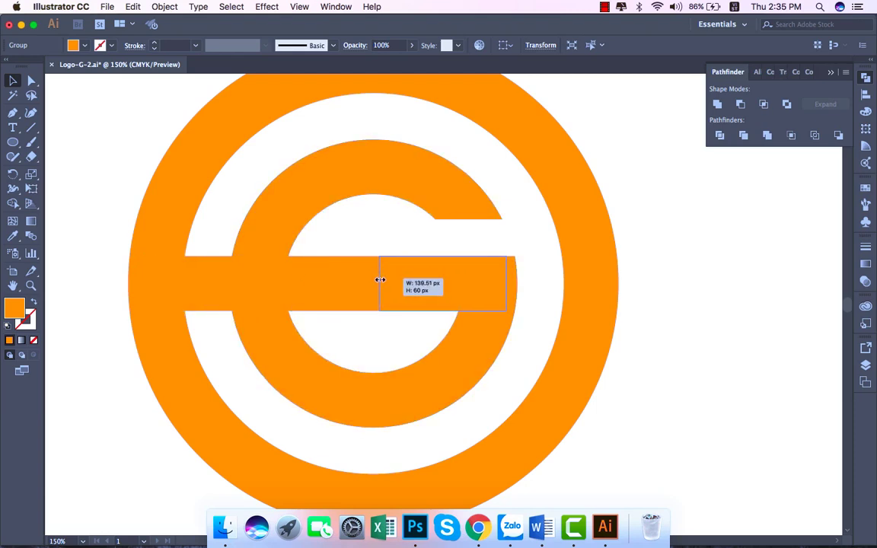
{"action": "left_click_drag", "start_coordinate": [351, 280], "coordinate": [382, 282]}
{"action": "key", "text": "super+z"}
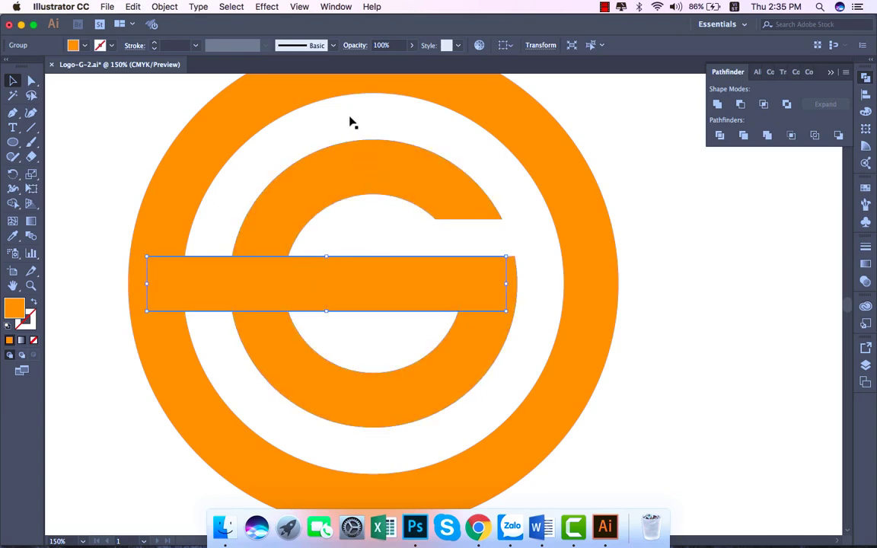
Toggle Smart Guides off and on, then trim the bar's left edge to start inside the G.
{"action": "left_click", "coordinate": [301, 8]}
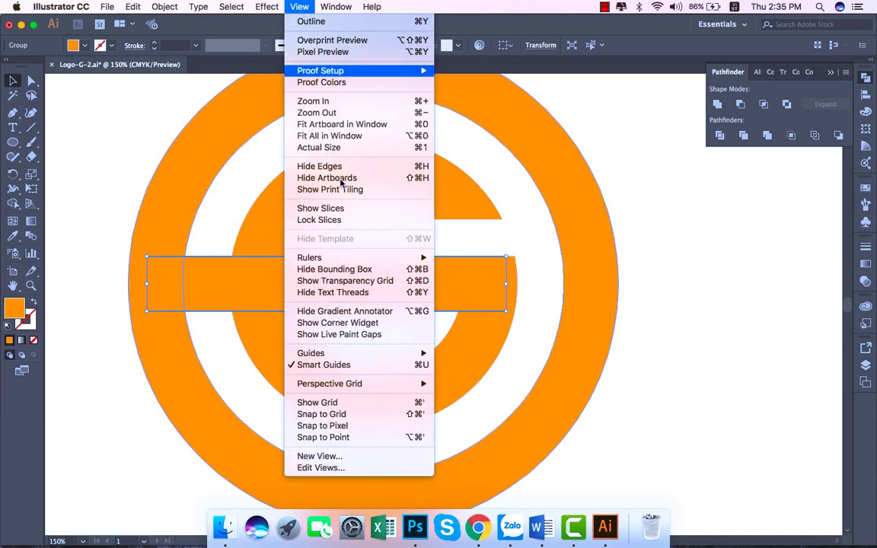
{"action": "left_click", "coordinate": [366, 365]}
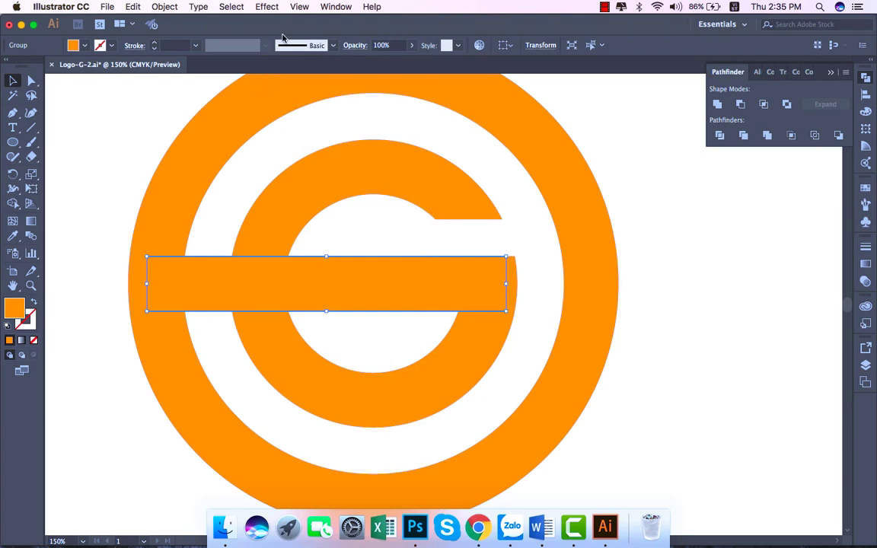
{"action": "left_click", "coordinate": [301, 8]}
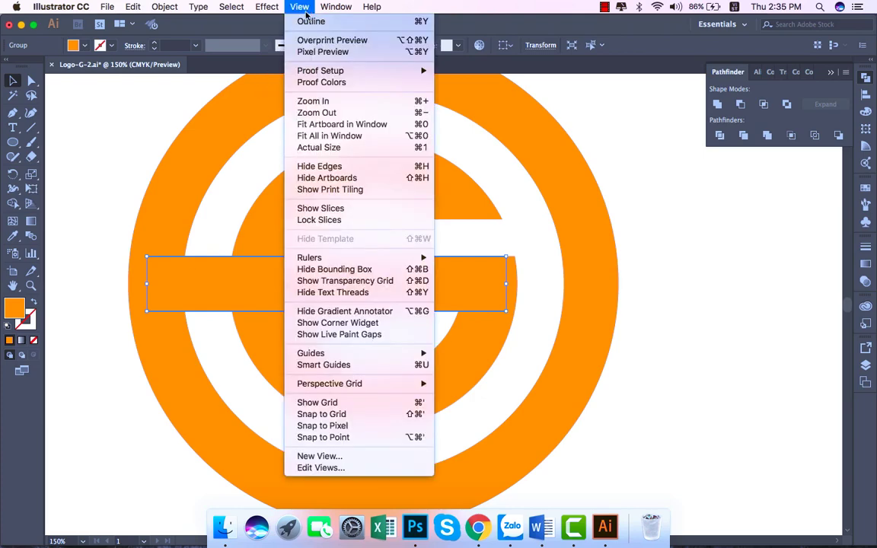
{"action": "left_click", "coordinate": [340, 366]}
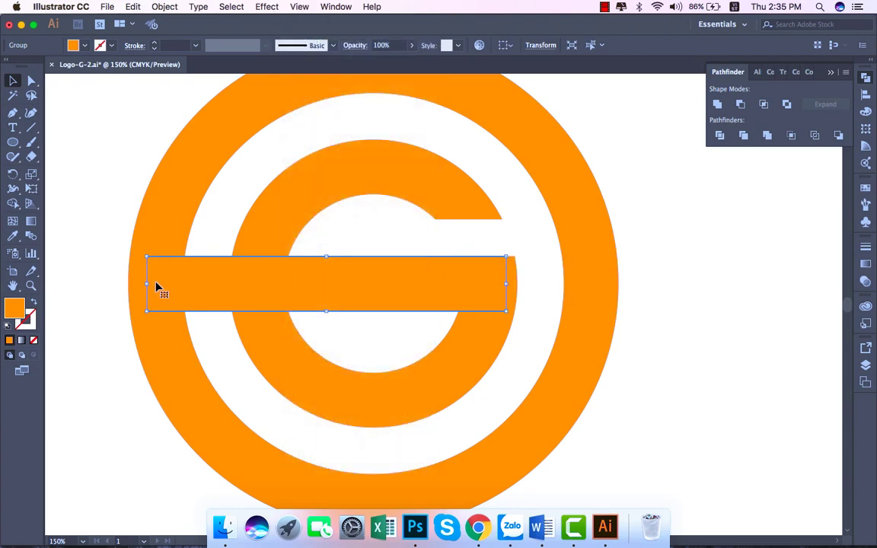
{"action": "left_click_drag", "start_coordinate": [147, 284], "coordinate": [374, 285]}
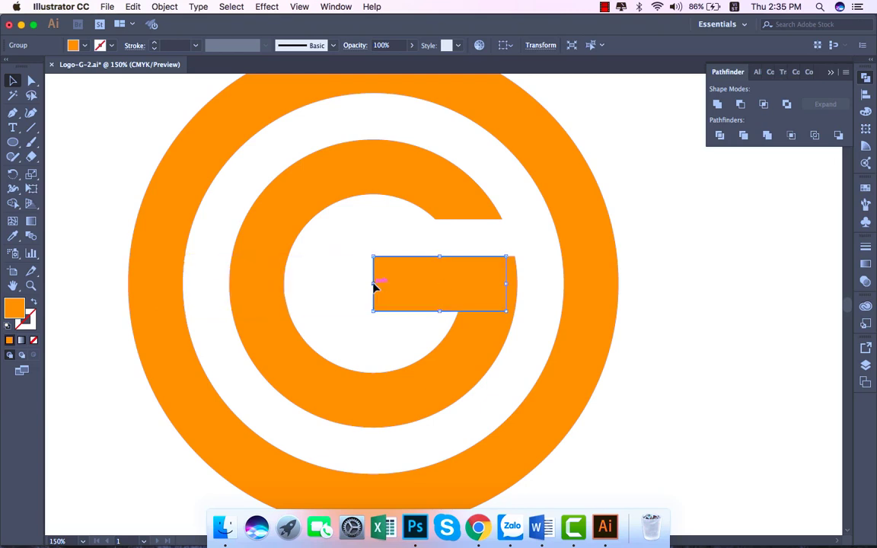
{"action": "left_click", "coordinate": [391, 339]}
{"action": "key", "text": "super+minus"}
{"action": "key", "text": "super+minus"}
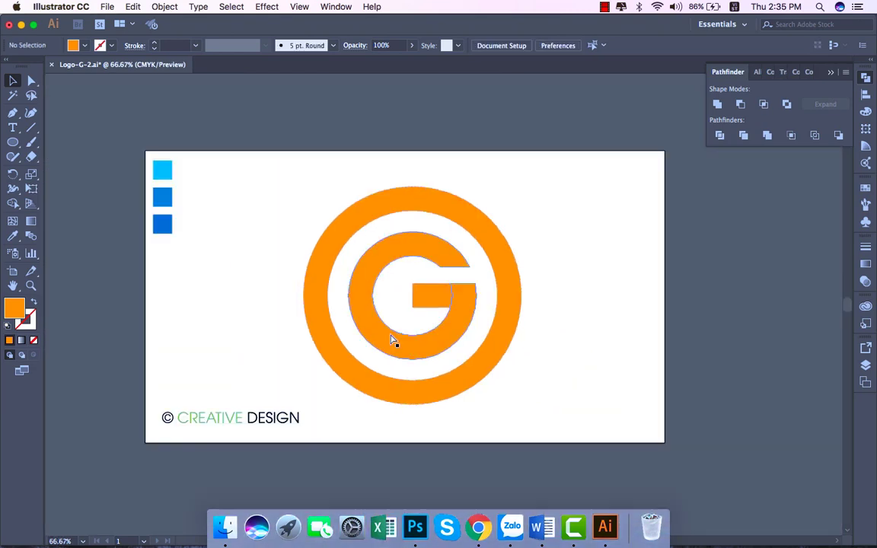
{"action": "key", "text": "super+equal"}
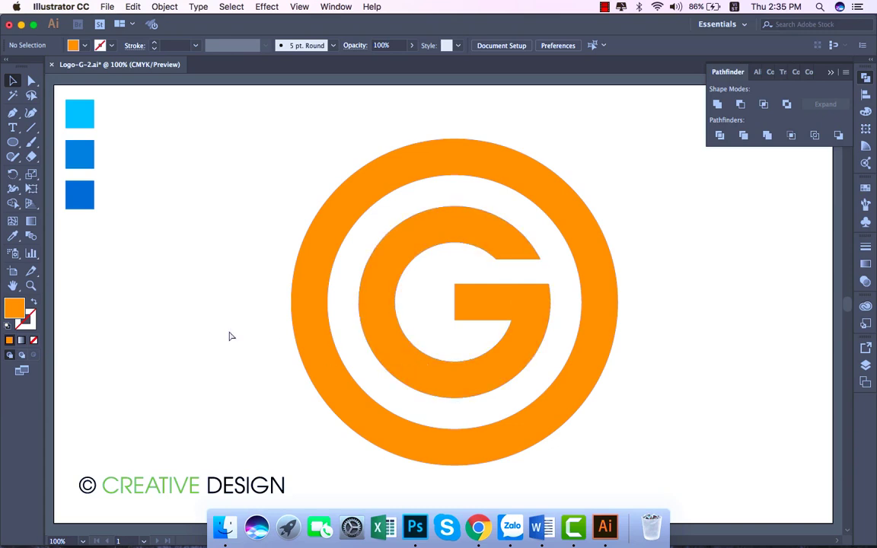
{"action": "key", "text": "super+equal"}
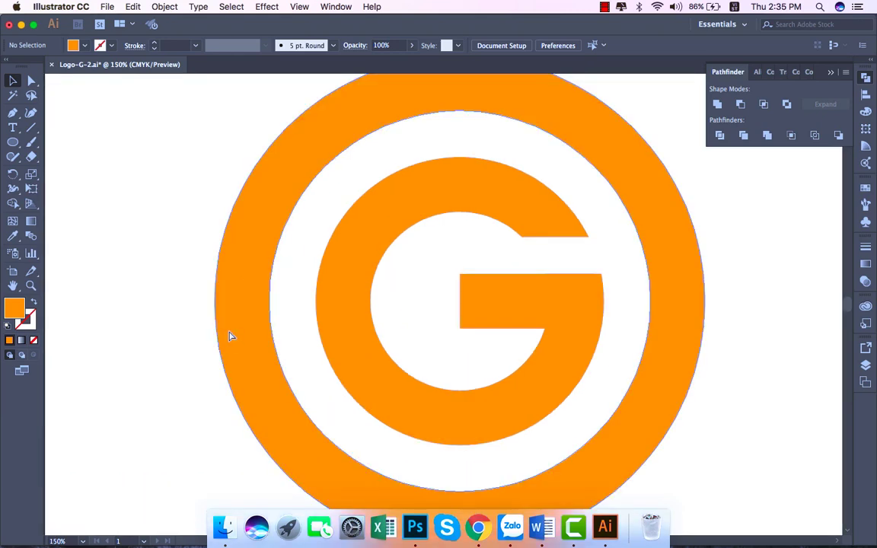
{"action": "key", "text": "super+equal"}
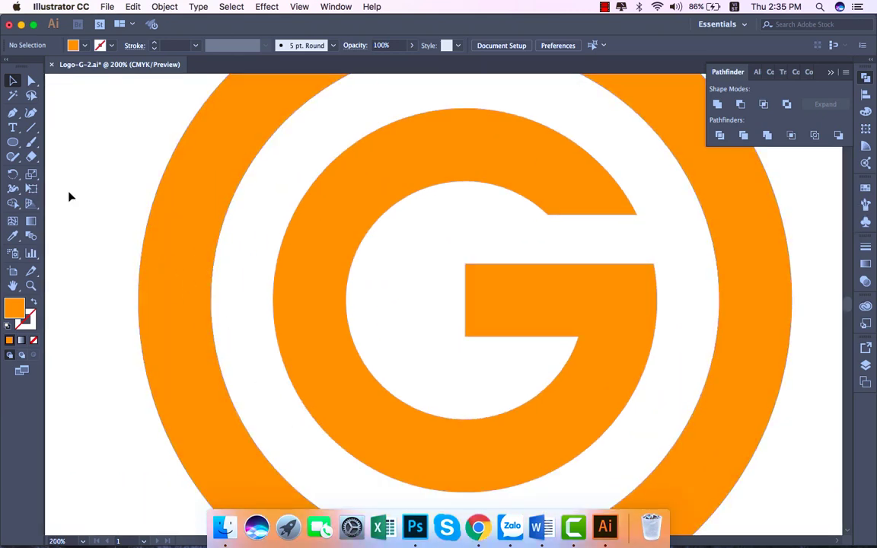
{"action": "left_click", "coordinate": [31, 128]}
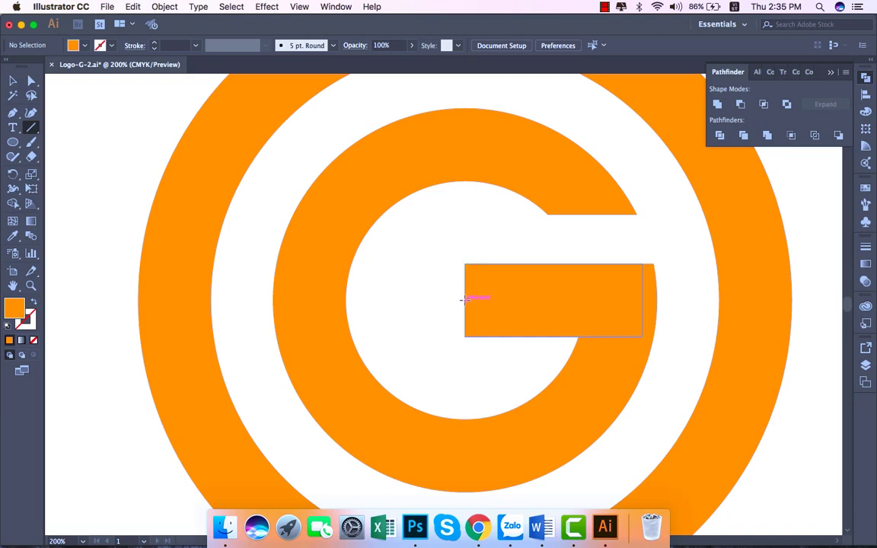
Draw a vertical line from the crossbar's left end to the G's bottom with an 80 pt orange stroke.
{"action": "left_click_drag", "start_coordinate": [465, 298], "coordinate": [468, 366]}
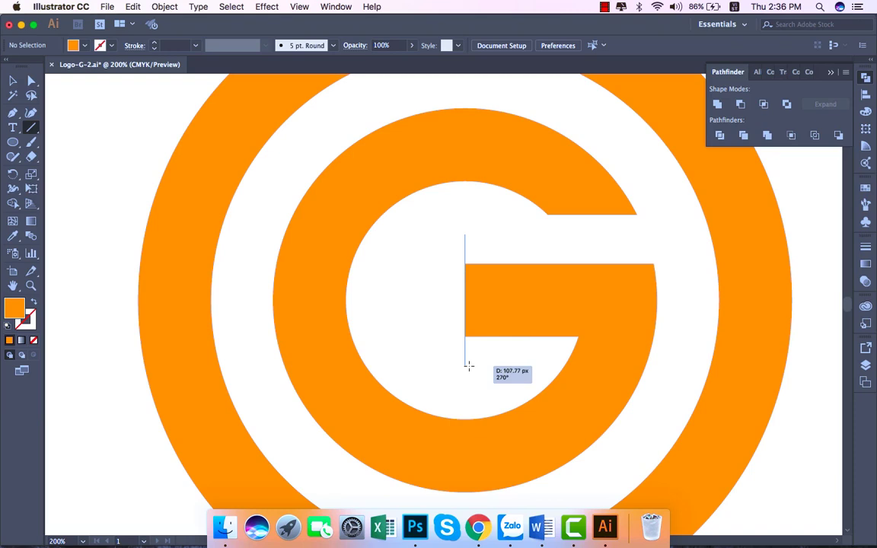
{"action": "left_click_drag", "start_coordinate": [468, 365], "coordinate": [464, 491]}
{"action": "left_click", "coordinate": [112, 46]}
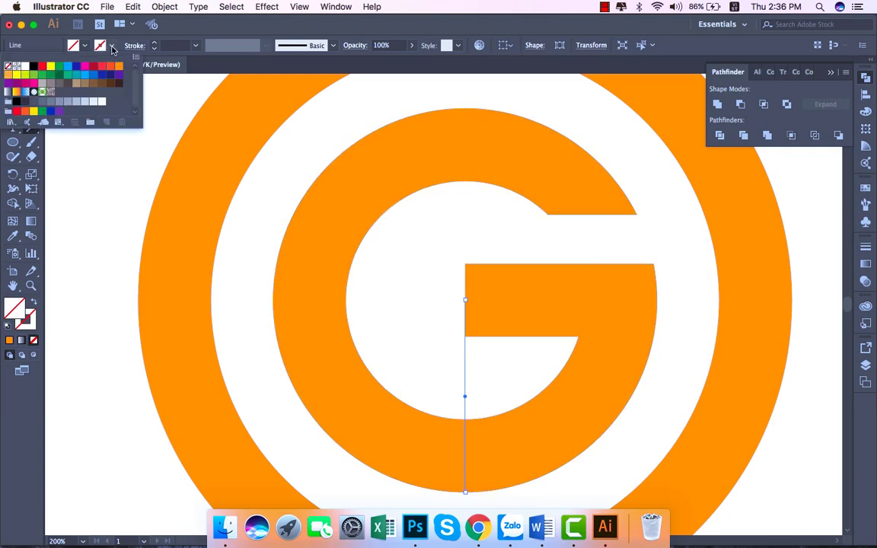
{"action": "left_click", "coordinate": [118, 66]}
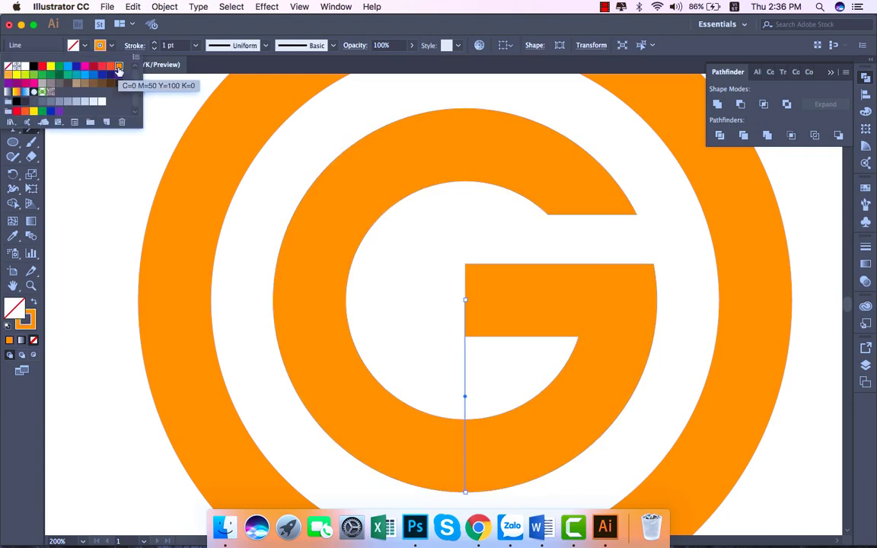
{"action": "left_click", "coordinate": [176, 46]}
{"action": "left_click", "coordinate": [195, 45]}
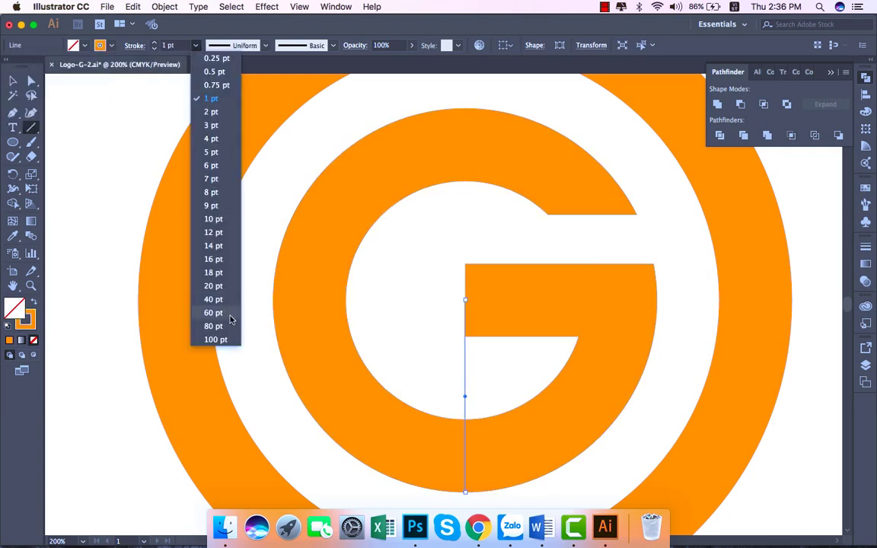
{"action": "left_click", "coordinate": [226, 325]}
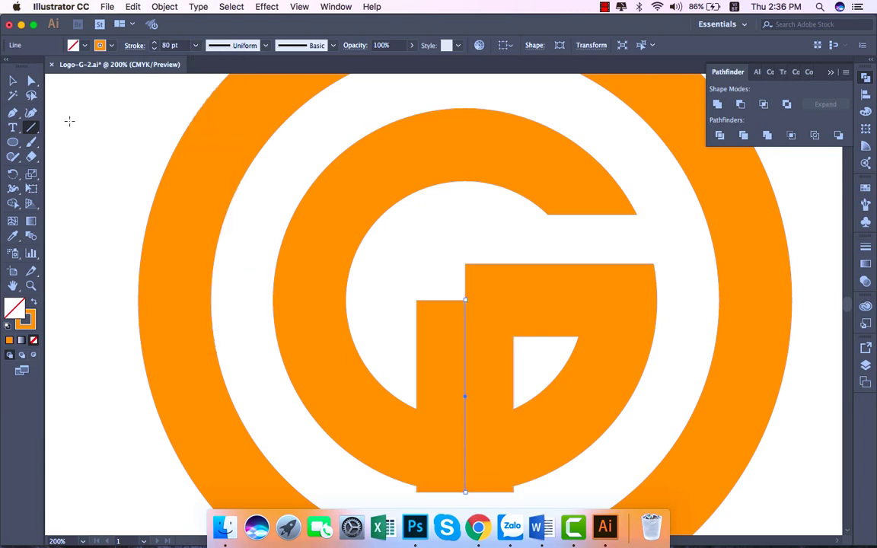
{"action": "left_click", "coordinate": [13, 80]}
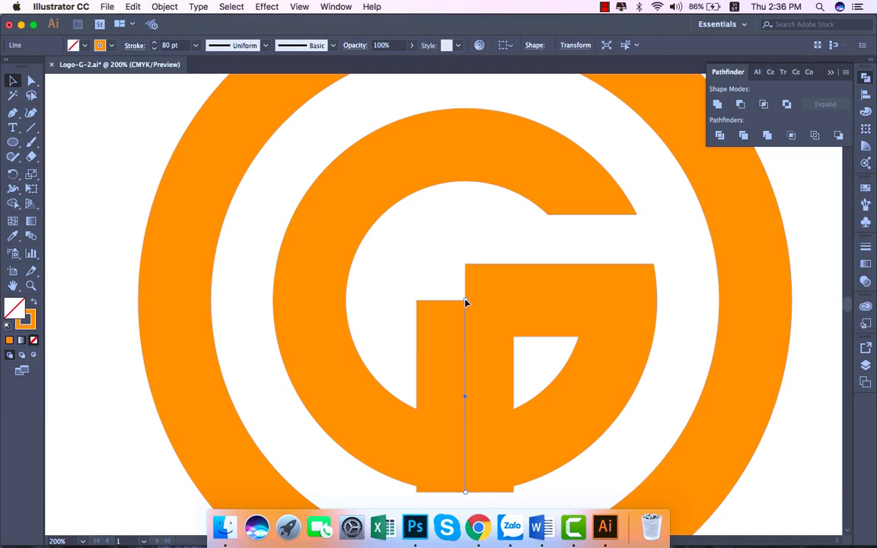
Raise the thick orange line and pull its bottom anchor up to the crossbar's underside.
{"action": "left_click_drag", "start_coordinate": [466, 302], "coordinate": [466, 277]}
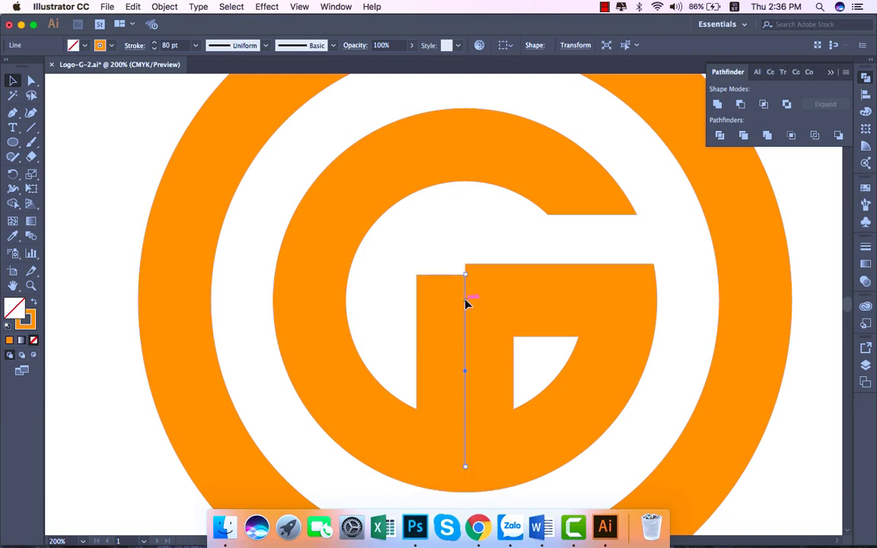
{"action": "key", "text": "shift+Up"}
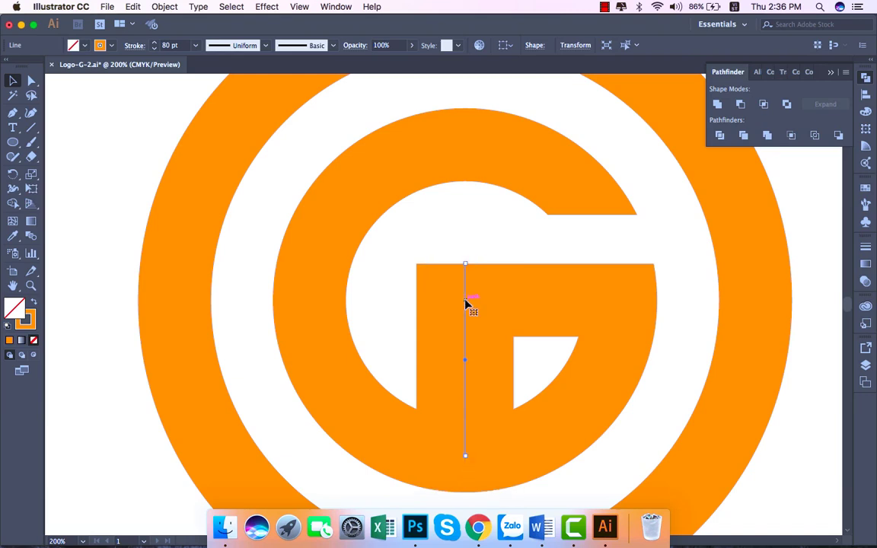
{"action": "key", "text": "super+minus"}
{"action": "key", "text": "super+minus"}
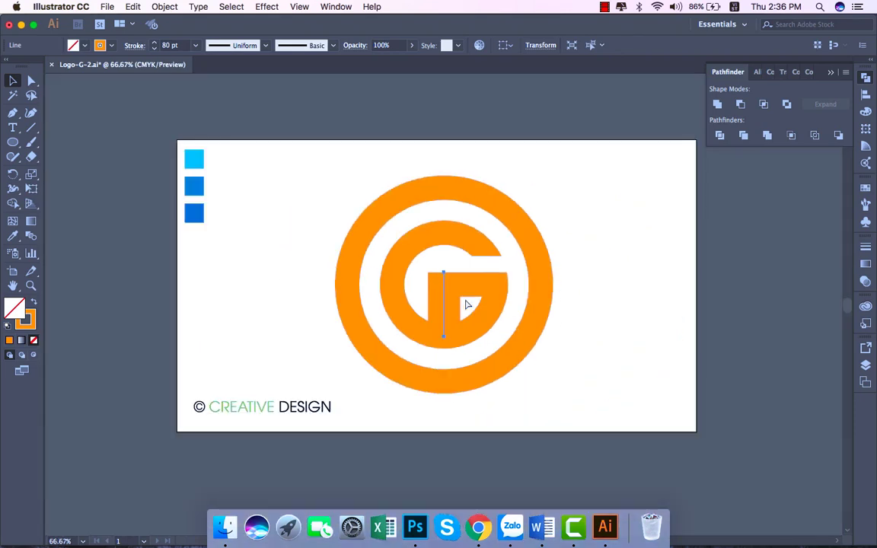
{"action": "key", "text": "super+equal"}
{"action": "key", "text": "super+equal"}
{"action": "key", "text": "super+equal"}
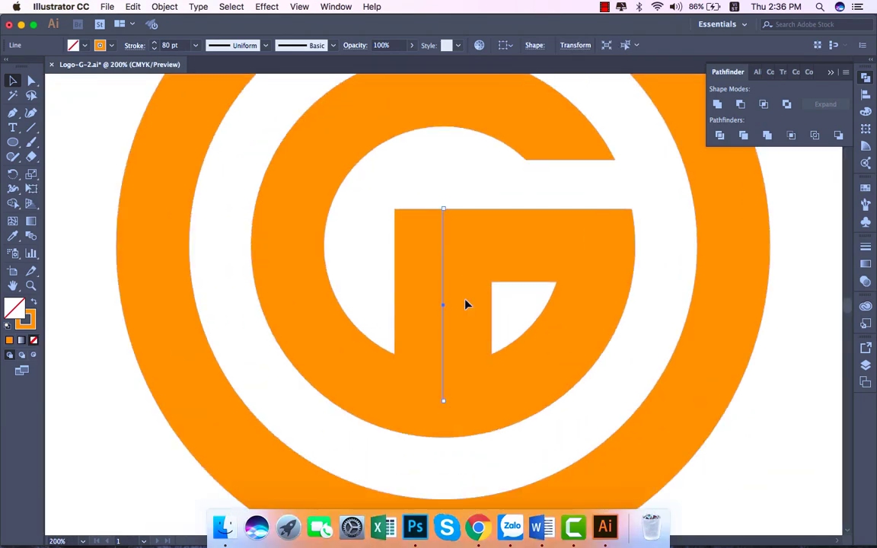
{"action": "key", "text": "super+shift+a"}
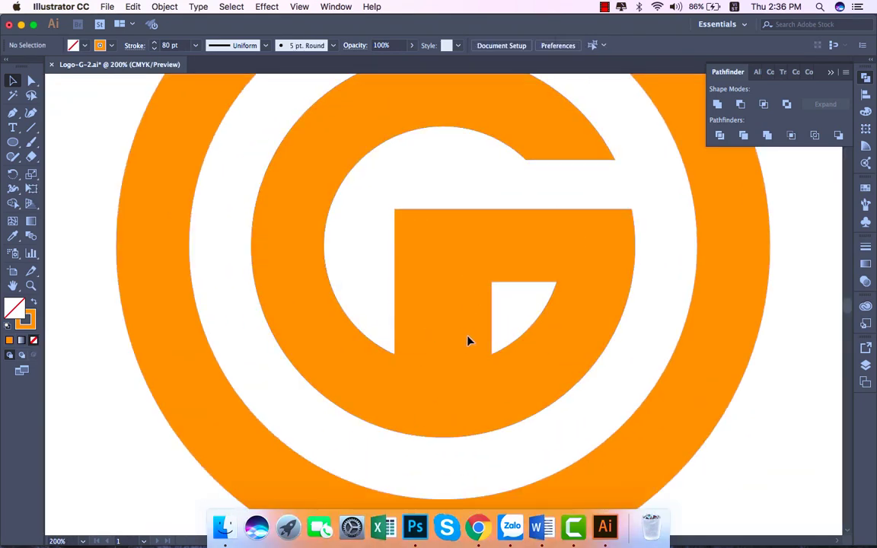
{"action": "left_click", "coordinate": [444, 339]}
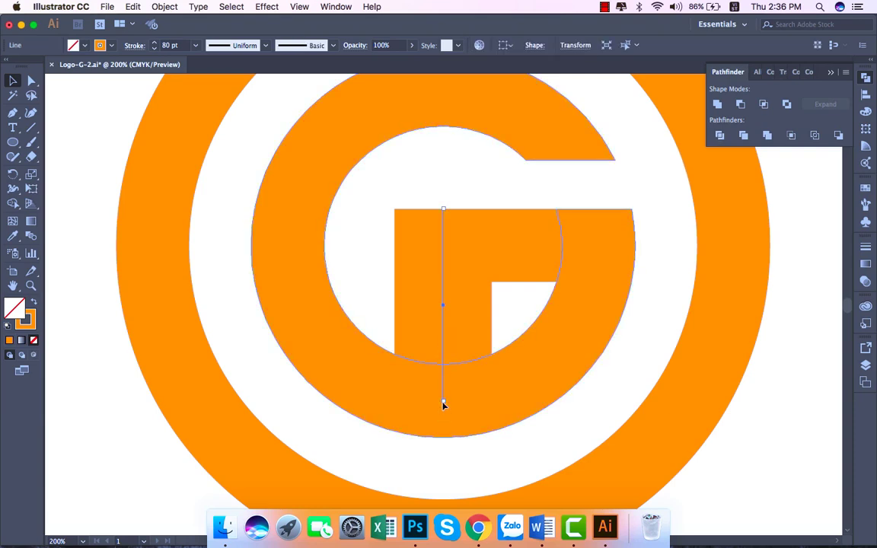
{"action": "left_click_drag", "start_coordinate": [443, 402], "coordinate": [444, 311]}
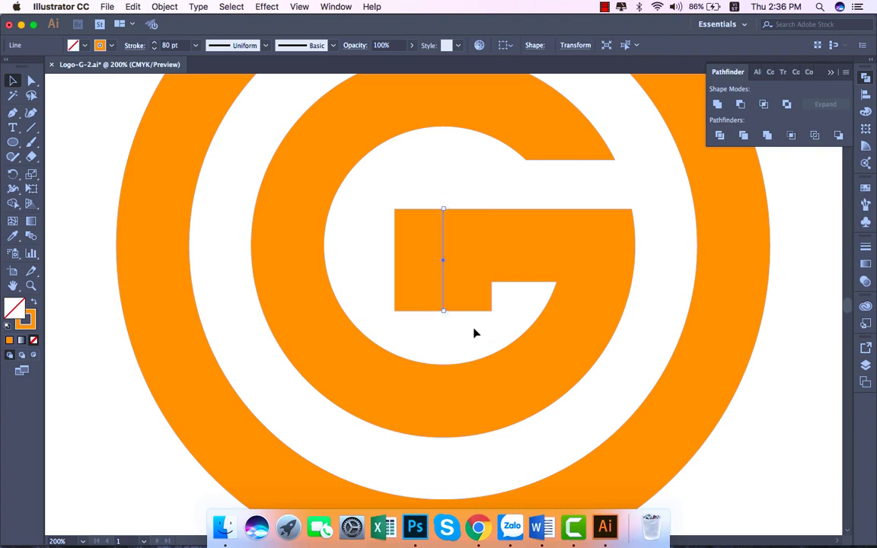
{"action": "left_click", "coordinate": [473, 333]}
{"action": "key", "text": "super+minus"}
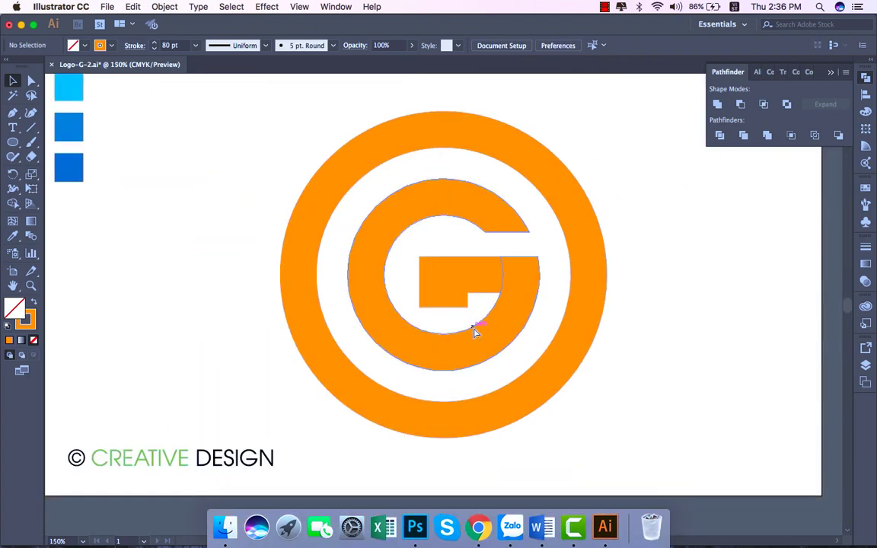
Select the crossbar and small square, try a Pathfinder merge, then undo it.
{"action": "key", "text": "super+equal"}
{"action": "key", "text": "super+minus"}
{"action": "key", "text": "super+equal"}
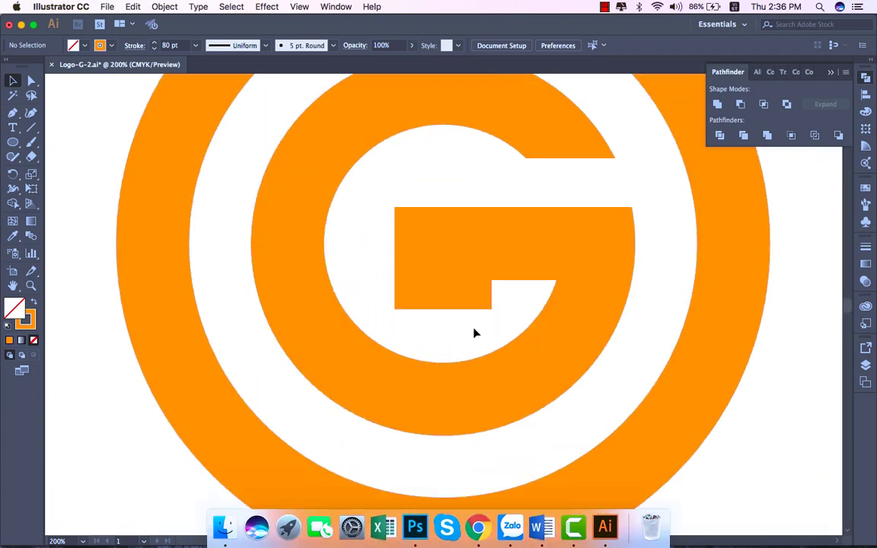
{"action": "key", "text": "super+minus"}
{"action": "key", "text": "super+minus"}
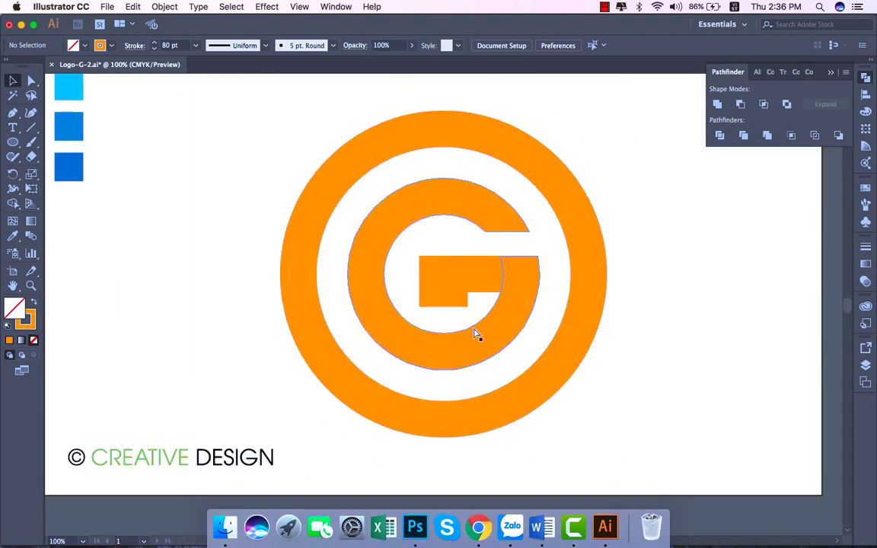
{"action": "key", "text": "super+equal"}
{"action": "key", "text": "super+minus"}
{"action": "left_click", "coordinate": [455, 293]}
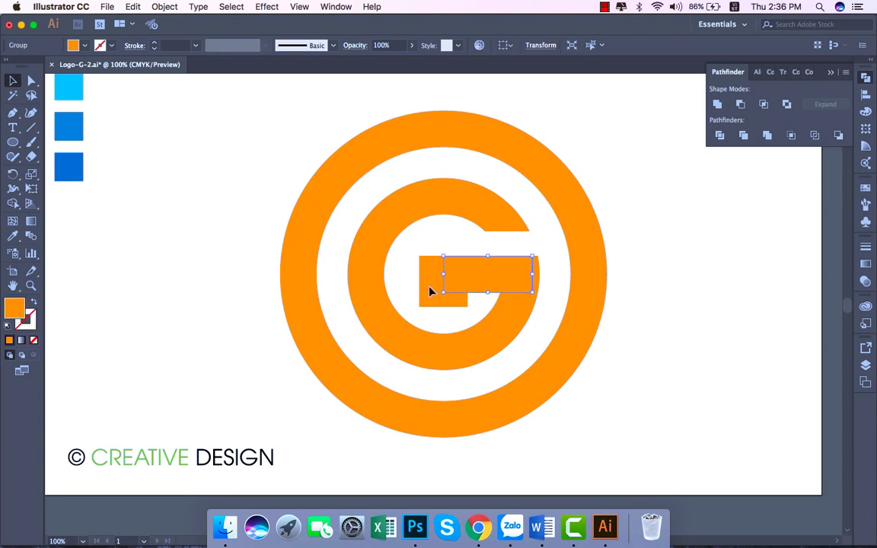
{"action": "left_click_drag", "start_coordinate": [429, 290], "coordinate": [446, 311]}
{"action": "left_click", "coordinate": [445, 304], "text": "shift"}
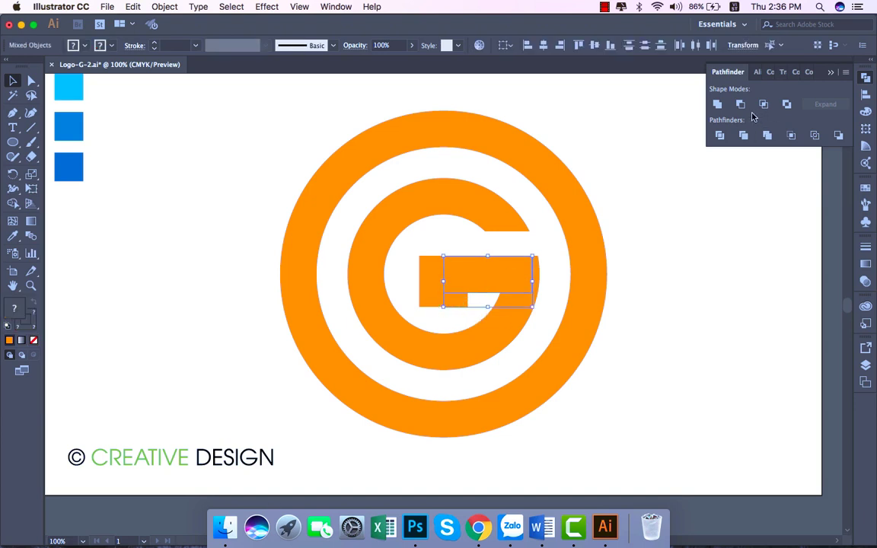
{"action": "left_click", "coordinate": [717, 104]}
{"action": "key", "text": "ctrl+z"}
Expand the bar and square, add the G ring, and merge all three with the Shape Builder.
{"action": "left_click", "coordinate": [164, 7]}
{"action": "left_click", "coordinate": [160, 115]}
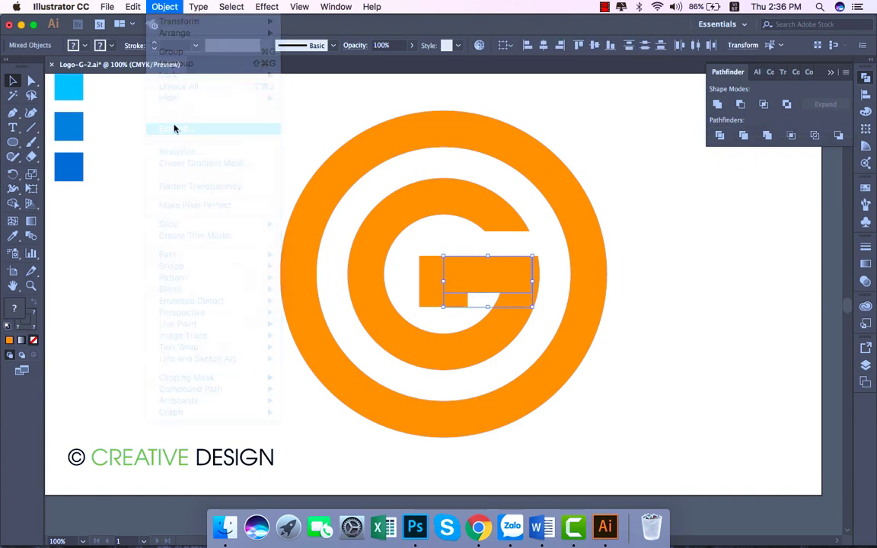
{"action": "left_click", "coordinate": [473, 329]}
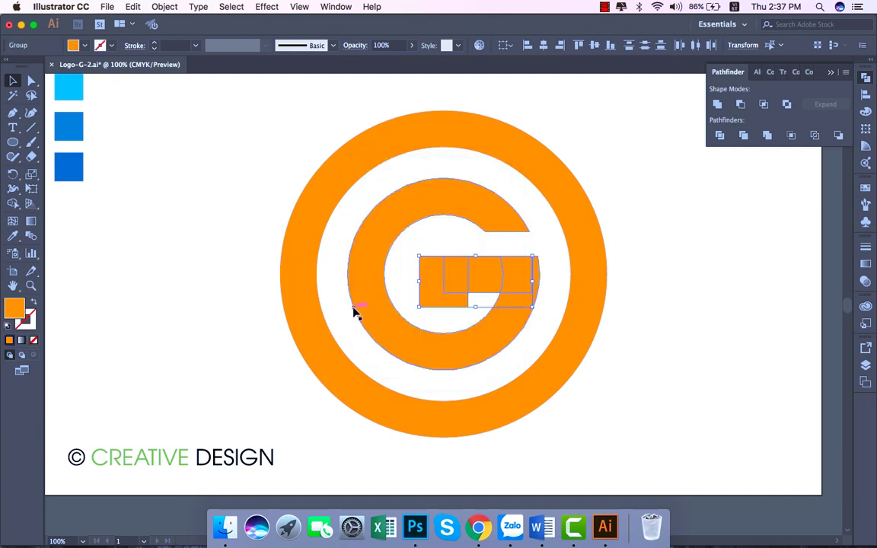
{"action": "left_click", "coordinate": [505, 329], "text": "shift"}
{"action": "key", "text": "shift+m"}
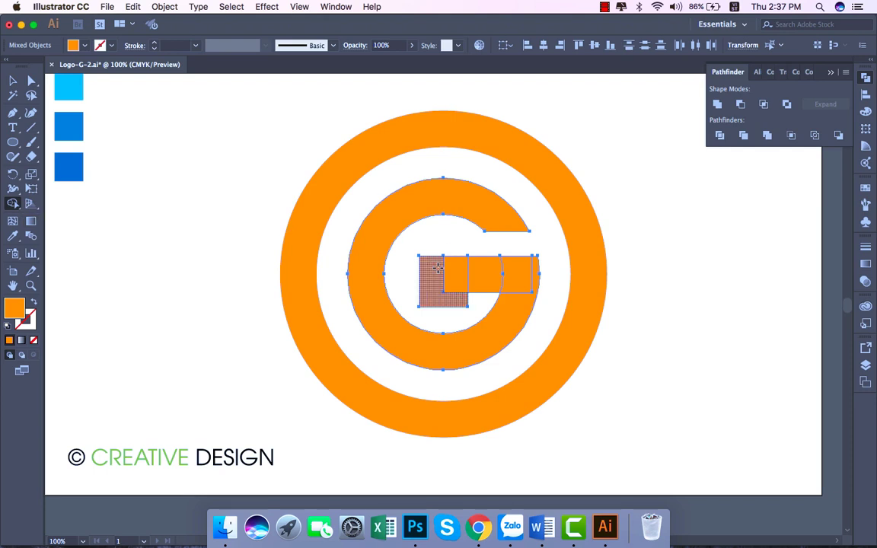
{"action": "left_click", "coordinate": [437, 269]}
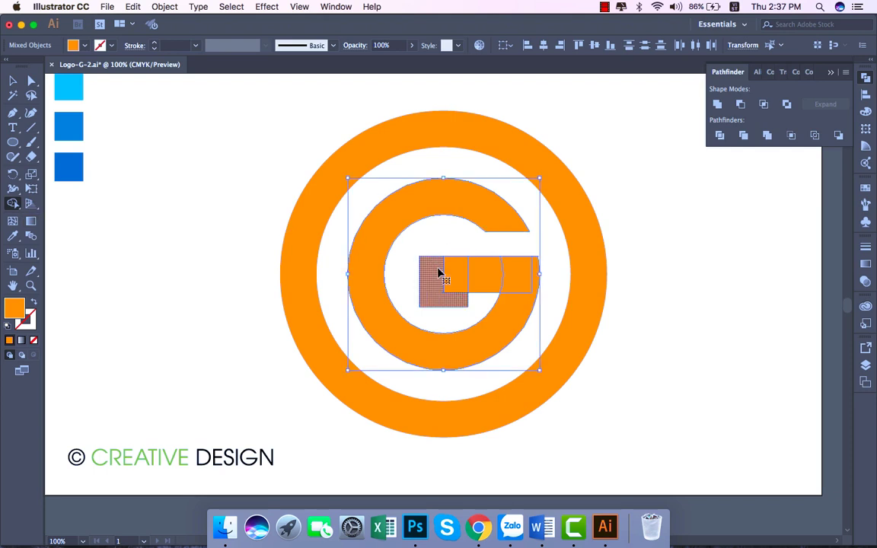
{"action": "left_click", "coordinate": [438, 270]}
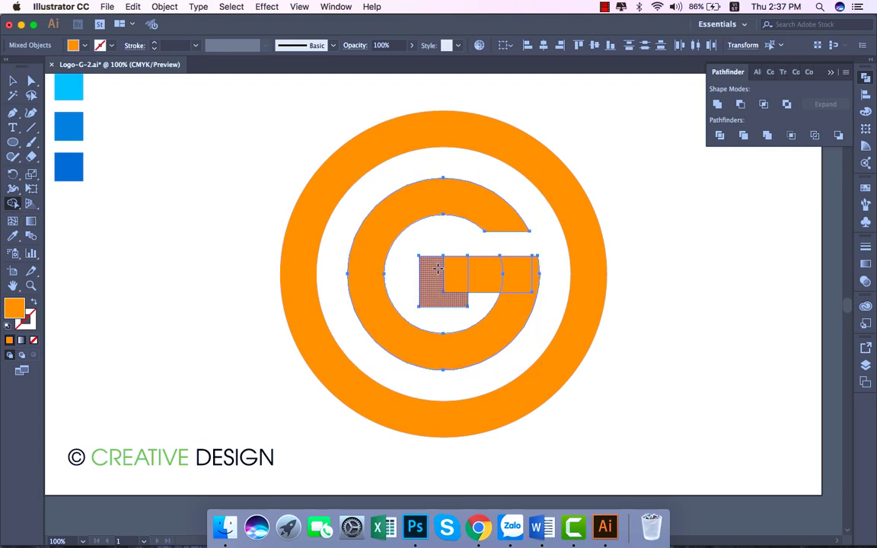
{"action": "left_click_drag", "start_coordinate": [438, 271], "coordinate": [535, 275]}
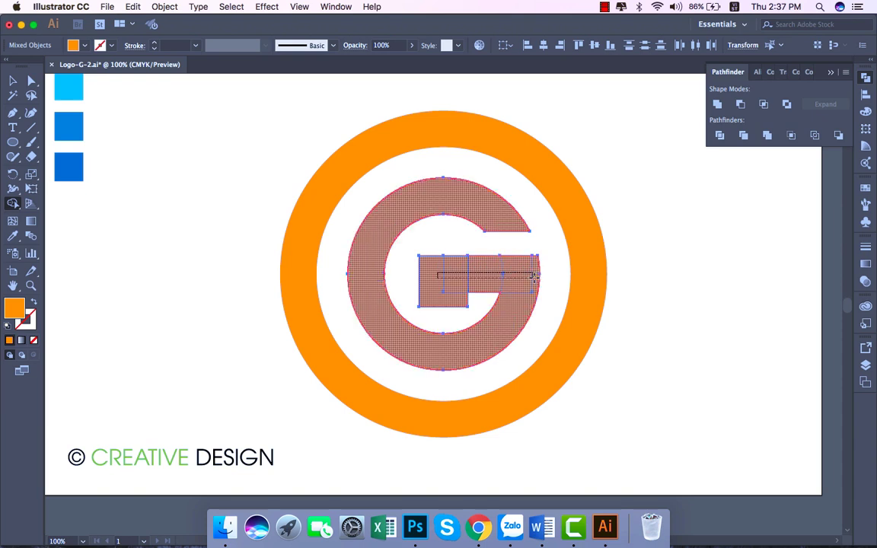
{"action": "key", "text": "v"}
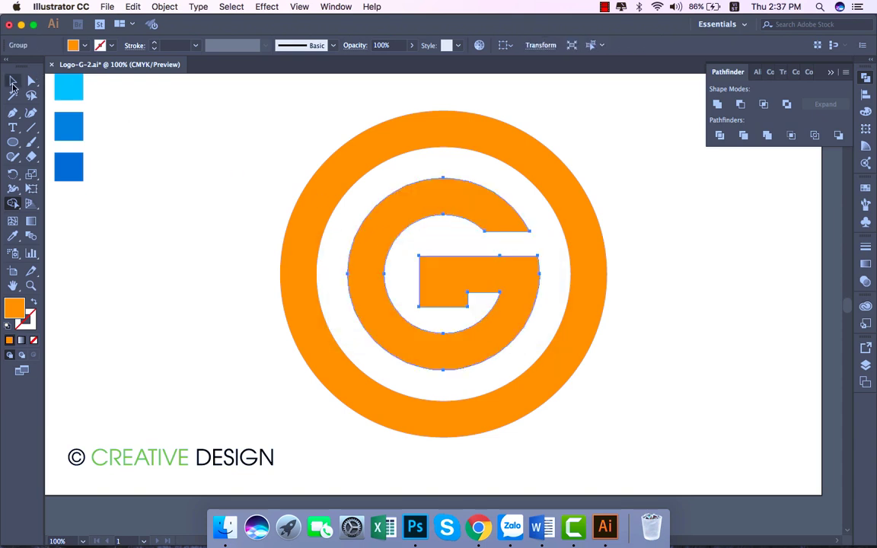
{"action": "left_click", "coordinate": [214, 204]}
{"action": "key", "text": "ctrl+plus"}
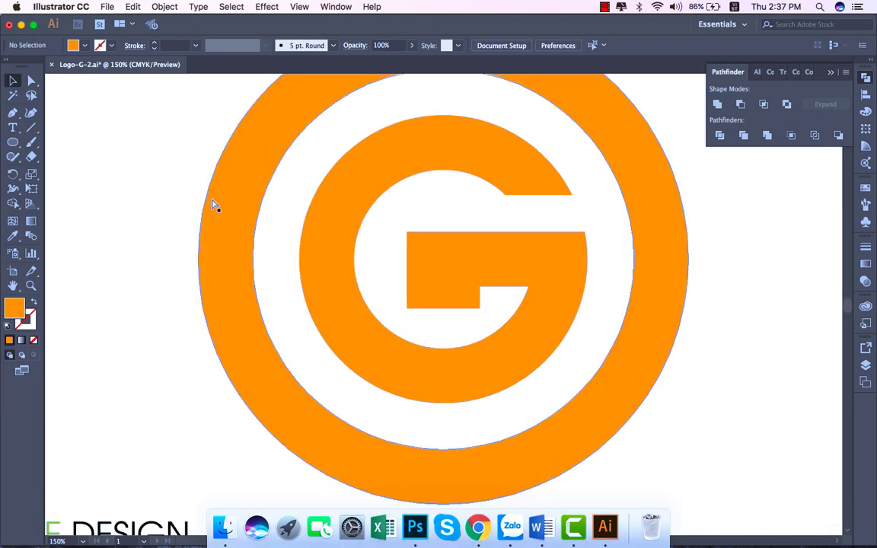
{"action": "key", "text": "ctrl+minus"}
{"action": "key", "text": "ctrl+minus"}
{"action": "key", "text": "ctrl+minus"}
{"action": "key", "text": "ctrl+plus"}
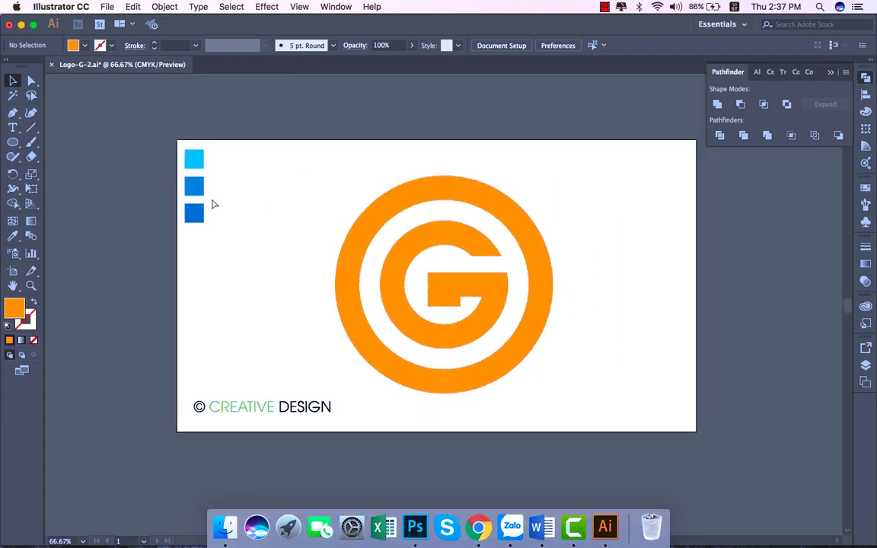
{"action": "key", "text": "ctrl+plus"}
{"action": "key", "text": "ctrl+plus"}
{"action": "key", "text": "ctrl+plus"}
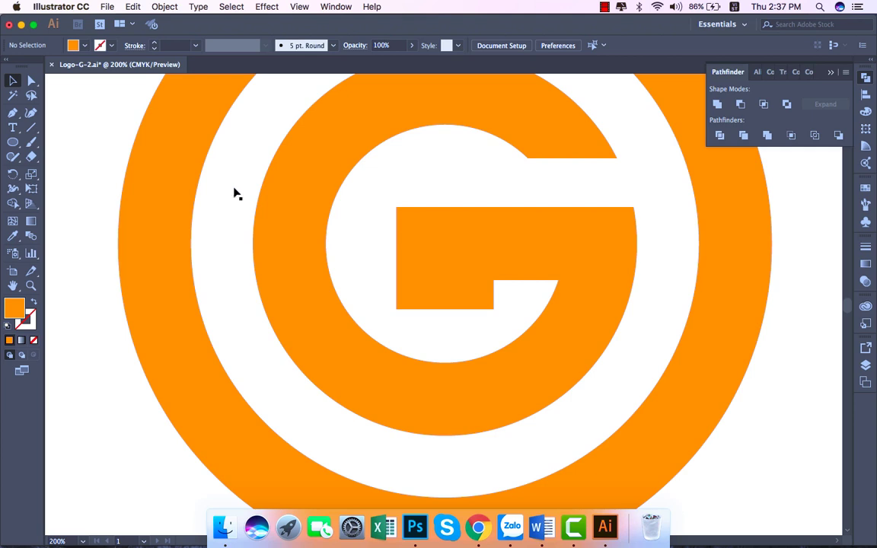
{"action": "left_click", "coordinate": [531, 146]}
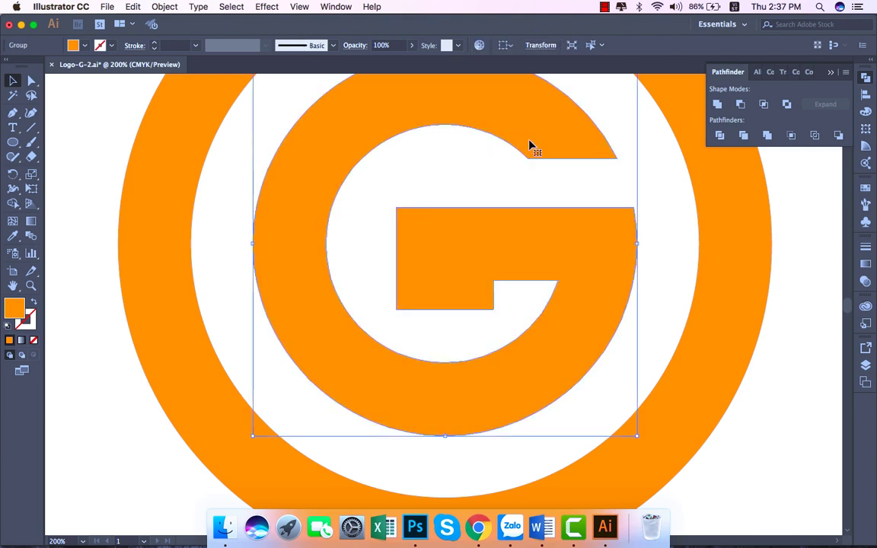
{"action": "left_click", "coordinate": [371, 206]}
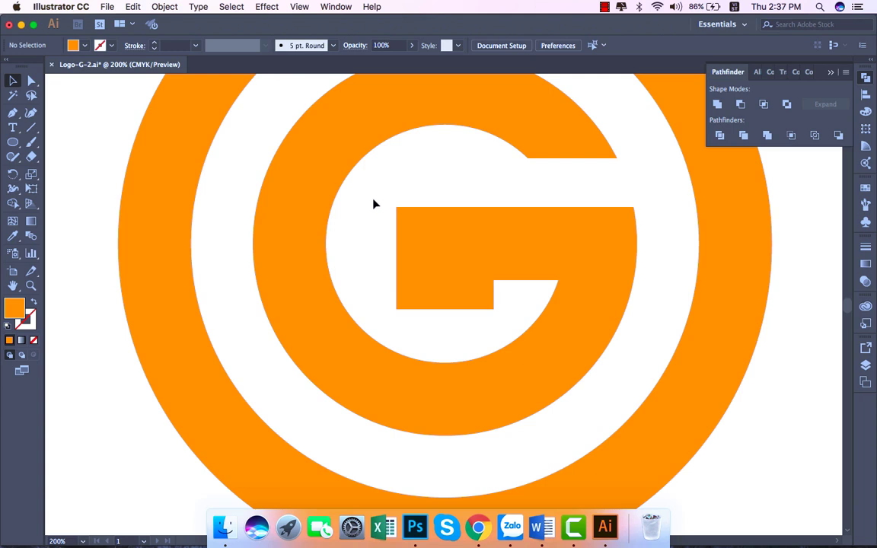
Draw a magenta line from the crossbar's lower-left corner at 45° to just past the G's tip.
{"action": "left_click", "coordinate": [32, 128]}
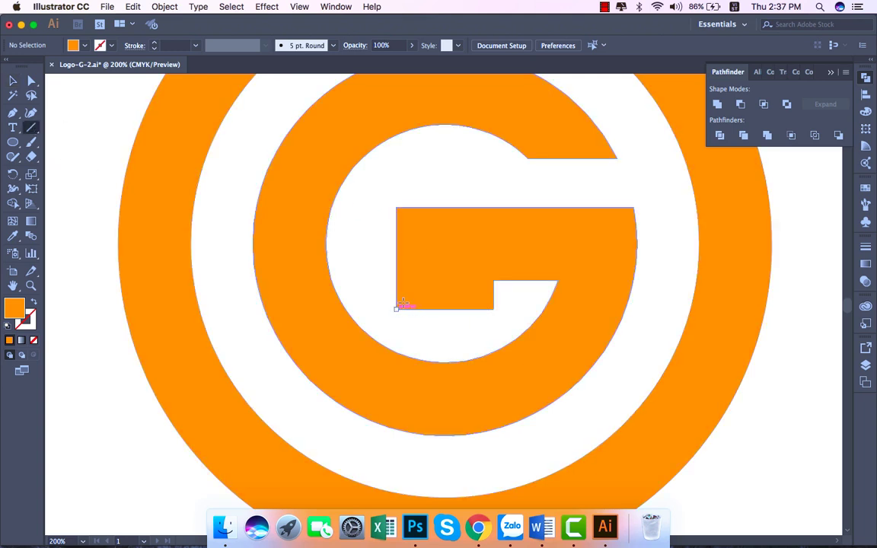
{"action": "mouse_move", "coordinate": [396, 308]}
{"action": "left_mouse_down"}
{"action": "mouse_move", "coordinate": [594, 86]}
{"action": "mouse_move", "coordinate": [527, 449]}
{"action": "left_mouse_up"}
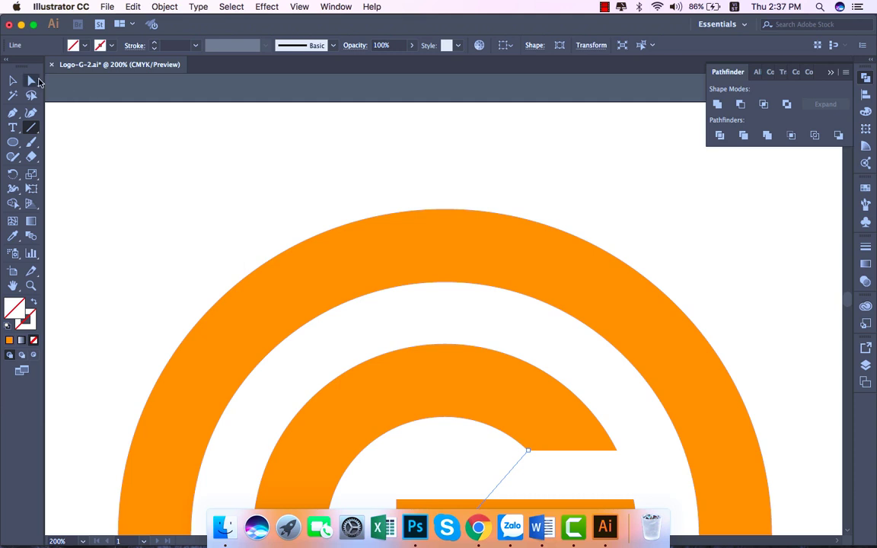
{"action": "left_click", "coordinate": [13, 81]}
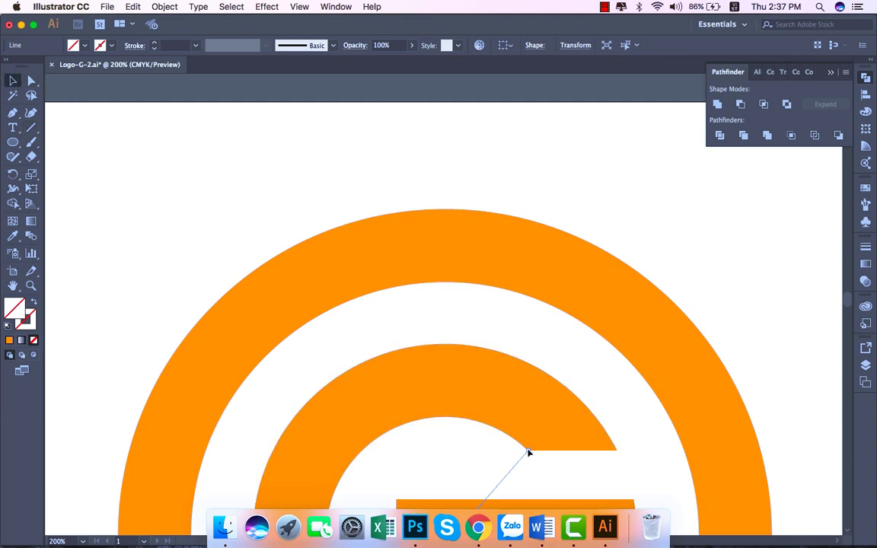
{"action": "left_click_drag", "start_coordinate": [528, 453], "coordinate": [614, 383]}
{"action": "key", "text": "cmd+z"}
{"action": "left_click_drag", "start_coordinate": [528, 453], "coordinate": [572, 401]}
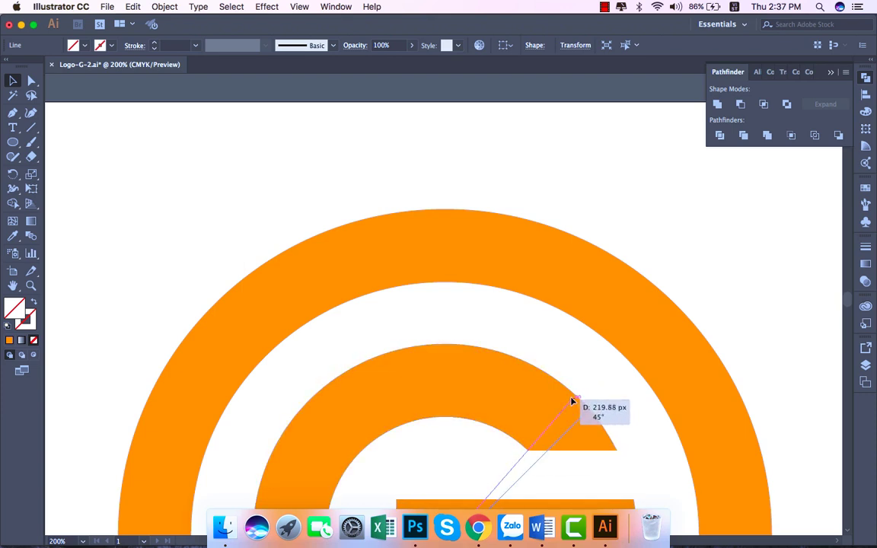
{"action": "left_click_drag", "start_coordinate": [572, 401], "coordinate": [586, 383]}
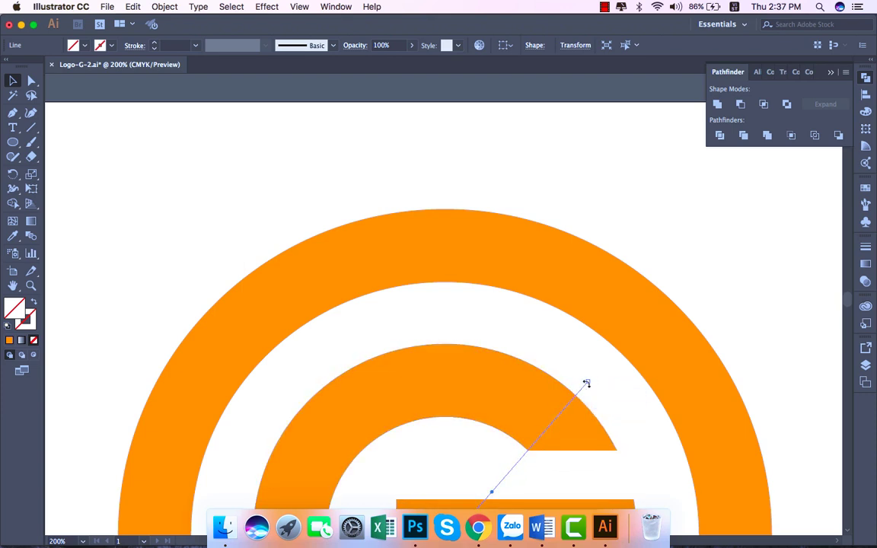
{"action": "key", "text": "super+minus"}
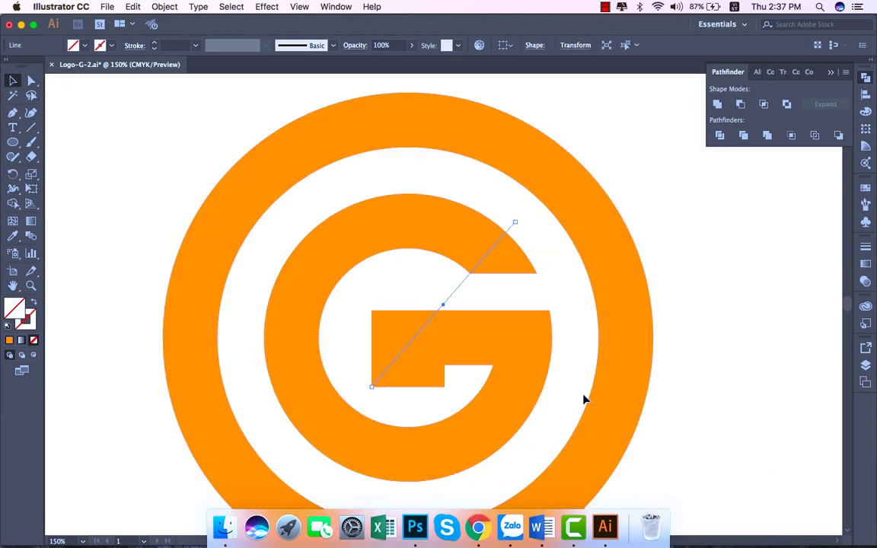
{"action": "left_click", "coordinate": [97, 45]}
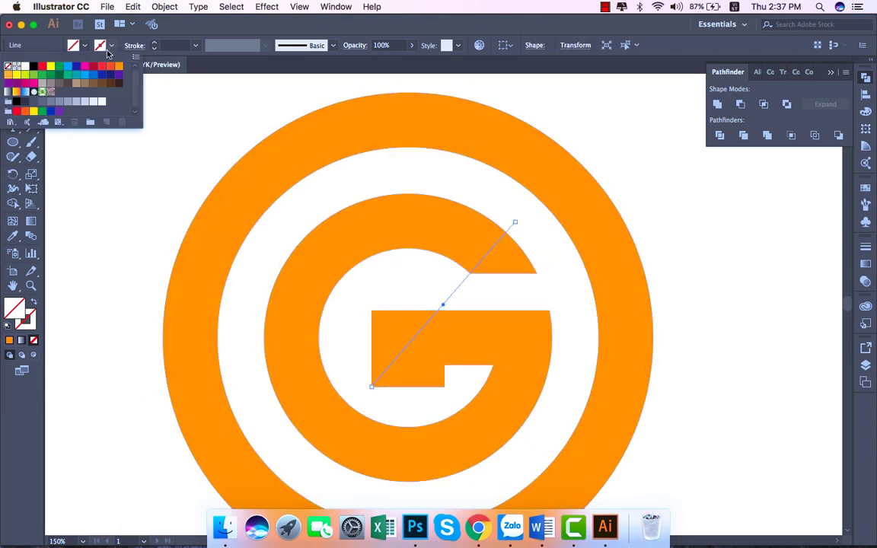
{"action": "left_click", "coordinate": [86, 69]}
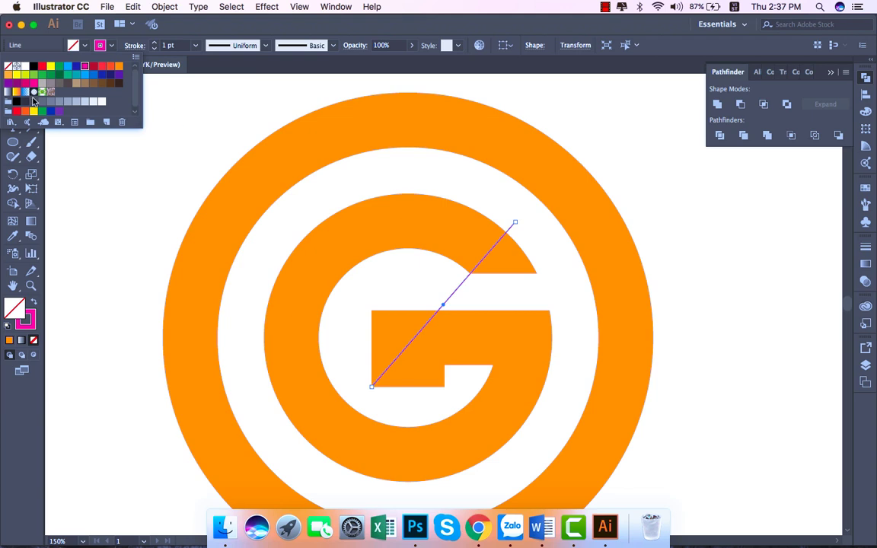
{"action": "left_click", "coordinate": [96, 130]}
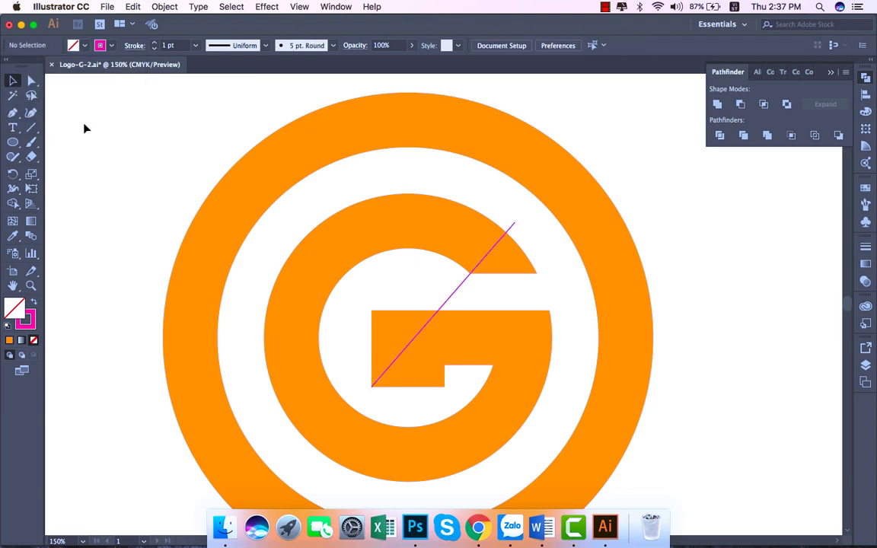
Select only the magenta diagonal line and copy it.
{"action": "key", "text": "super+equal"}
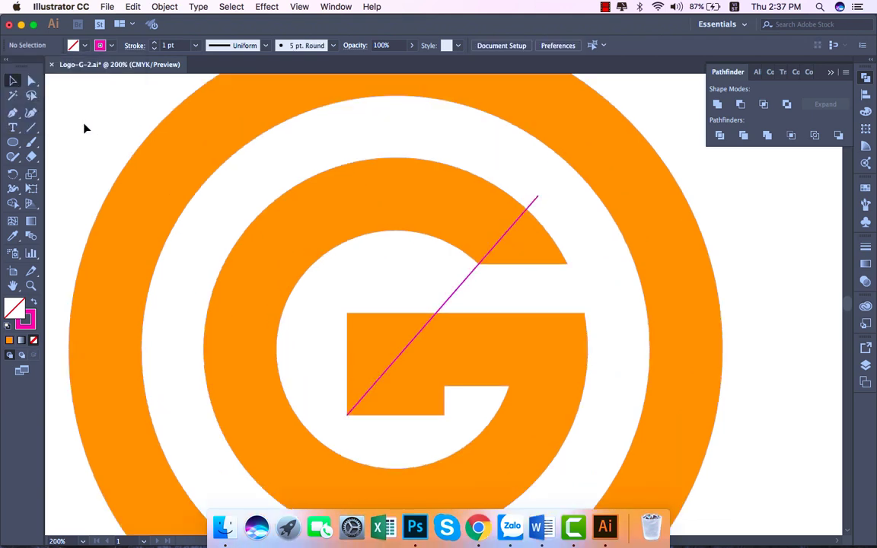
{"action": "left_click", "coordinate": [461, 290]}
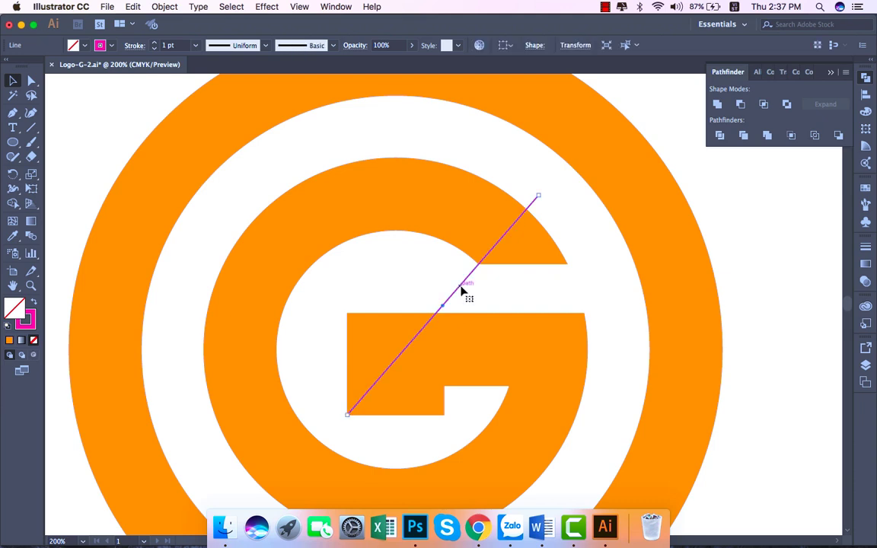
{"action": "left_click", "coordinate": [509, 254], "text": "shift"}
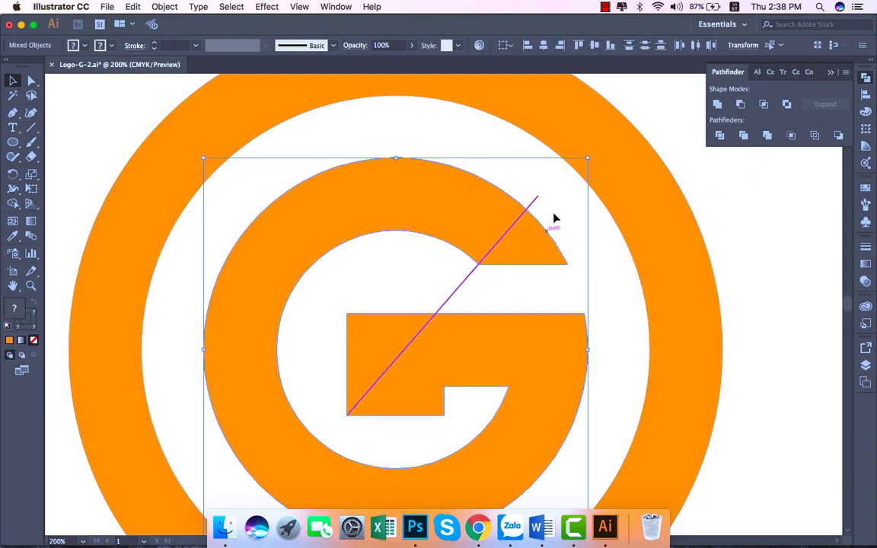
{"action": "left_click", "coordinate": [744, 231]}
{"action": "left_click", "coordinate": [466, 282]}
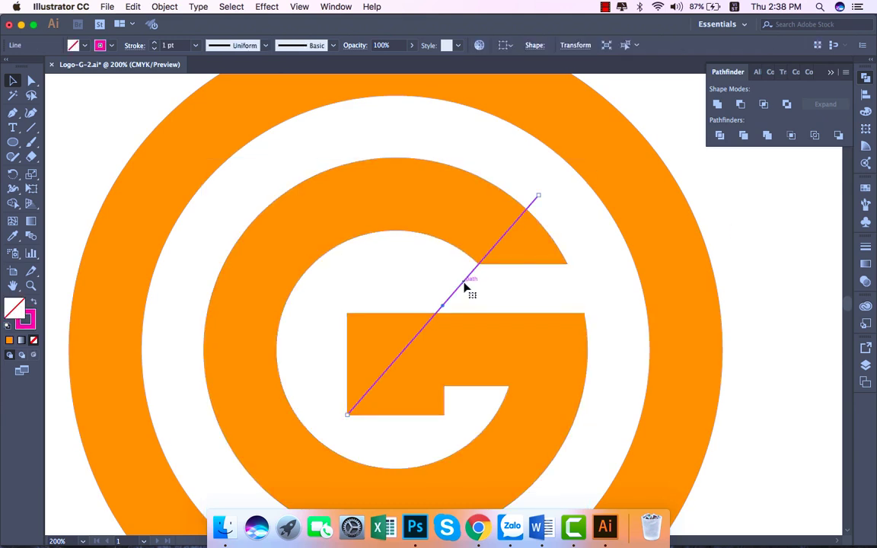
{"action": "left_click", "coordinate": [132, 7]}
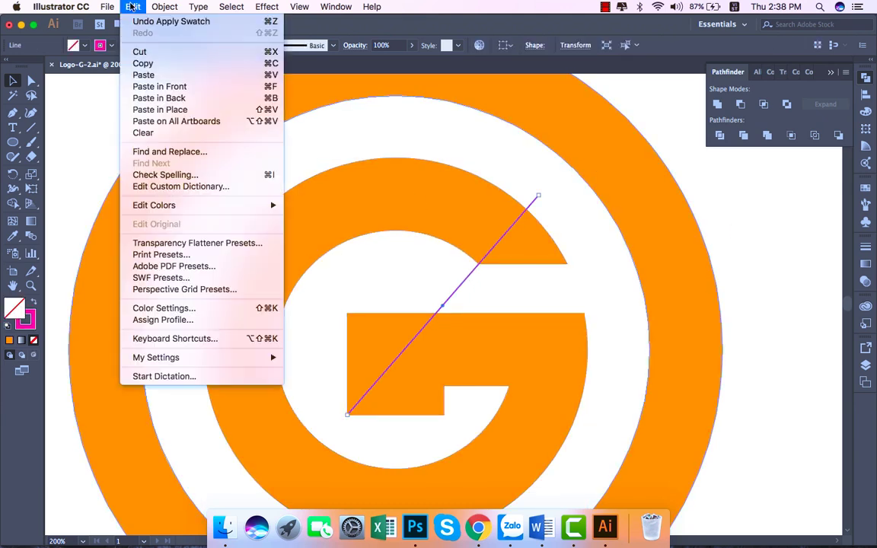
{"action": "left_click", "coordinate": [142, 63]}
Paste the copy in front and shift it about 32 px down-right, parallel to the original.
{"action": "left_click", "coordinate": [132, 6]}
{"action": "left_click", "coordinate": [152, 86]}
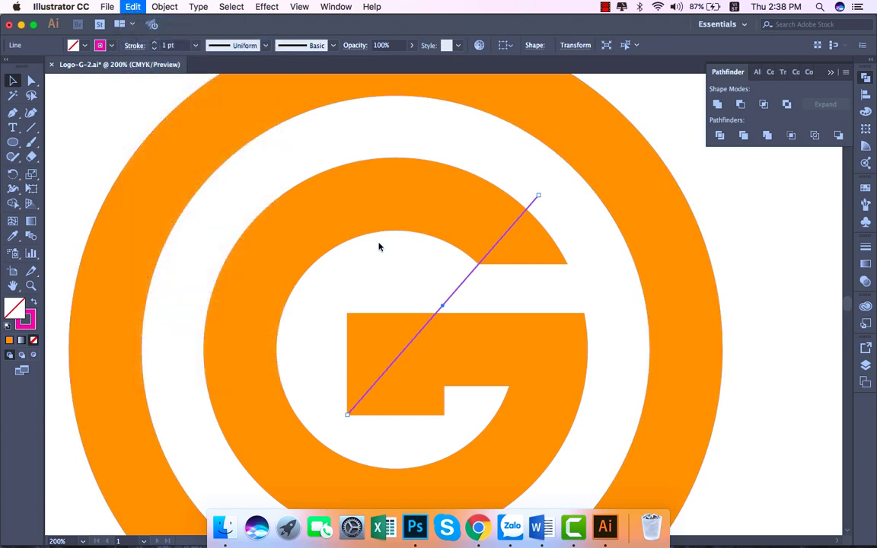
{"action": "left_click_drag", "start_coordinate": [445, 302], "coordinate": [492, 353]}
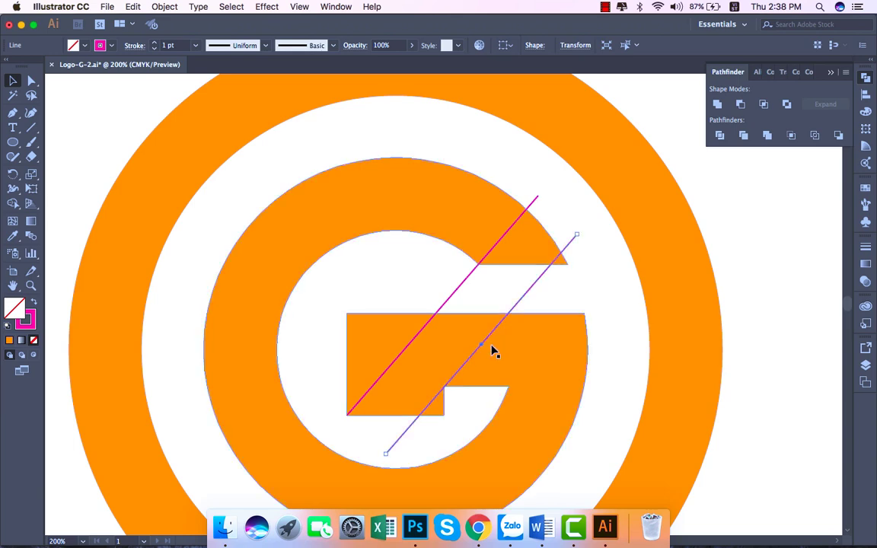
{"action": "key", "text": "super+equal"}
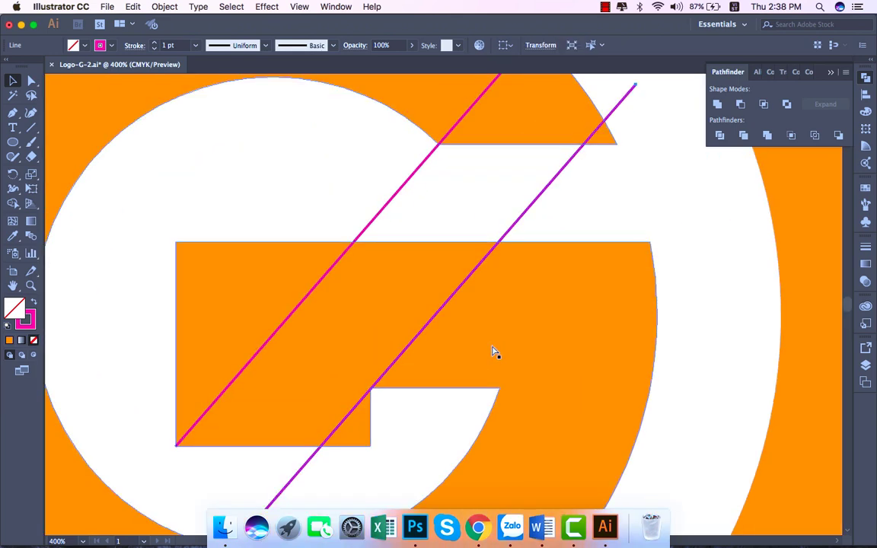
{"action": "key", "text": "super+equal"}
{"action": "scroll", "coordinate": [498, 274], "scroll_direction": "down", "scroll_amount": 3}
{"action": "scroll", "coordinate": [411, 221], "scroll_direction": "down", "scroll_amount": 3}
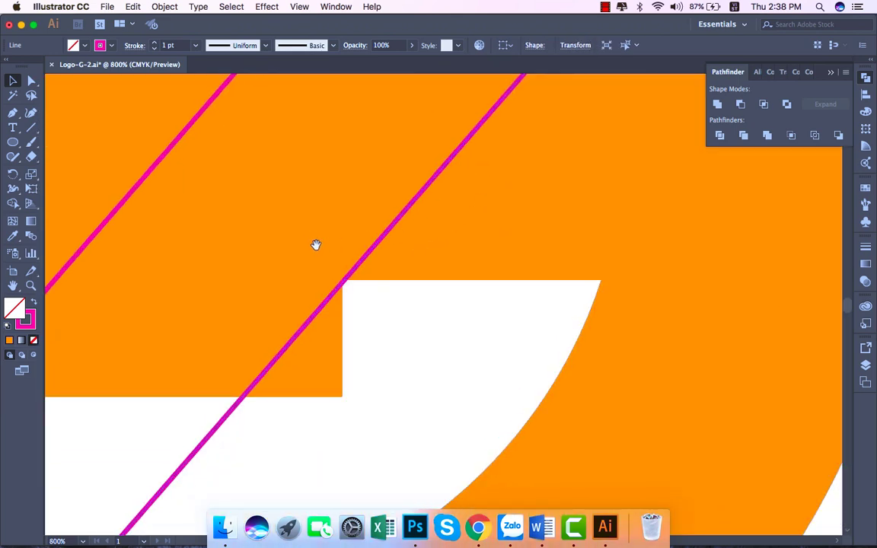
Move the crossbar's top-left anchor about 73 px right onto the first magenta line.
{"action": "left_click", "coordinate": [31, 80]}
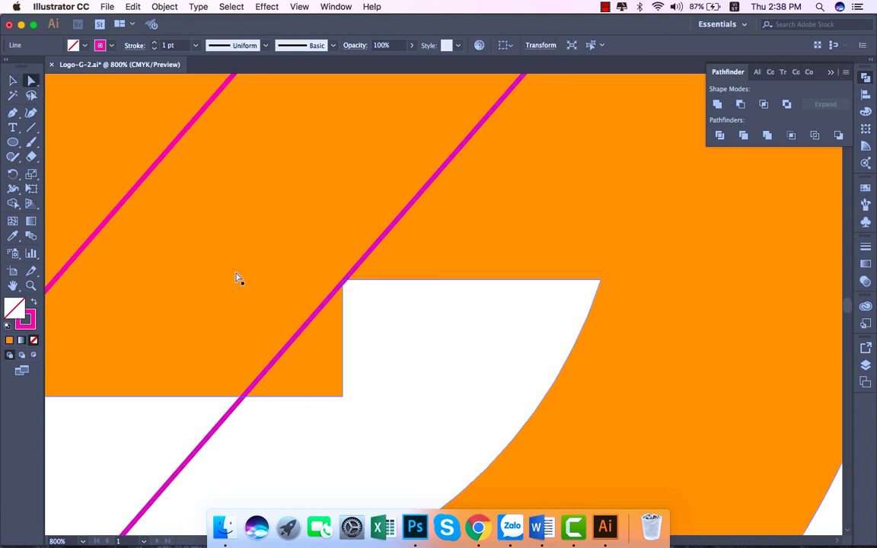
{"action": "left_click_drag", "start_coordinate": [343, 396], "coordinate": [245, 403]}
{"action": "scroll", "coordinate": [297, 424], "scroll_direction": "down", "scroll_amount": 5}
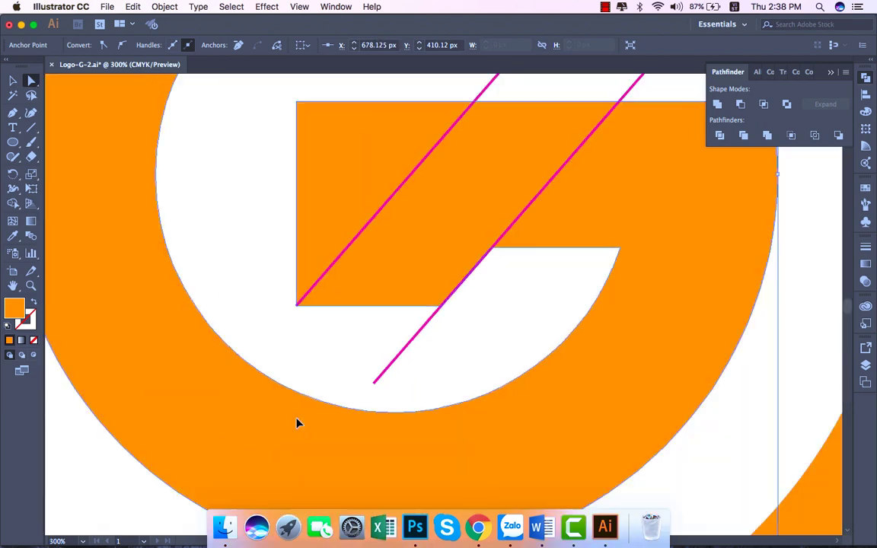
{"action": "scroll", "coordinate": [297, 424], "scroll_direction": "up", "scroll_amount": 3}
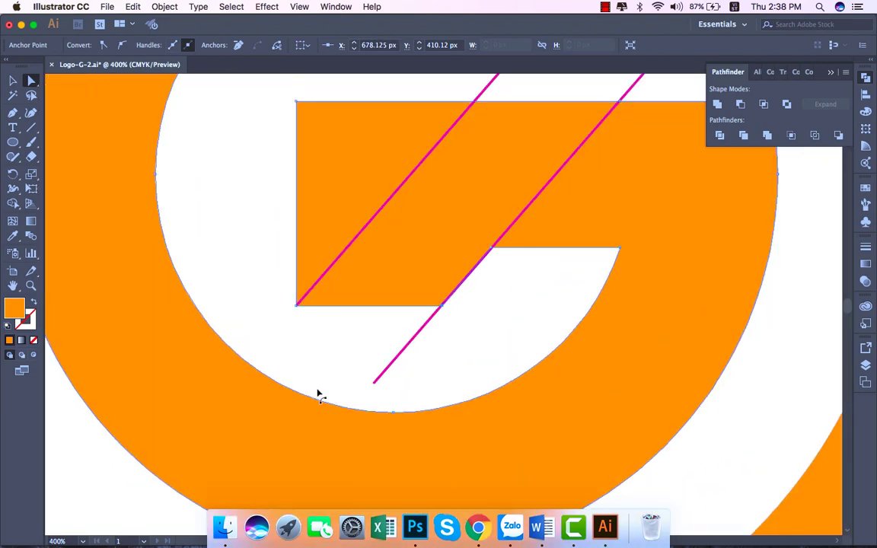
{"action": "scroll", "coordinate": [354, 189], "scroll_direction": "up", "scroll_amount": 3}
{"action": "scroll", "coordinate": [354, 280], "scroll_direction": "up", "scroll_amount": 3}
{"action": "scroll", "coordinate": [354, 280], "scroll_direction": "right", "scroll_amount": 3}
{"action": "scroll", "coordinate": [263, 320], "scroll_direction": "up", "scroll_amount": 1}
{"action": "scroll", "coordinate": [263, 320], "scroll_direction": "right", "scroll_amount": 1}
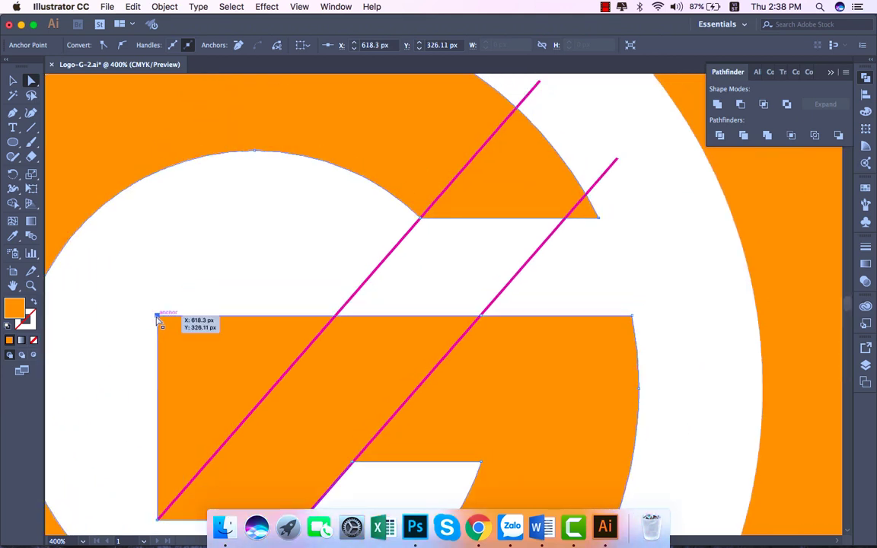
{"action": "left_click_drag", "start_coordinate": [158, 319], "coordinate": [333, 342]}
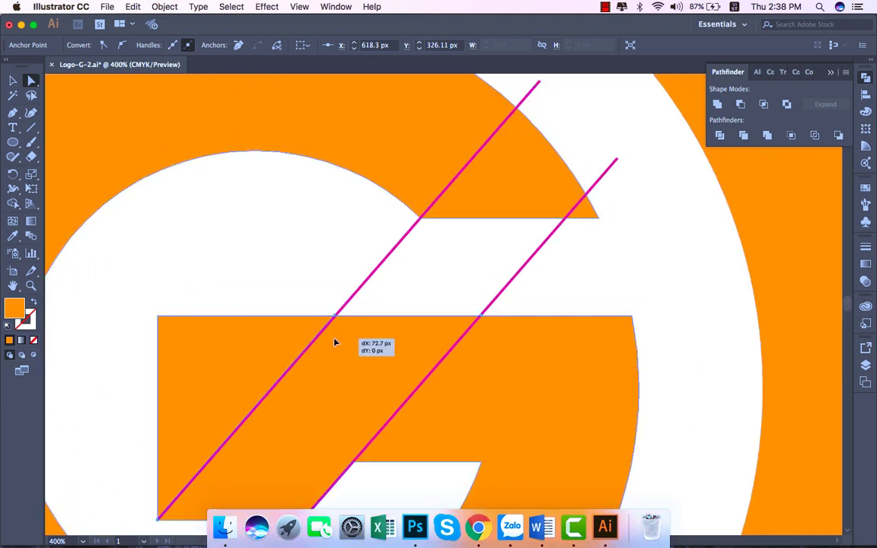
{"action": "left_click_drag", "start_coordinate": [333, 341], "coordinate": [338, 344]}
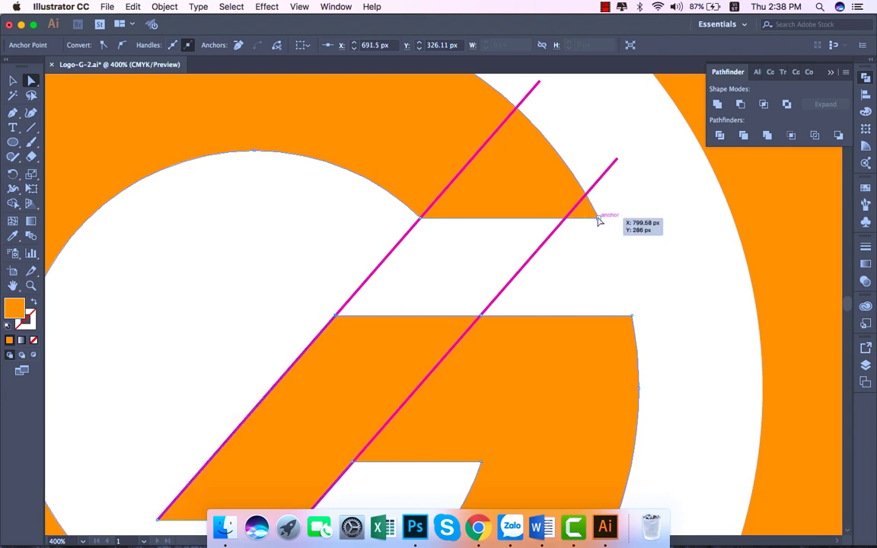
{"action": "left_click", "coordinate": [13, 80]}
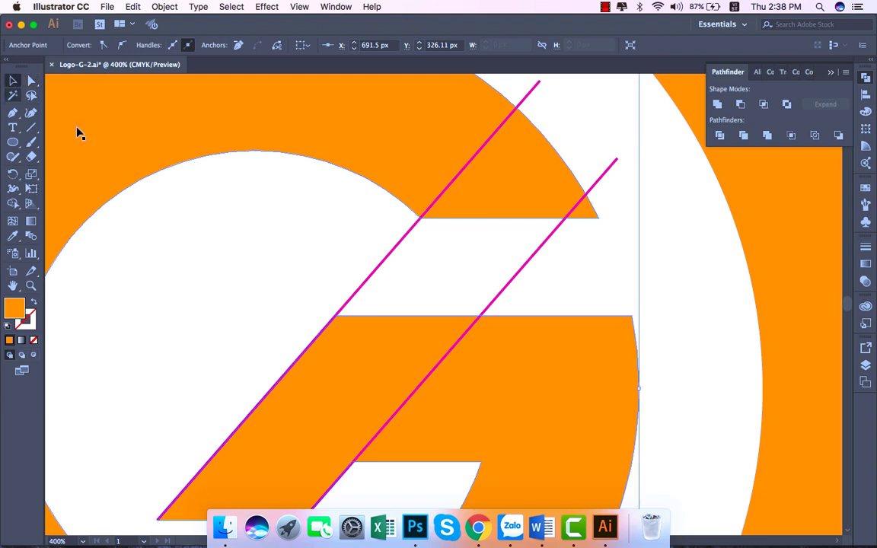
{"action": "left_click", "coordinate": [172, 195]}
{"action": "key", "text": "ctrl+minus"}
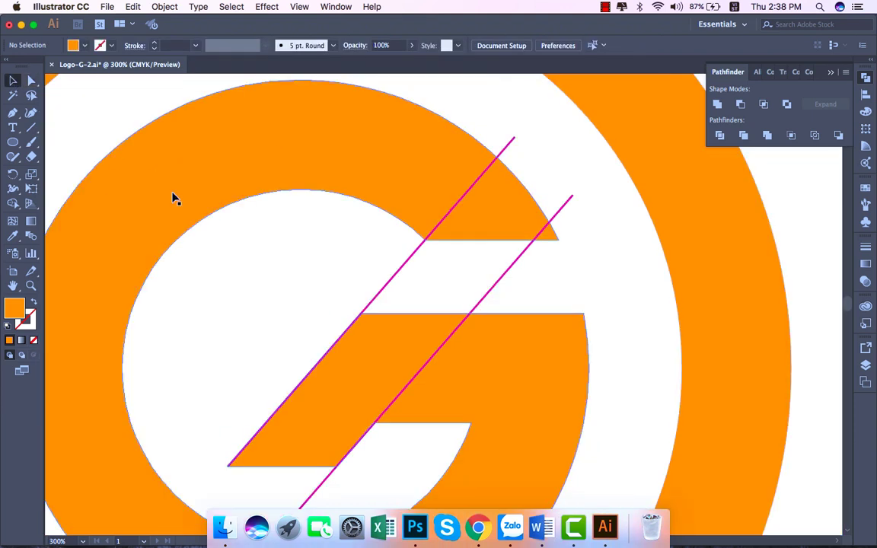
Select both magenta lines and the G, then Divide the G along the first diagonal in Pathfinder.
{"action": "left_click", "coordinate": [401, 270]}
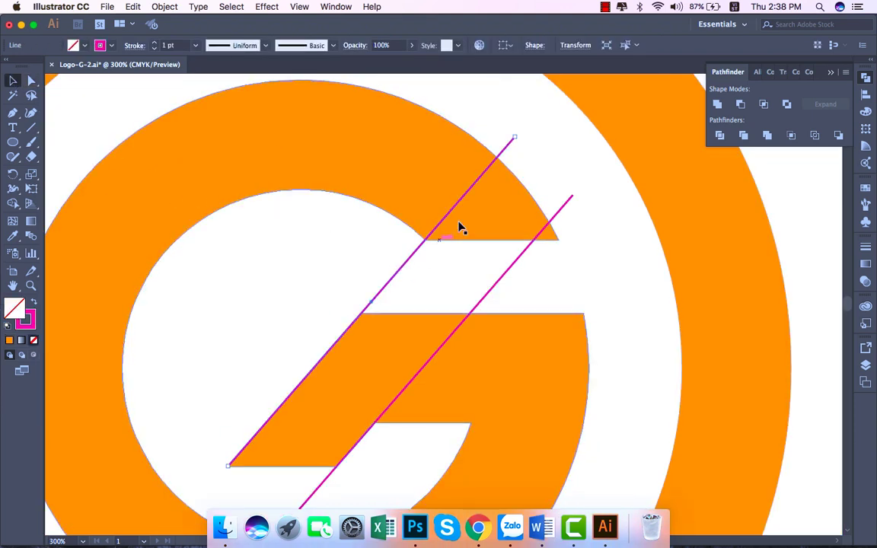
{"action": "left_click", "coordinate": [467, 225], "text": "shift"}
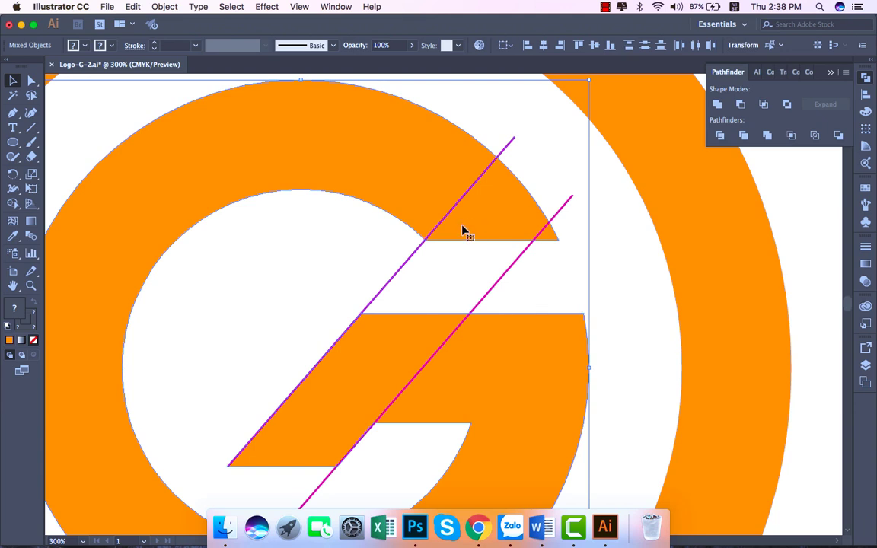
{"action": "left_click", "coordinate": [163, 6]}
{"action": "mouse_move", "coordinate": [176, 254]}
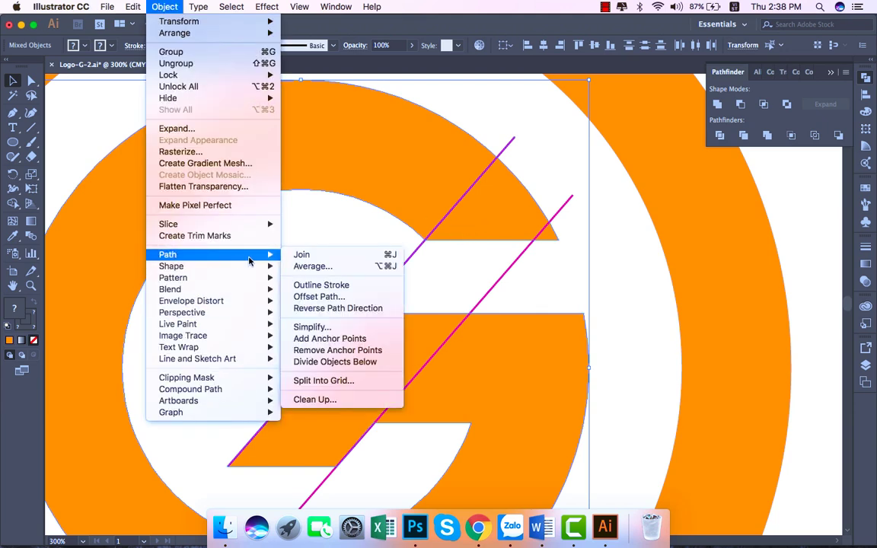
{"action": "left_click", "coordinate": [323, 361]}
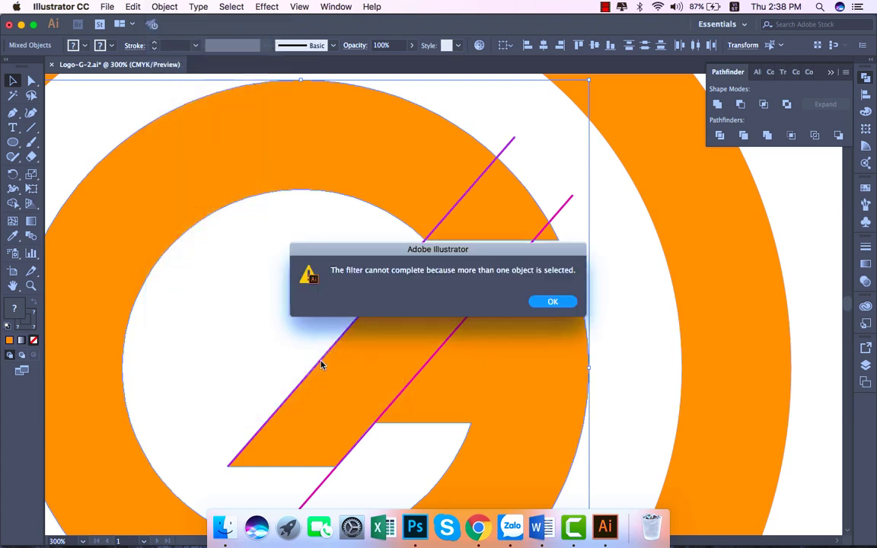
{"action": "left_click", "coordinate": [551, 302]}
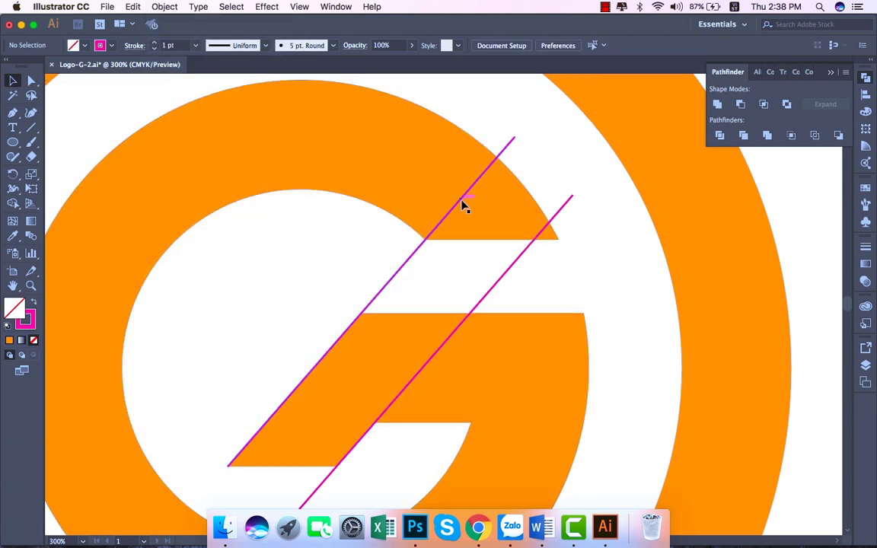
{"action": "left_click", "coordinate": [719, 138]}
Ungroup the divided G and pull the upper tip piece away from it.
{"action": "left_click", "coordinate": [613, 238]}
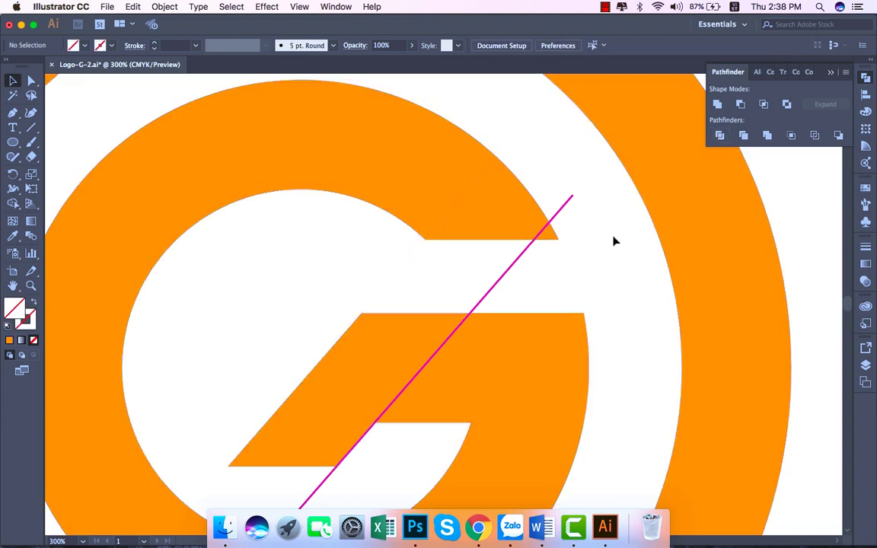
{"action": "left_click", "coordinate": [457, 219]}
{"action": "right_click", "coordinate": [457, 219]}
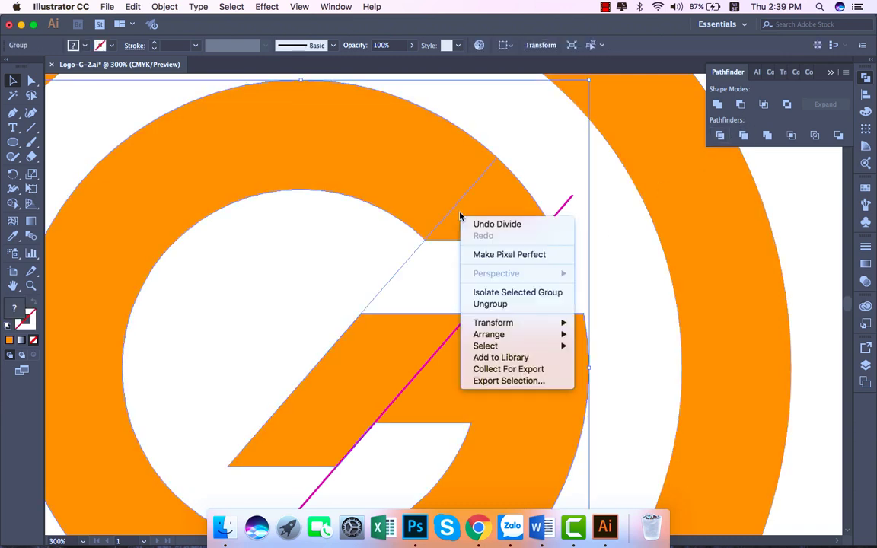
{"action": "left_click", "coordinate": [437, 289]}
{"action": "left_click_drag", "start_coordinate": [480, 228], "coordinate": [554, 242]}
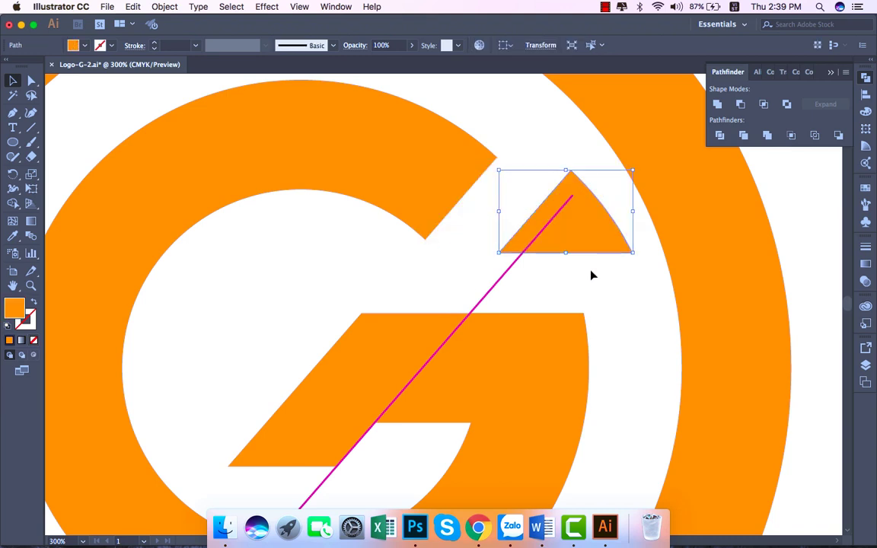
{"action": "key", "text": "a"}
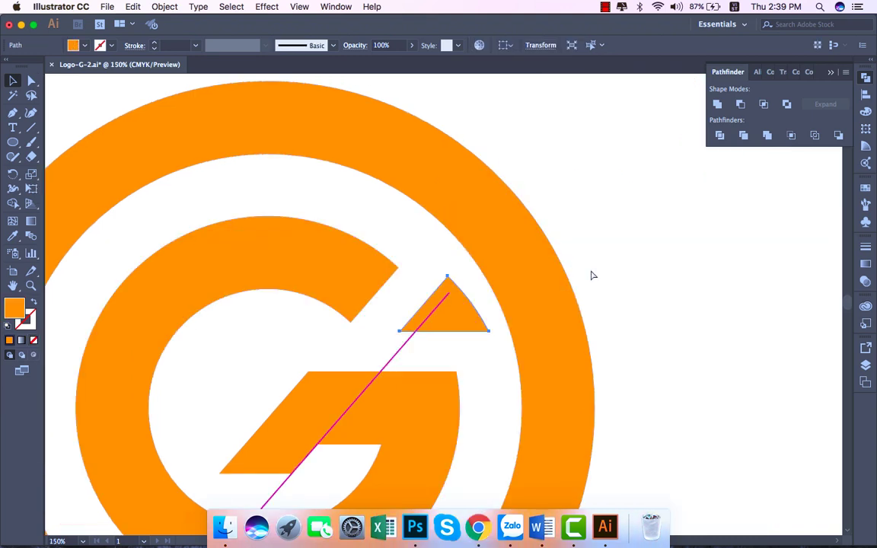
{"action": "key", "text": "ctrl+minus"}
{"action": "key", "text": "ctrl+plus"}
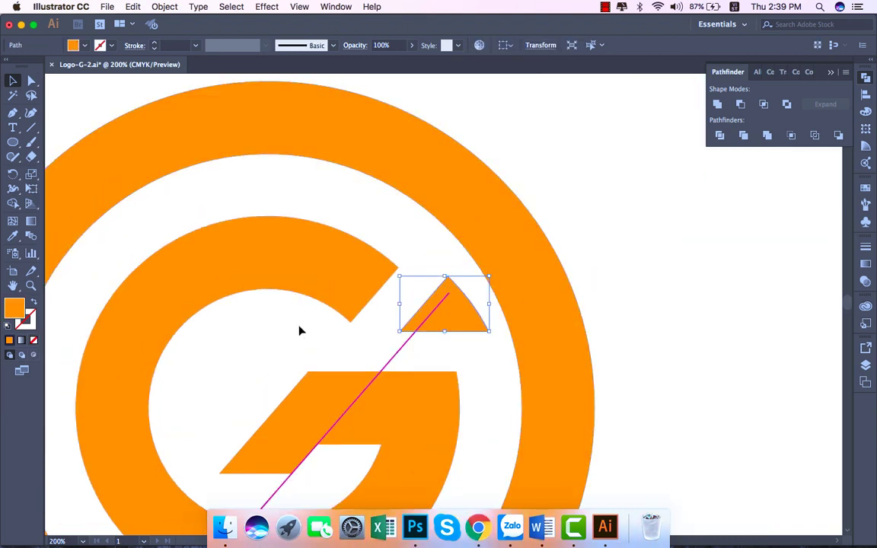
Delete the remaining magenta line and move the tip down-left, leaving a thin diagonal gap.
{"action": "left_click", "coordinate": [398, 351]}
{"action": "key", "text": "Delete"}
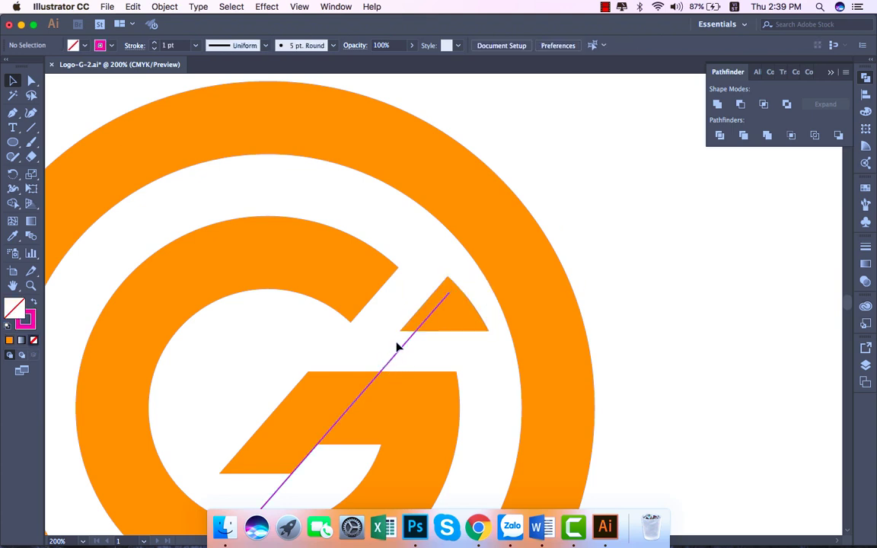
{"action": "left_click_drag", "start_coordinate": [453, 321], "coordinate": [417, 335]}
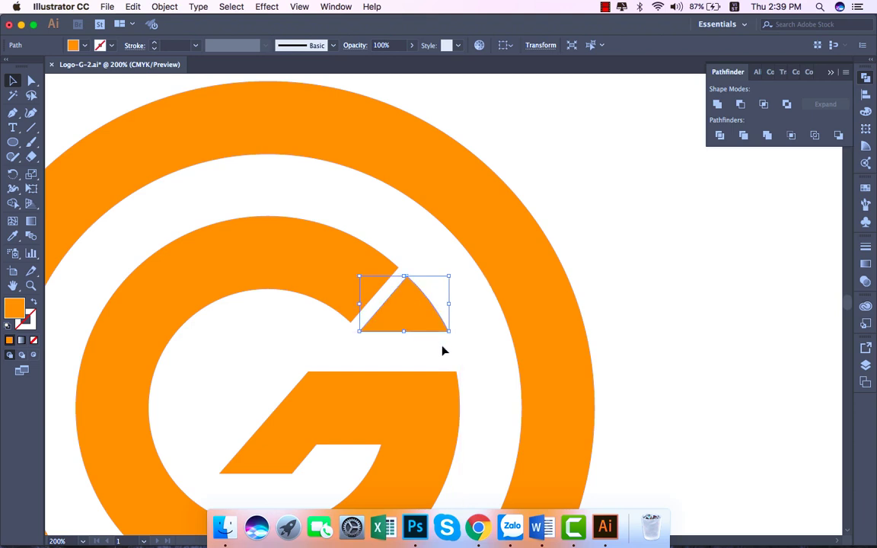
{"action": "key", "text": "a"}
{"action": "key", "text": "ctrl+0"}
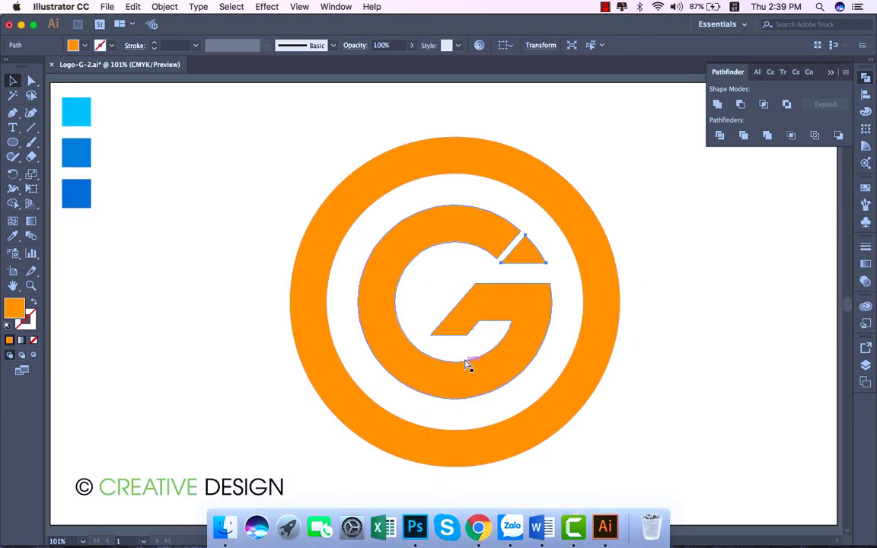
{"action": "key", "text": "v"}
{"action": "left_click", "coordinate": [274, 371]}
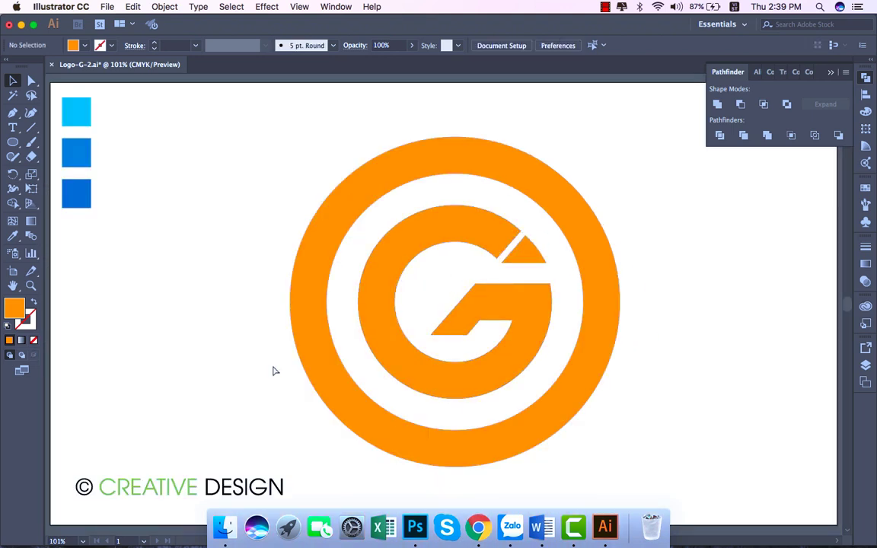
Select the detached triangular tip and zoom to 300% around it.
{"action": "key", "text": "ctrl+equal"}
{"action": "key", "text": "ctrl+equal"}
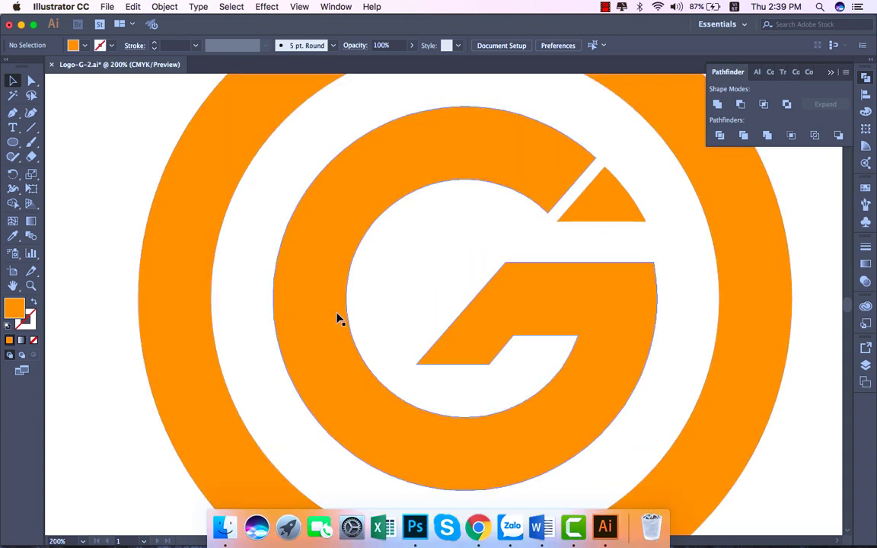
{"action": "left_click", "coordinate": [590, 219]}
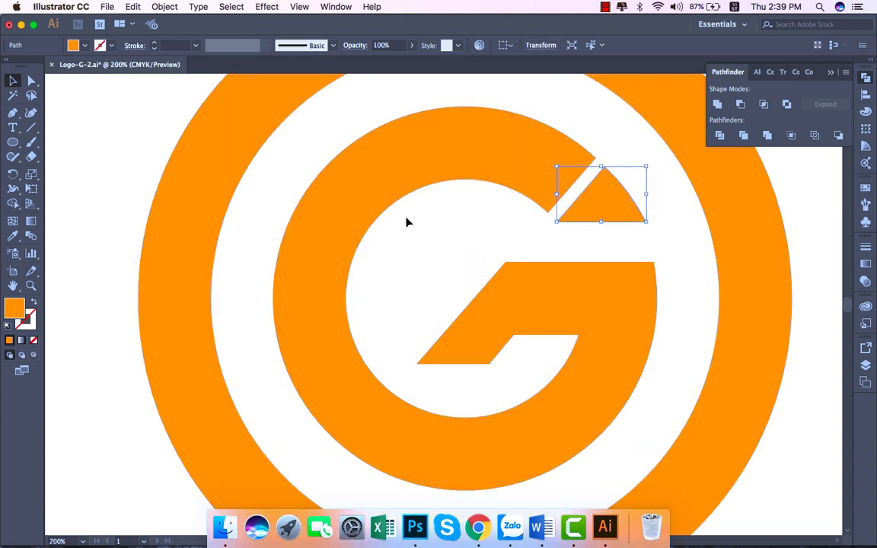
{"action": "left_click", "coordinate": [411, 225]}
{"action": "left_click", "coordinate": [598, 211]}
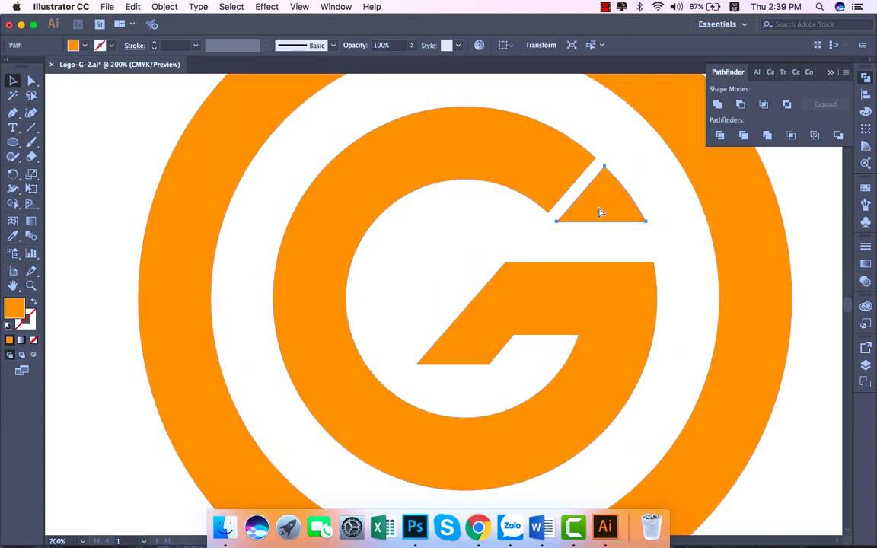
{"action": "key", "text": "ctrl+equal"}
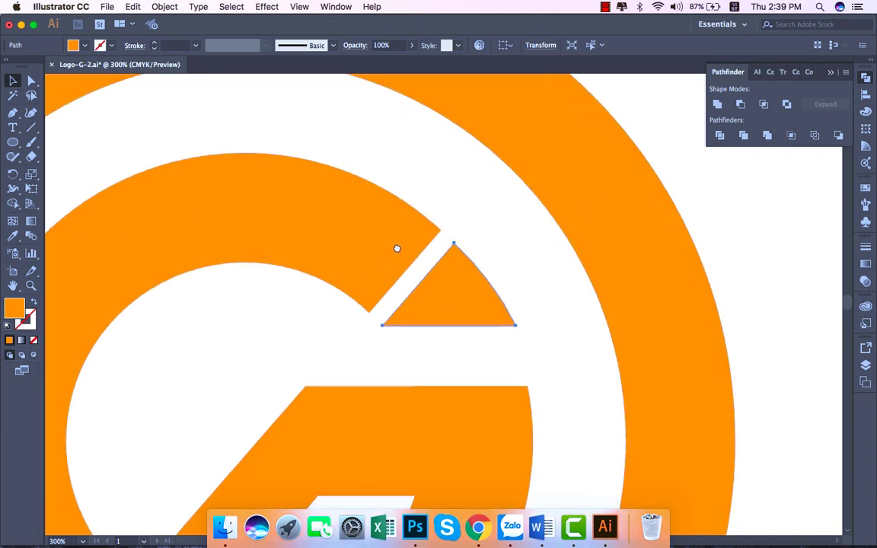
{"action": "left_click_drag", "start_coordinate": [409, 327], "coordinate": [469, 230]}
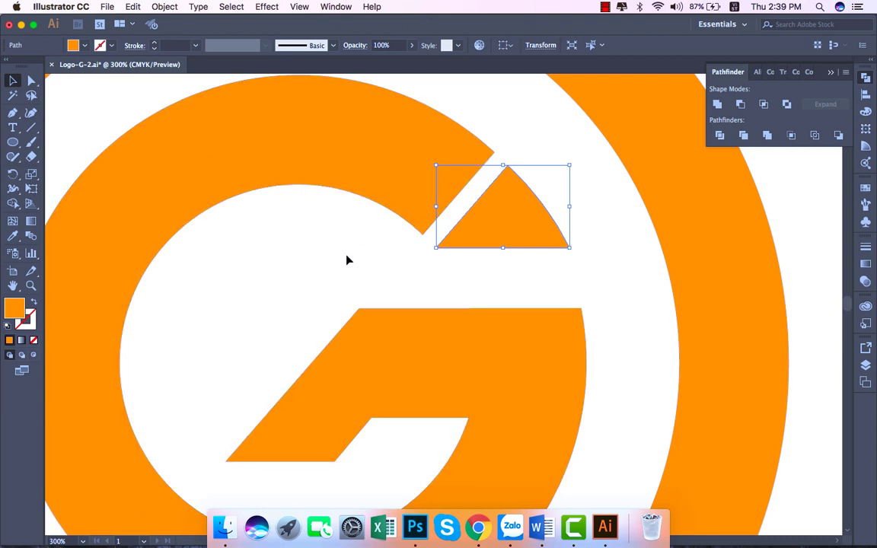
Inspect the triangle's anchor points, then fit the whole artboard in view.
{"action": "key", "text": "a"}
{"action": "key", "text": "super+minus"}
{"action": "key", "text": "super+minus"}
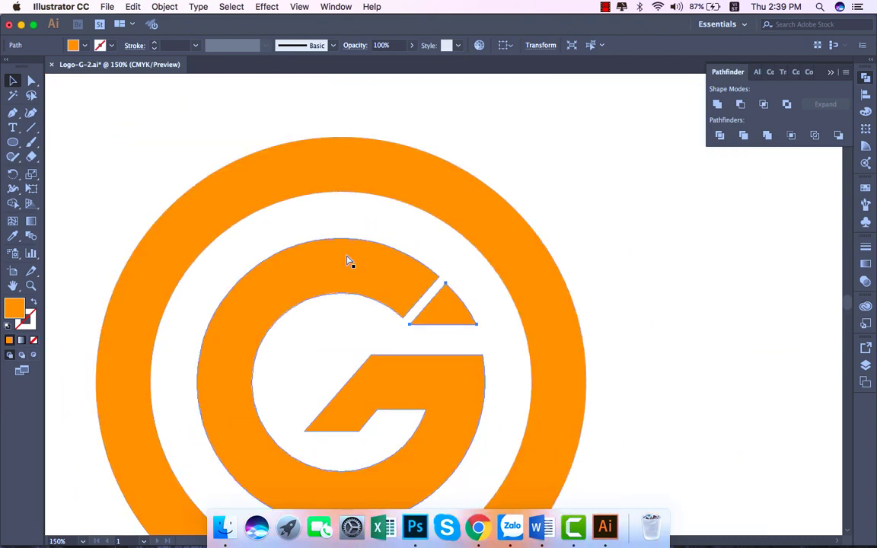
{"action": "key", "text": "super+equal"}
{"action": "key", "text": "super+equal"}
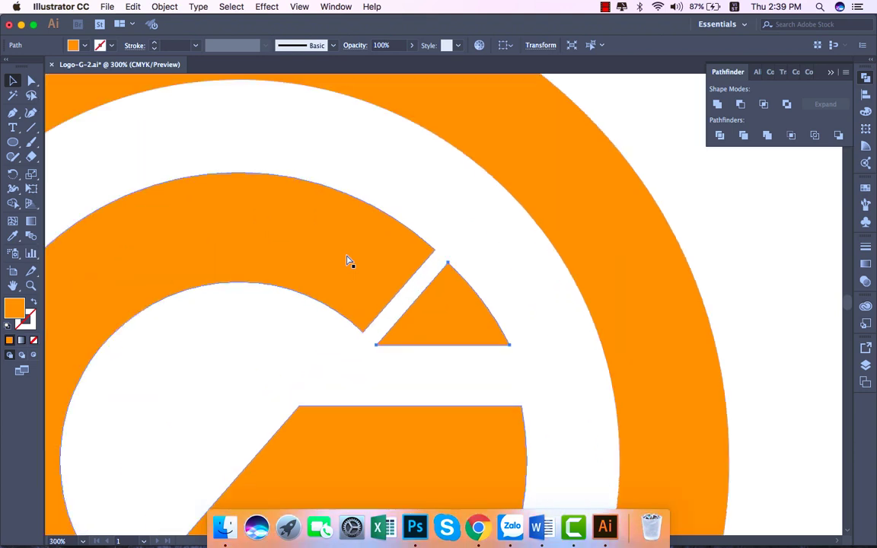
{"action": "key", "text": "super+shift+b"}
{"action": "key", "text": "super+shift+b"}
{"action": "key", "text": "super+0"}
{"action": "key", "text": "super+shift+b"}
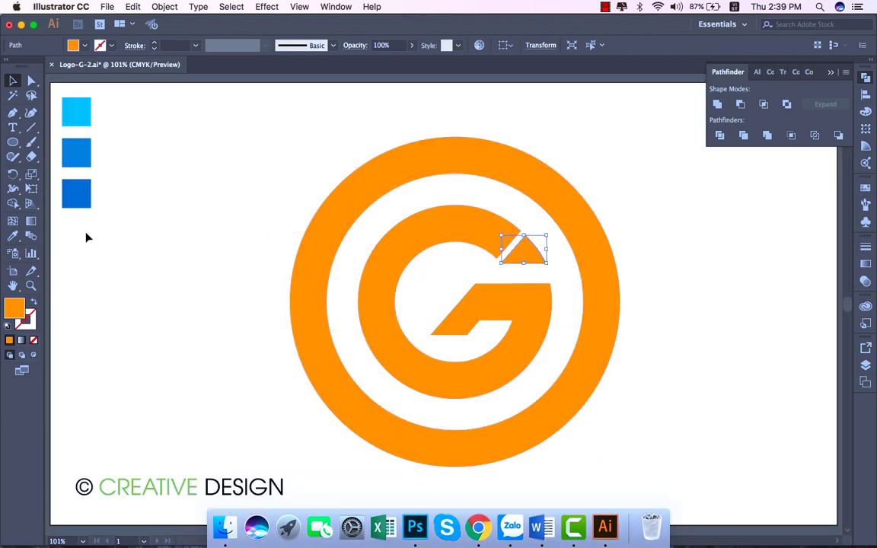
Set up the Ellipse tool with a red stroke and no fill.
{"action": "key", "text": "super+shift+a"}
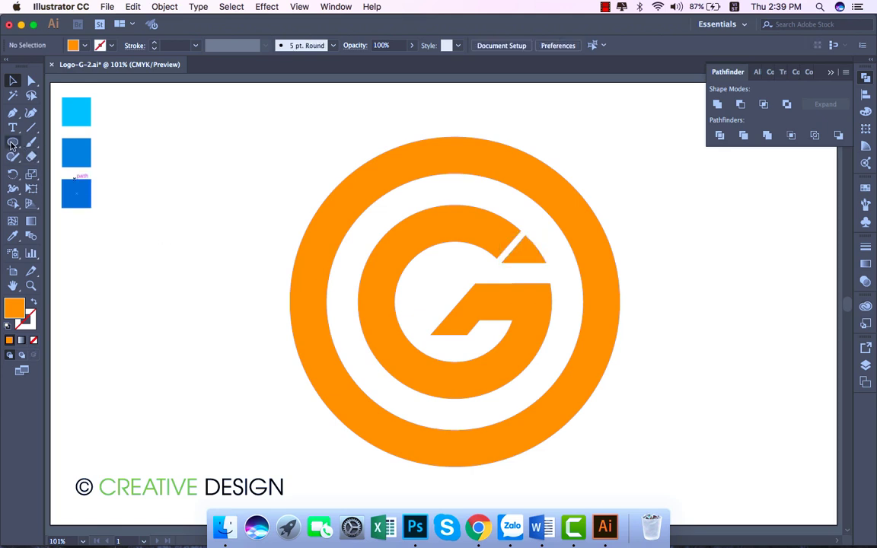
{"action": "left_click", "coordinate": [12, 142]}
{"action": "left_click", "coordinate": [84, 45]}
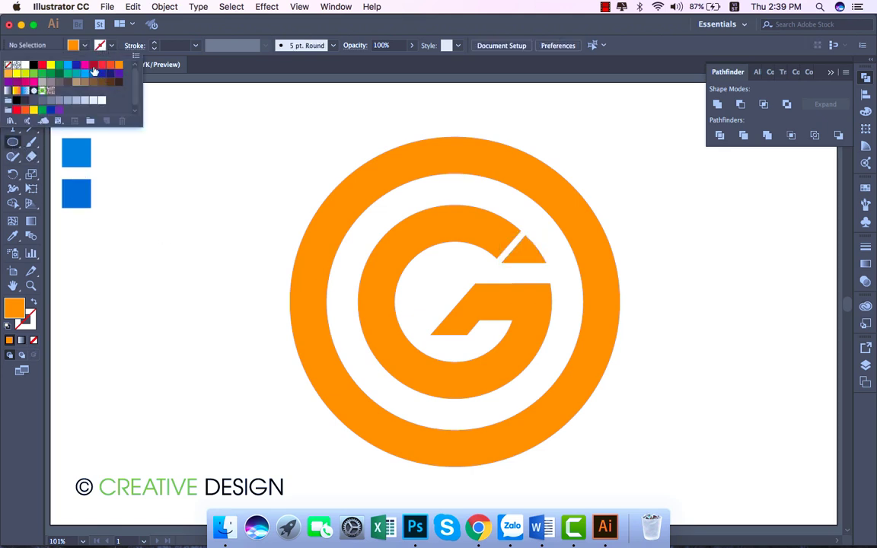
{"action": "left_click", "coordinate": [94, 71]}
{"action": "left_click", "coordinate": [75, 45]}
{"action": "left_click", "coordinate": [76, 45]}
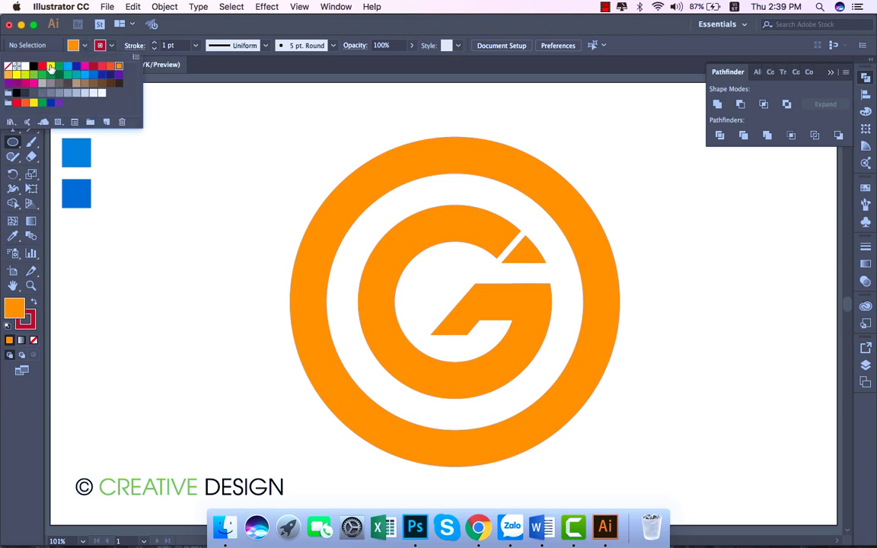
{"action": "left_click", "coordinate": [10, 67]}
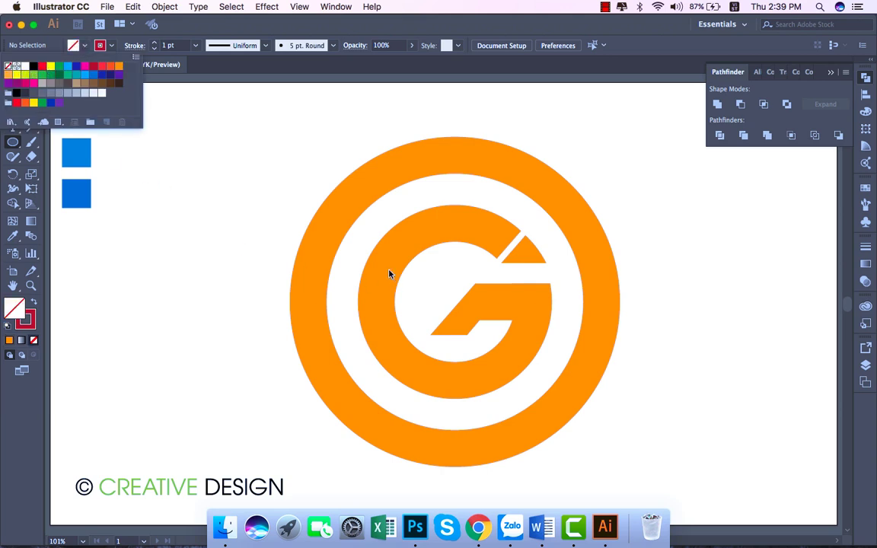
{"action": "left_click", "coordinate": [147, 271]}
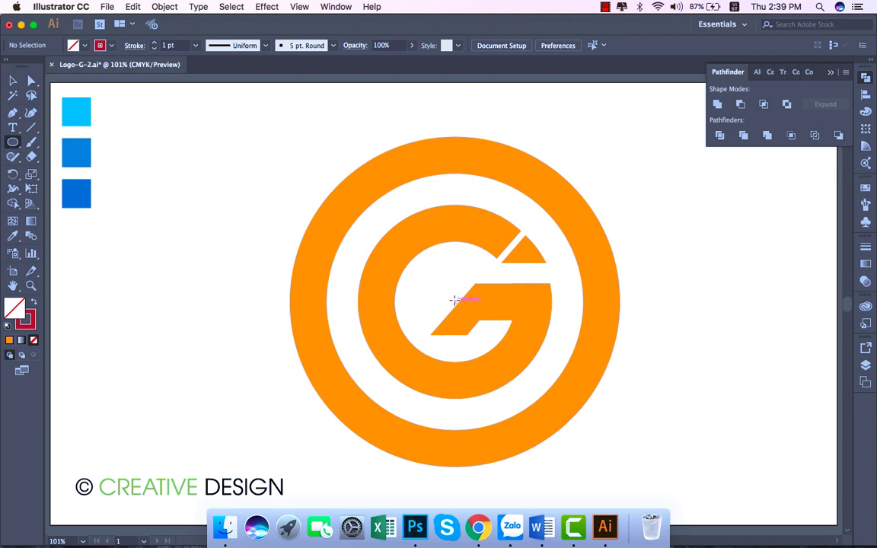
Draw a 315.5 px guide circle from the G's centre out to its outer edge.
{"action": "left_click_drag", "start_coordinate": [454, 301], "coordinate": [553, 235]}
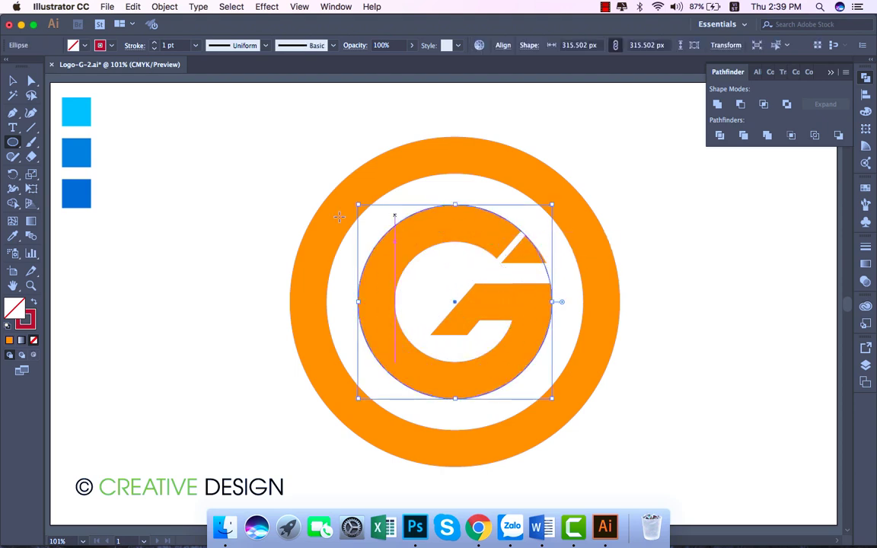
{"action": "key", "text": "super+equal"}
{"action": "key", "text": "super+equal"}
{"action": "key", "text": "super+equal"}
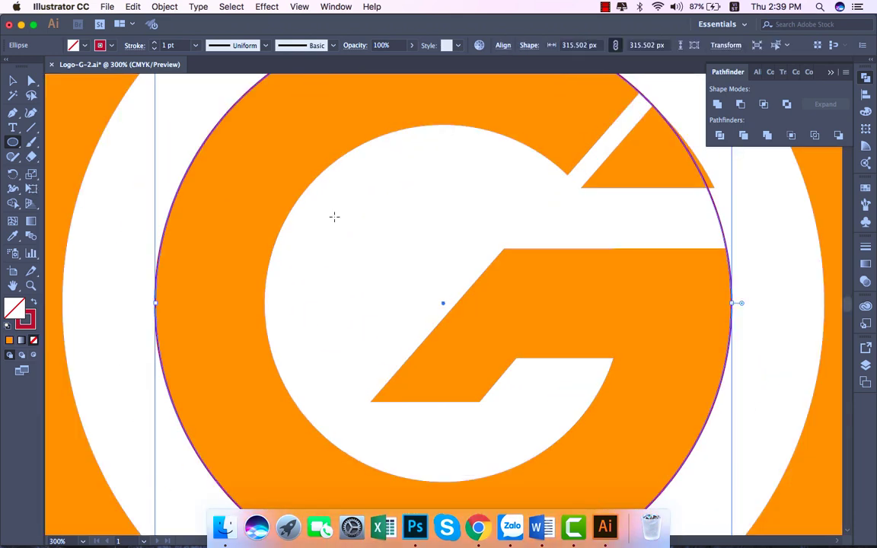
{"action": "scroll", "coordinate": [326, 143], "scroll_direction": "right", "scroll_amount": 3}
Nudge the triangular tip piece slightly left and down.
{"action": "left_click", "coordinate": [12, 81]}
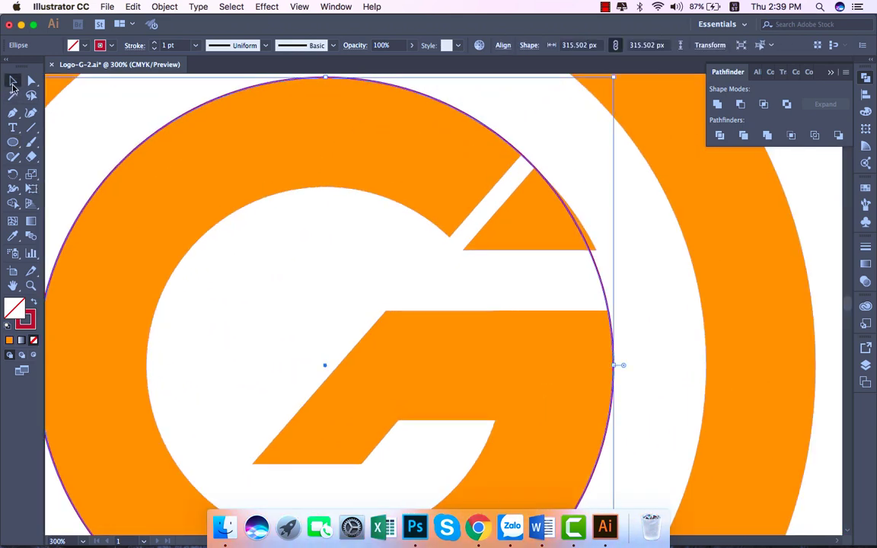
{"action": "left_click", "coordinate": [512, 237]}
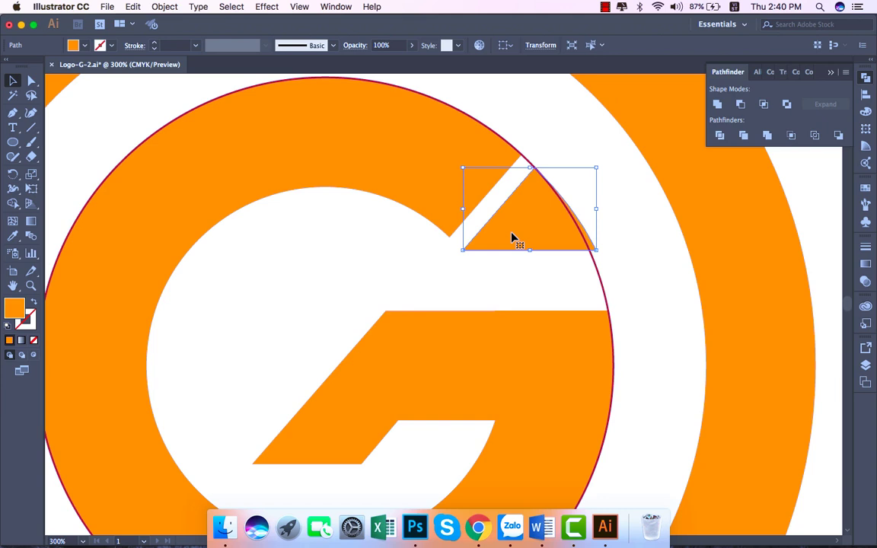
{"action": "key", "text": "Left"}
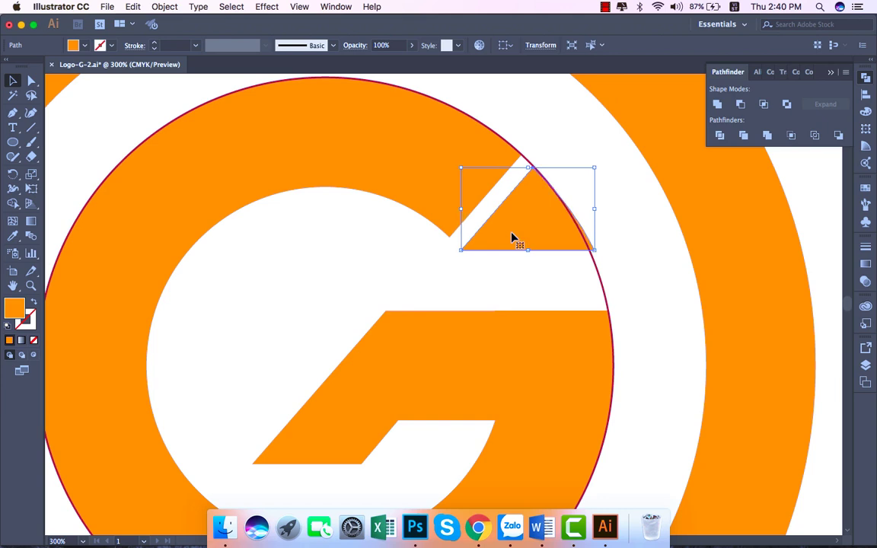
{"action": "key", "text": "Down"}
{"action": "key", "text": "Down"}
{"action": "key", "text": "Down"}
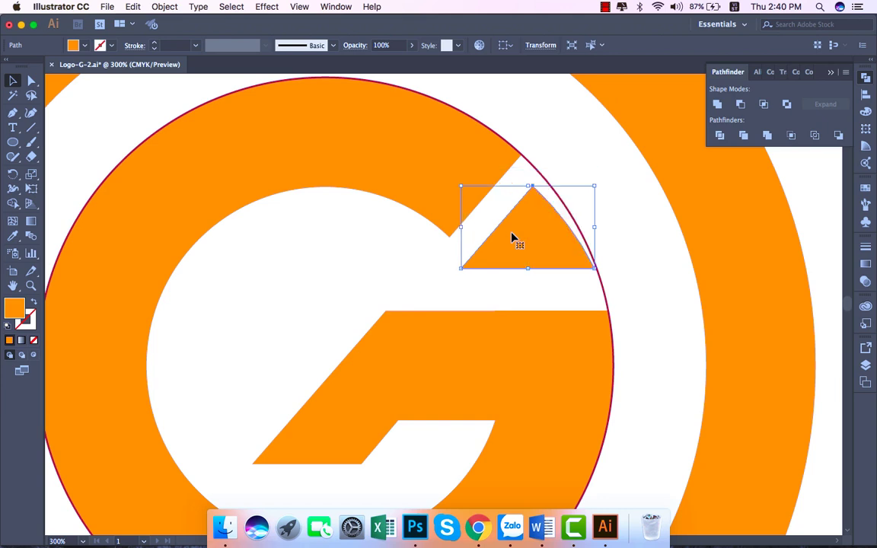
Fine-tune the tip's position and pull its right corner onto the red circle.
{"action": "key", "text": "Up"}
{"action": "key", "text": "Up"}
{"action": "key", "text": "Up"}
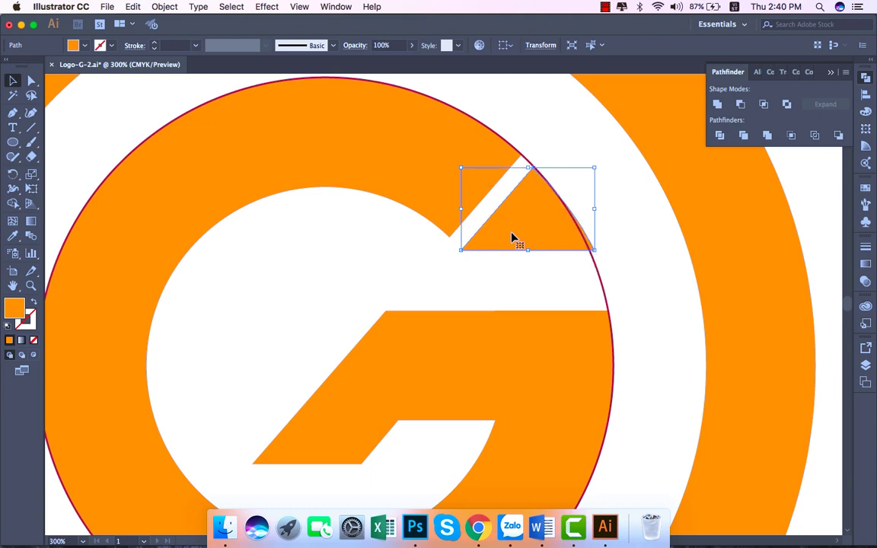
{"action": "key", "text": "Right"}
{"action": "key", "text": "Right"}
{"action": "key", "text": "Down"}
{"action": "key", "text": "Down"}
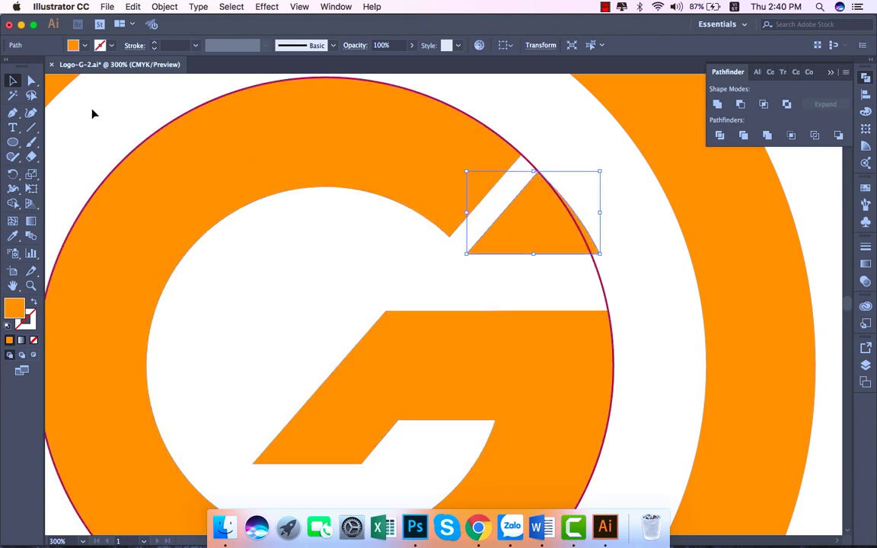
{"action": "left_click", "coordinate": [31, 81]}
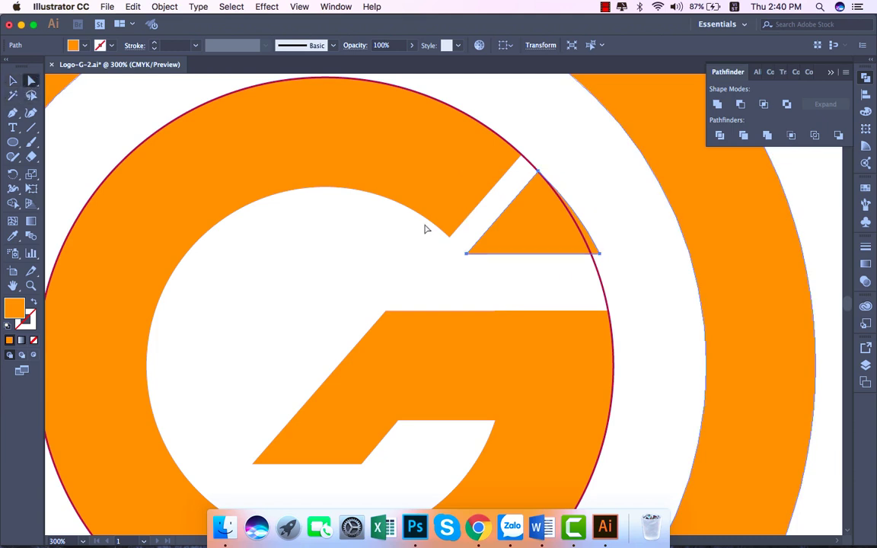
{"action": "left_click_drag", "start_coordinate": [599, 252], "coordinate": [593, 256]}
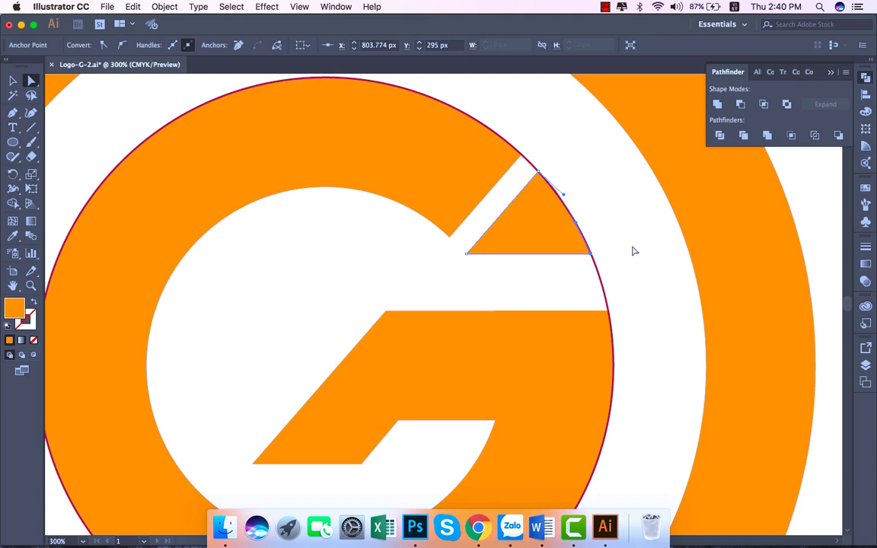
Drag the tip's direction handles so its outer edge follows the circle's curve.
{"action": "key", "text": "super+equal"}
{"action": "key", "text": "super+equal"}
{"action": "key", "text": "super+equal"}
{"action": "key", "text": "super+equal"}
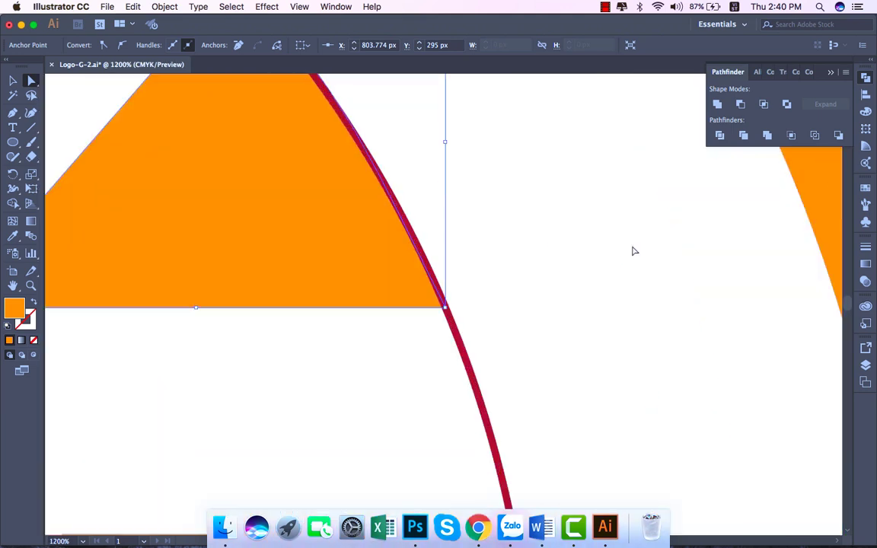
{"action": "scroll", "coordinate": [299, 268], "scroll_direction": "up", "scroll_amount": 5}
{"action": "scroll", "coordinate": [299, 268], "scroll_direction": "left", "scroll_amount": 5}
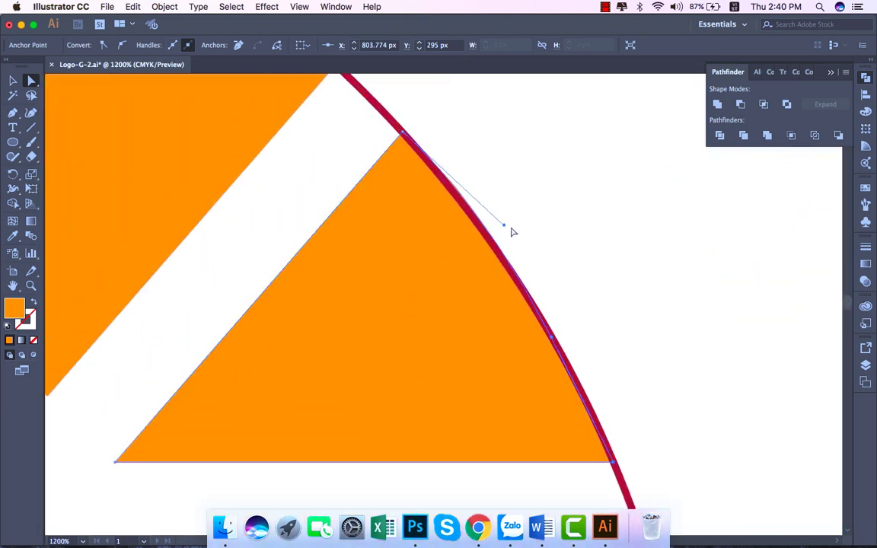
{"action": "left_click_drag", "start_coordinate": [505, 227], "coordinate": [496, 229]}
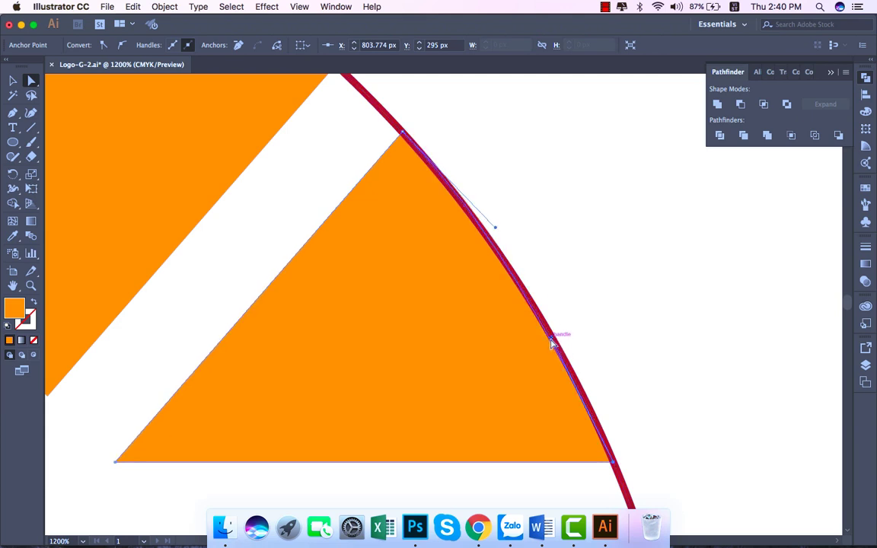
{"action": "left_click_drag", "start_coordinate": [554, 337], "coordinate": [546, 326]}
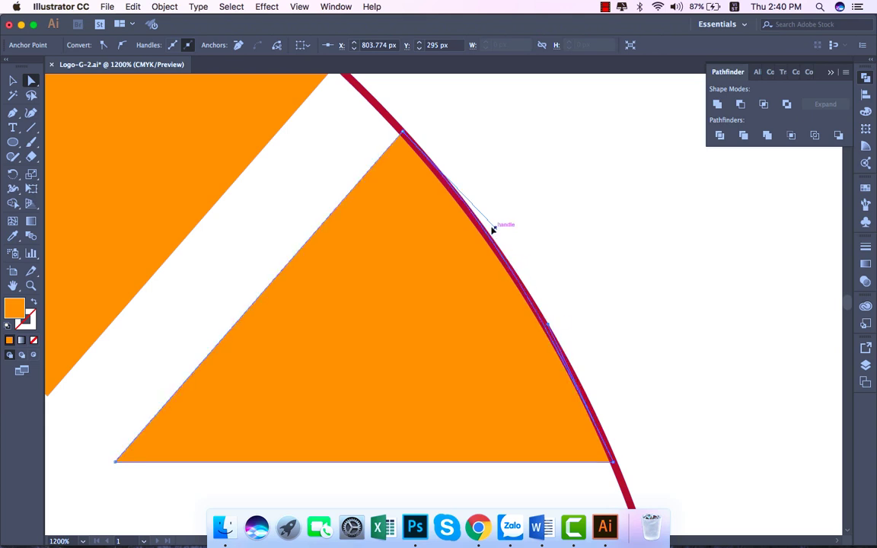
{"action": "key", "text": "super"}
{"action": "key", "text": "ctrl+minus"}
{"action": "key", "text": "ctrl+minus"}
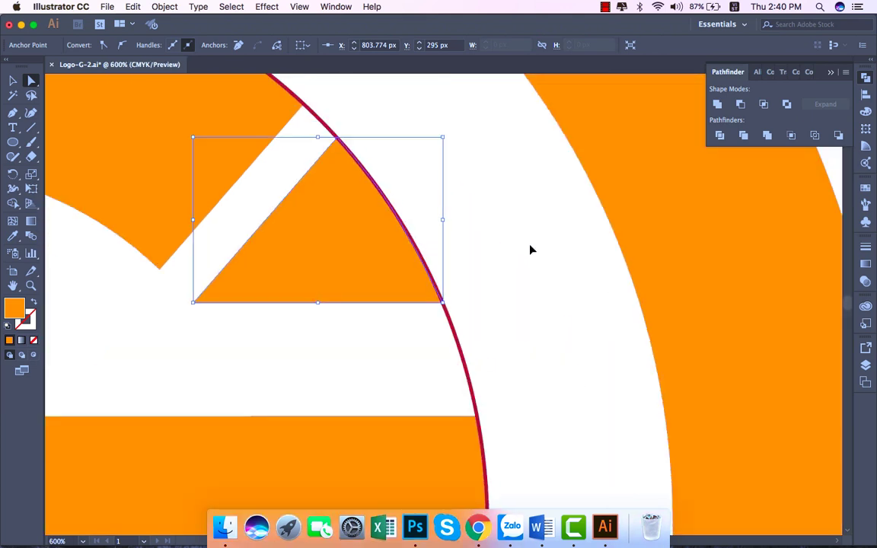
{"action": "key", "text": "ctrl+minus"}
{"action": "key", "text": "ctrl+minus"}
{"action": "key", "text": "ctrl+minus"}
{"action": "key", "text": "ctrl+minus"}
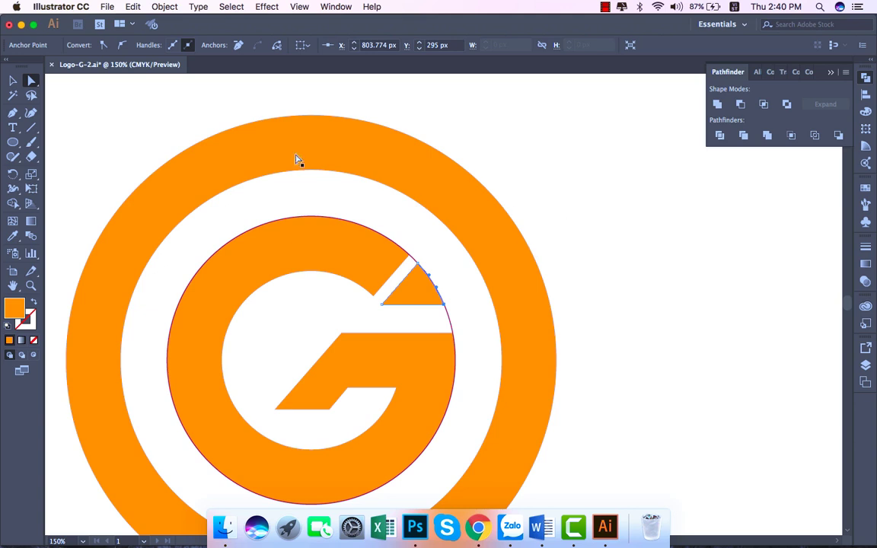
{"action": "left_click", "coordinate": [12, 80]}
{"action": "left_click", "coordinate": [720, 195]}
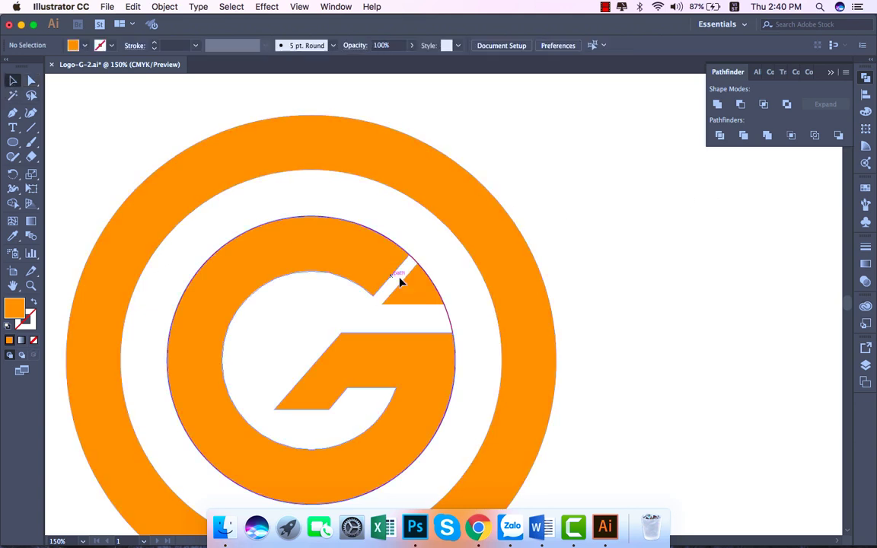
{"action": "left_click", "coordinate": [446, 309]}
{"action": "key", "text": "p"}
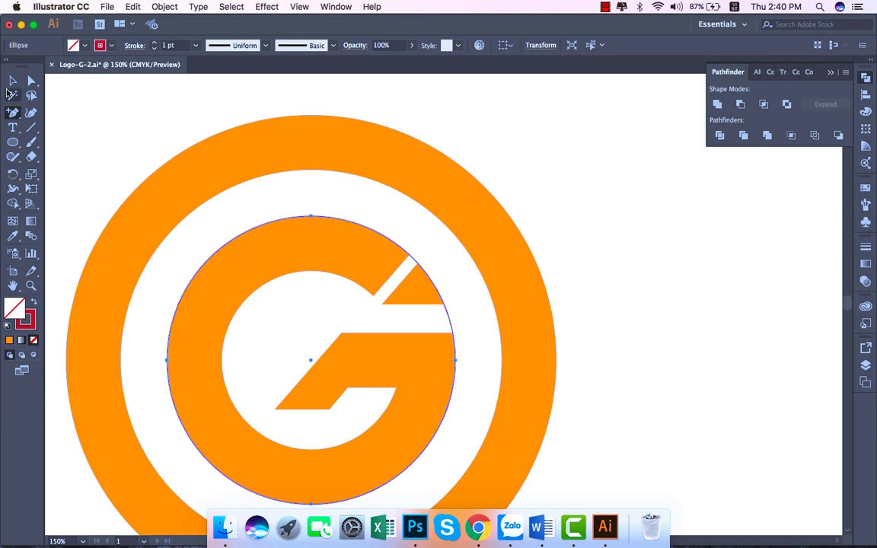
{"action": "left_click", "coordinate": [13, 80]}
{"action": "key", "text": "super+shift+a"}
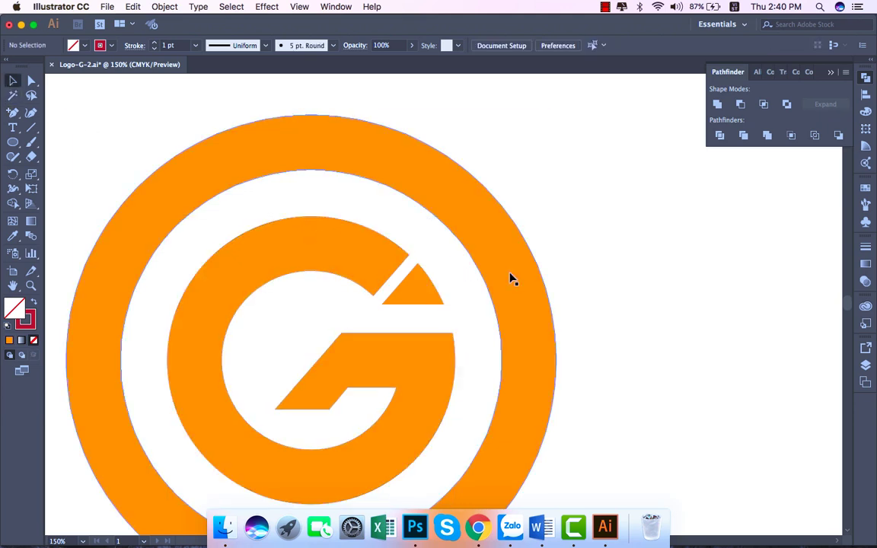
{"action": "key", "text": "super+1"}
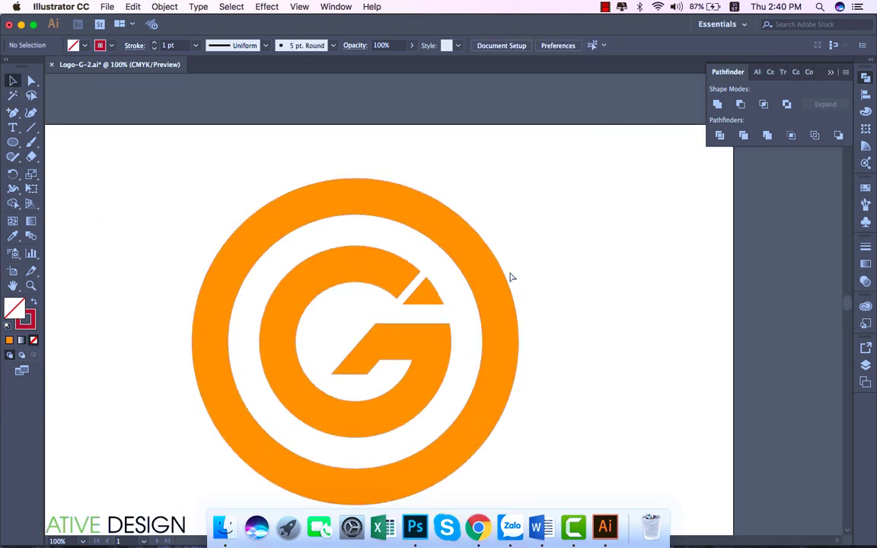
{"action": "key", "text": "super+0"}
{"action": "key", "text": "super+1"}
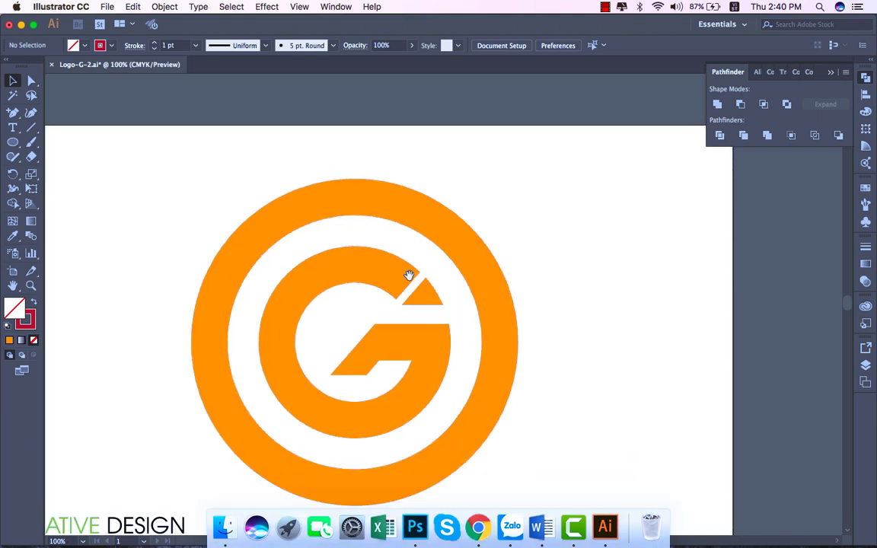
{"action": "scroll", "coordinate": [320, 232], "scroll_direction": "down", "scroll_amount": 2}
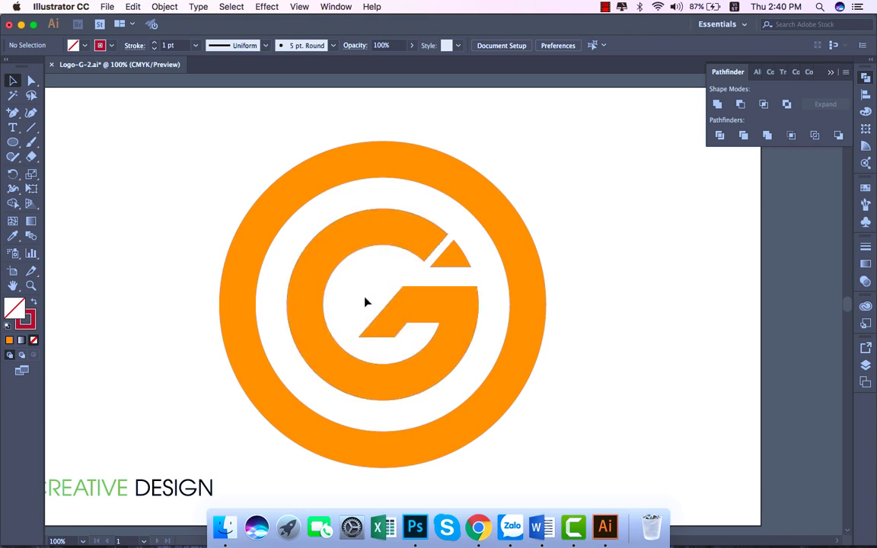
{"action": "key", "text": "super+equal"}
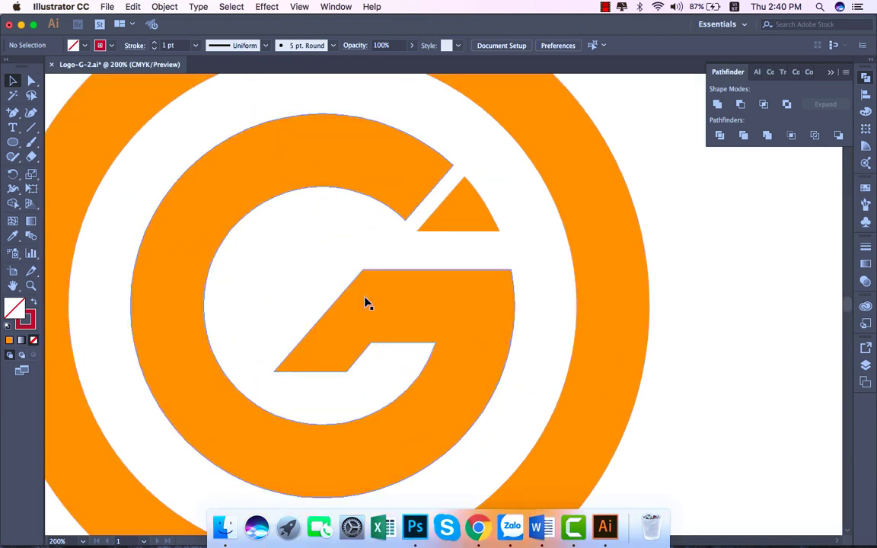
{"action": "left_click", "coordinate": [456, 209]}
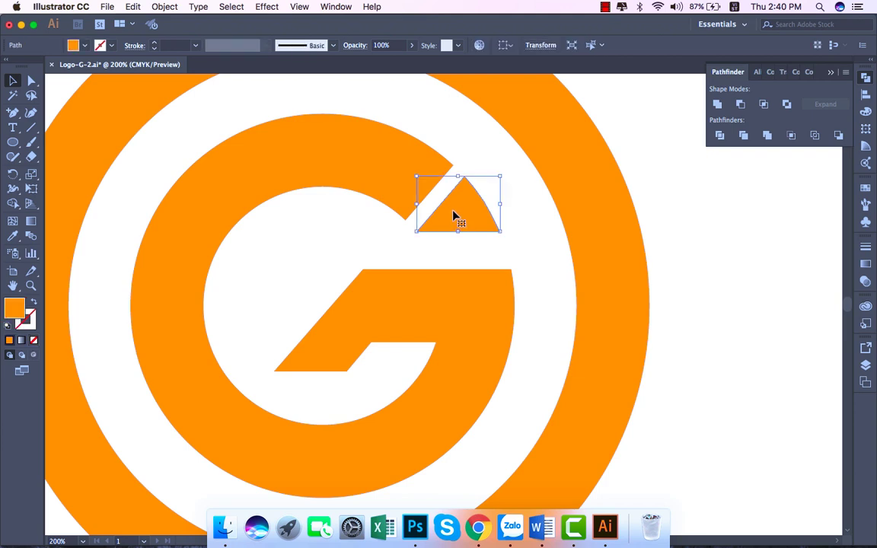
{"action": "left_click", "coordinate": [291, 242]}
{"action": "key", "text": "super+minus"}
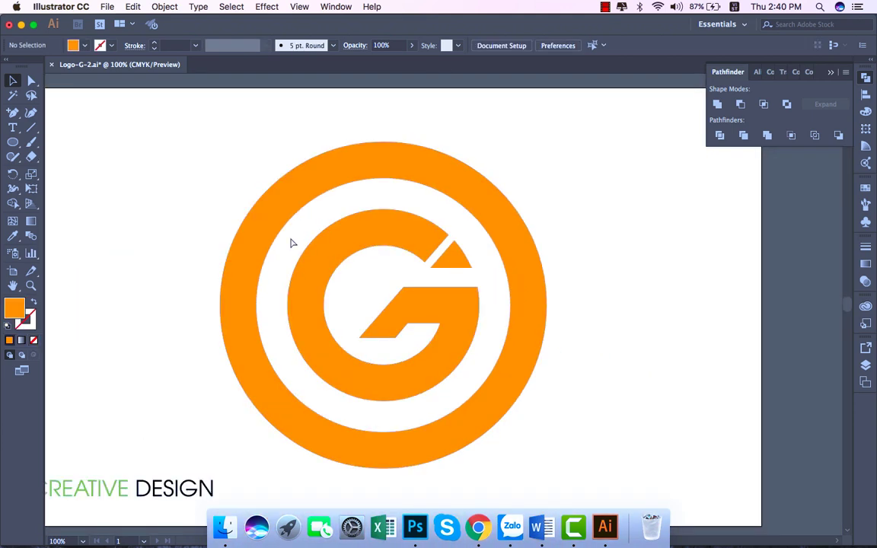
{"action": "key", "text": "super+equal"}
{"action": "key", "text": "super+minus"}
{"action": "key", "text": "super+minus"}
{"action": "left_click", "coordinate": [401, 267]}
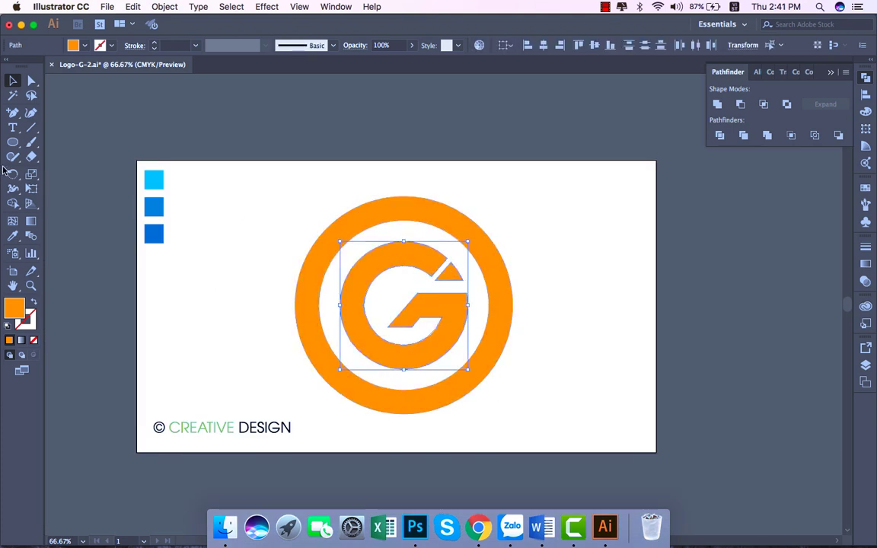
Eyedropper the second swatch's medium blue onto the G.
{"action": "key", "text": "super+plus"}
{"action": "left_click", "coordinate": [13, 238]}
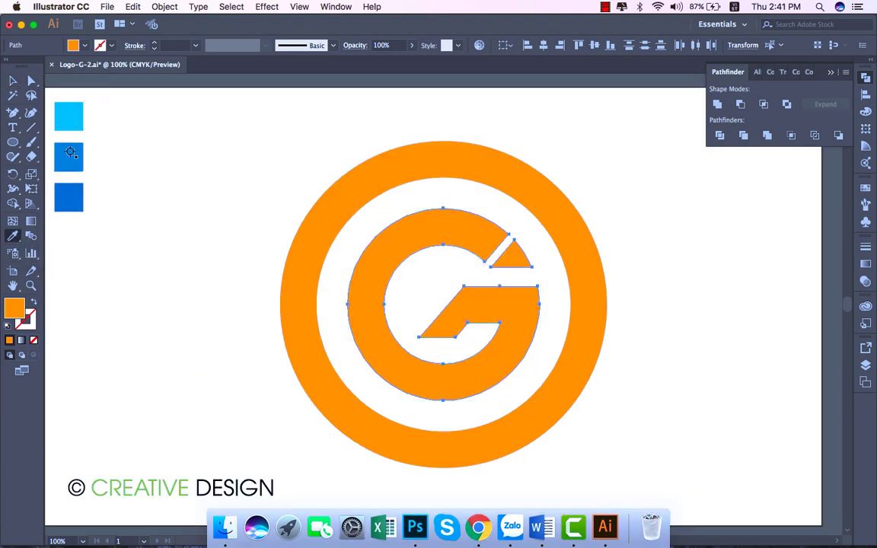
{"action": "left_click", "coordinate": [68, 128]}
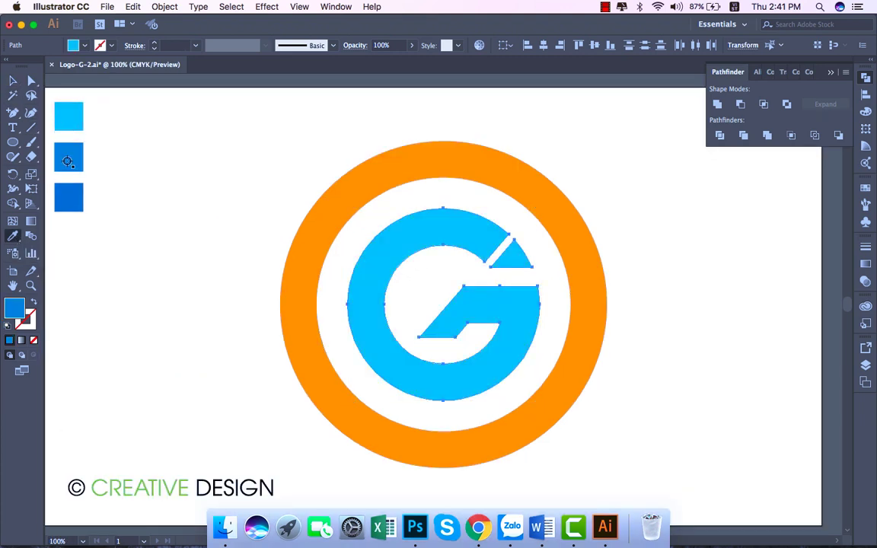
{"action": "left_click", "coordinate": [67, 152]}
{"action": "left_click", "coordinate": [11, 81]}
{"action": "left_click", "coordinate": [156, 186]}
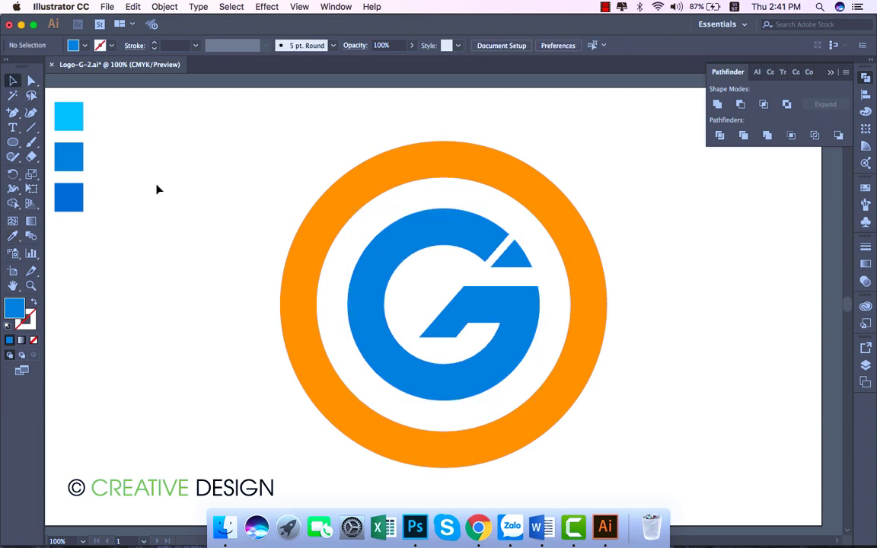
Fill the ring with the darker third-swatch blue and fit the artboard in view.
{"action": "left_click", "coordinate": [307, 275]}
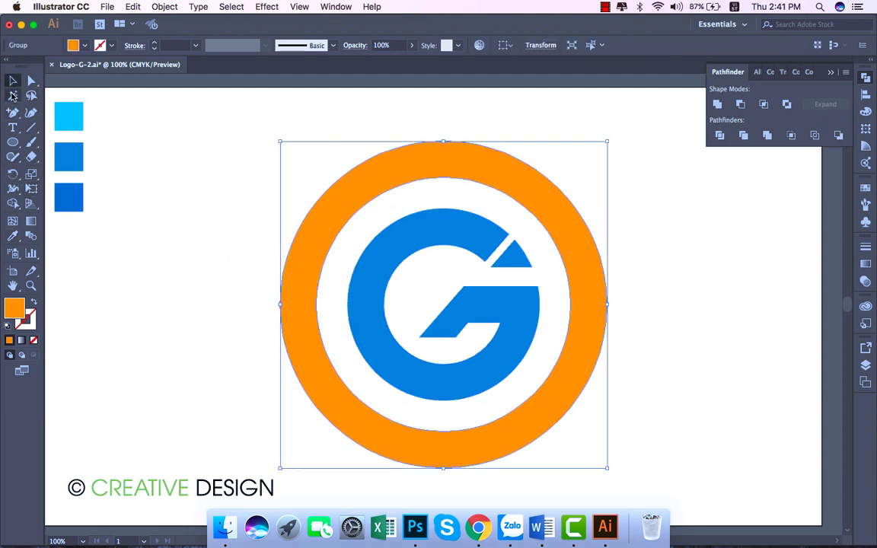
{"action": "left_click", "coordinate": [12, 236]}
{"action": "left_click", "coordinate": [71, 196]}
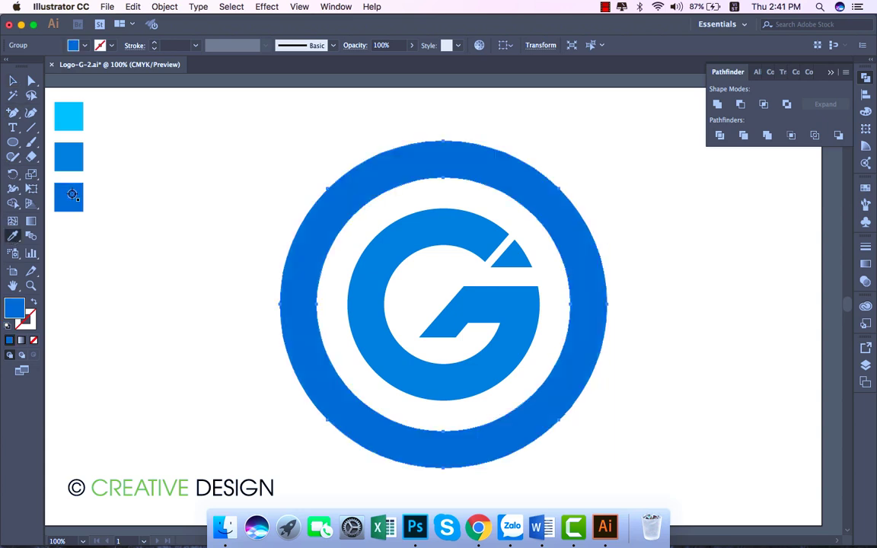
{"action": "left_click", "coordinate": [74, 120]}
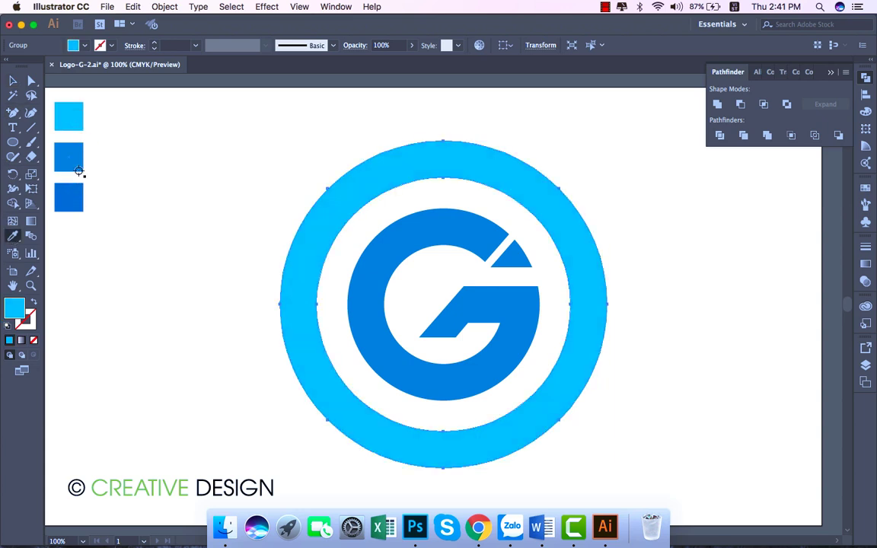
{"action": "left_click", "coordinate": [74, 156]}
{"action": "left_click", "coordinate": [75, 203]}
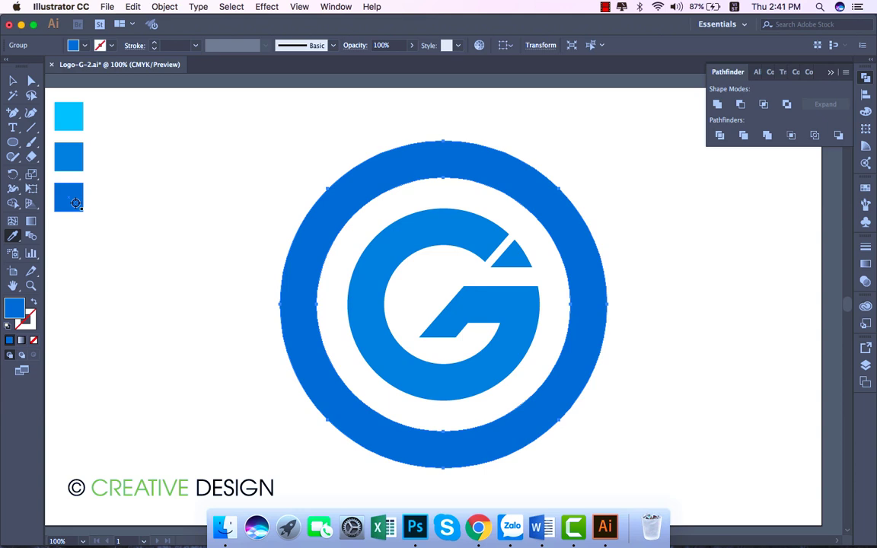
{"action": "left_click", "coordinate": [13, 80]}
{"action": "left_click", "coordinate": [112, 180]}
{"action": "key", "text": "super+0"}
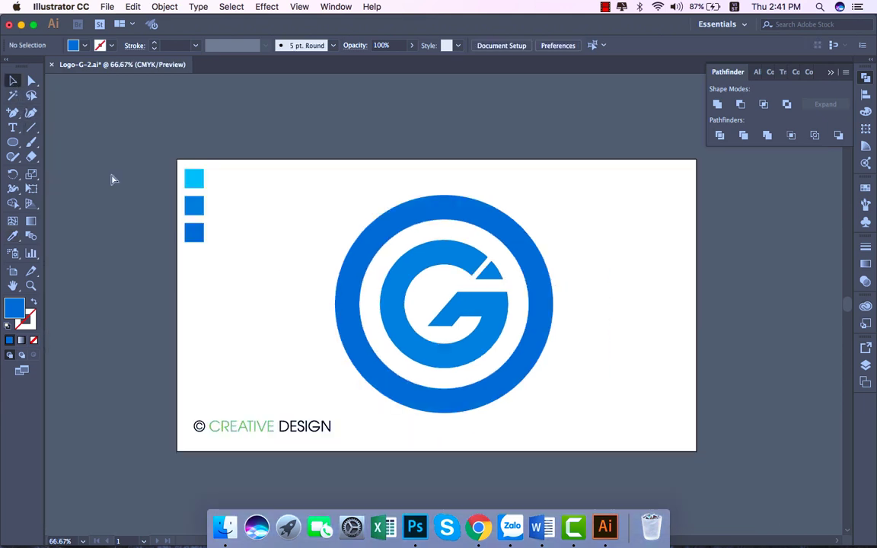
{"action": "key", "text": "super+minus"}
{"action": "key", "text": "super+equal"}
{"action": "key", "text": "super+equal"}
Group the ring and G together into one logo.
{"action": "key", "text": "super+minus"}
{"action": "left_click_drag", "start_coordinate": [325, 205], "coordinate": [621, 380]}
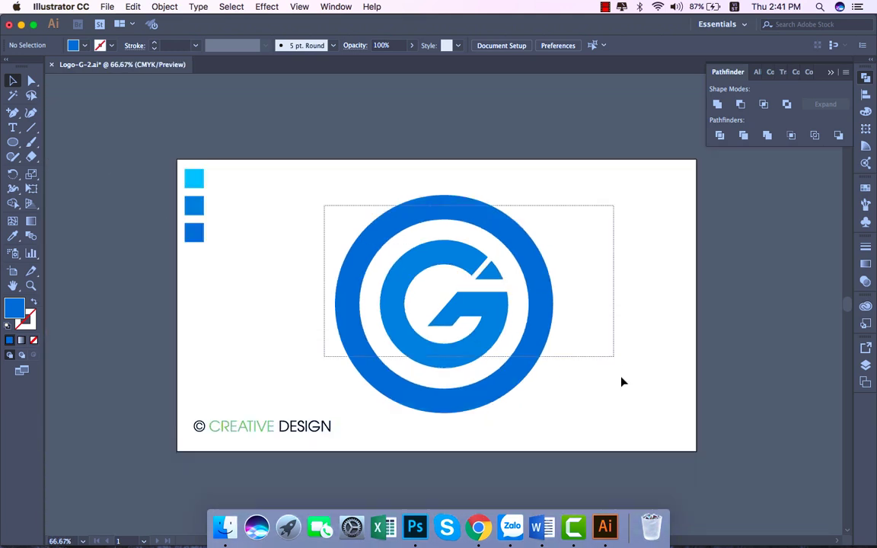
{"action": "right_click", "coordinate": [480, 320]}
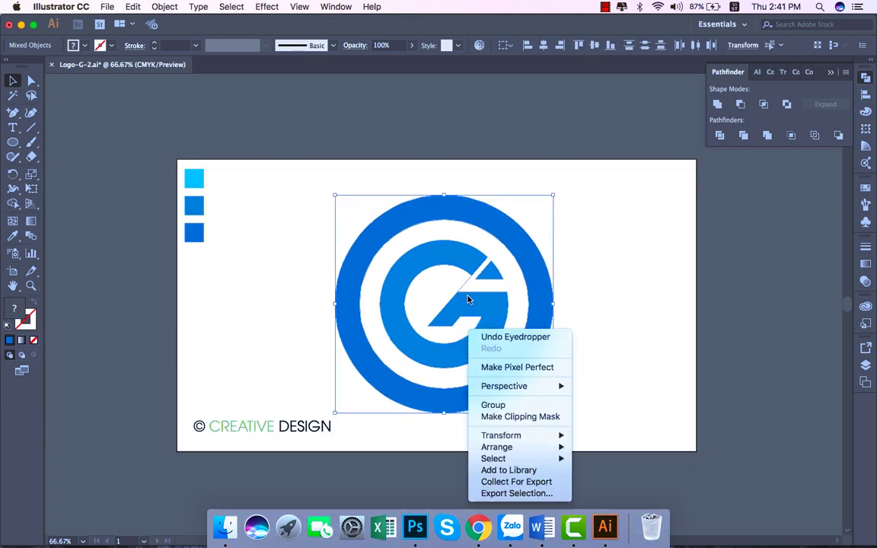
{"action": "right_click", "coordinate": [469, 298]}
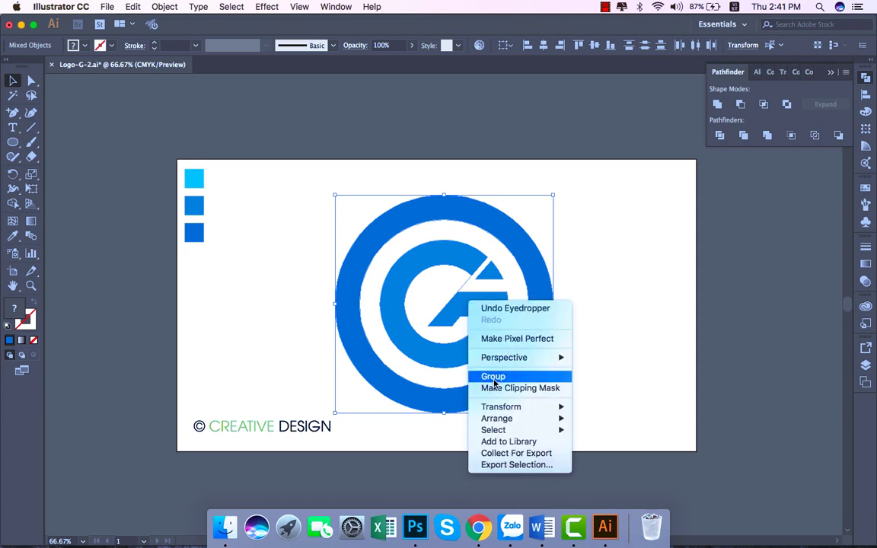
{"action": "left_click", "coordinate": [494, 382]}
Copy the grouped logo and place the pasted duplicate right of the artboard.
{"action": "key", "text": "super+minus"}
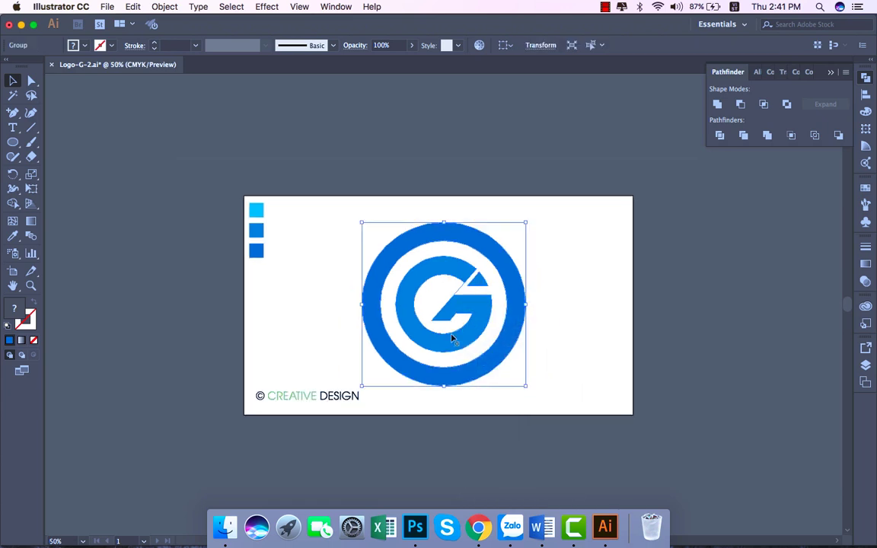
{"action": "left_click", "coordinate": [160, 7]}
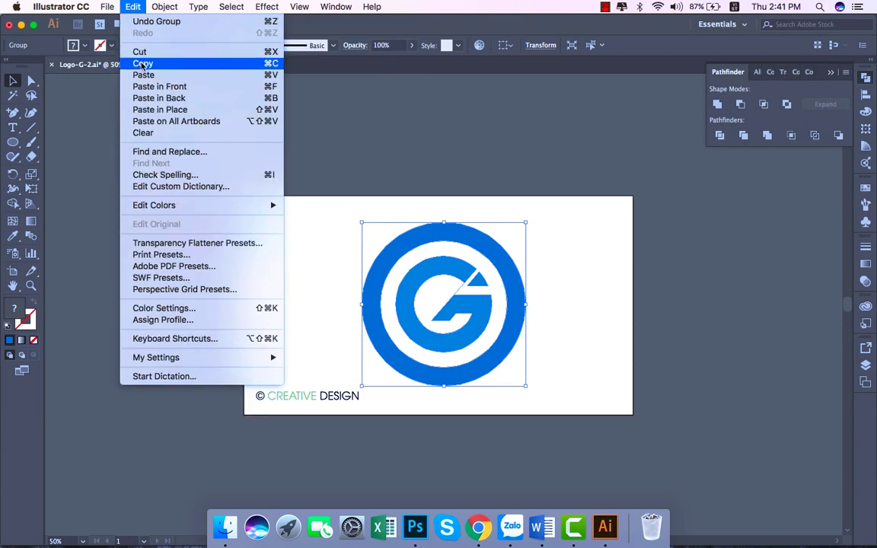
{"action": "left_click", "coordinate": [131, 63]}
{"action": "left_click", "coordinate": [160, 86]}
{"action": "mouse_move", "coordinate": [449, 278]}
{"action": "left_mouse_down"}
{"action": "mouse_move", "coordinate": [809, 277]}
{"action": "mouse_move", "coordinate": [734, 276]}
{"action": "left_mouse_up"}
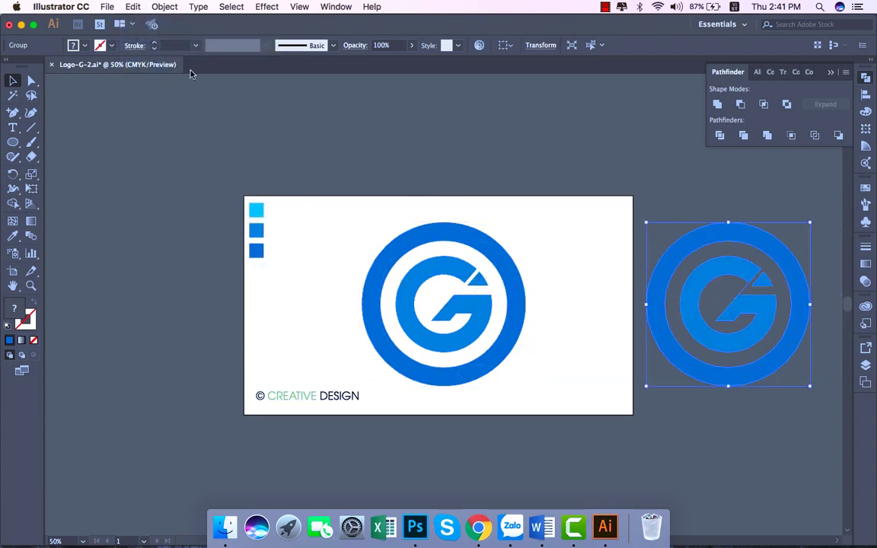
Try an orange fill on the copy, then undo it back to blue.
{"action": "left_click", "coordinate": [85, 45]}
{"action": "left_click", "coordinate": [106, 64]}
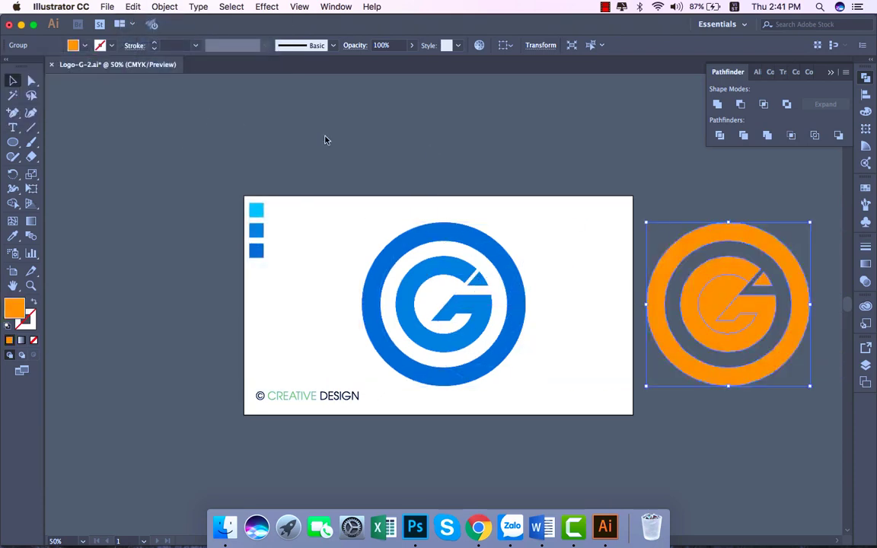
{"action": "left_click", "coordinate": [441, 143]}
{"action": "key", "text": "cmd+z"}
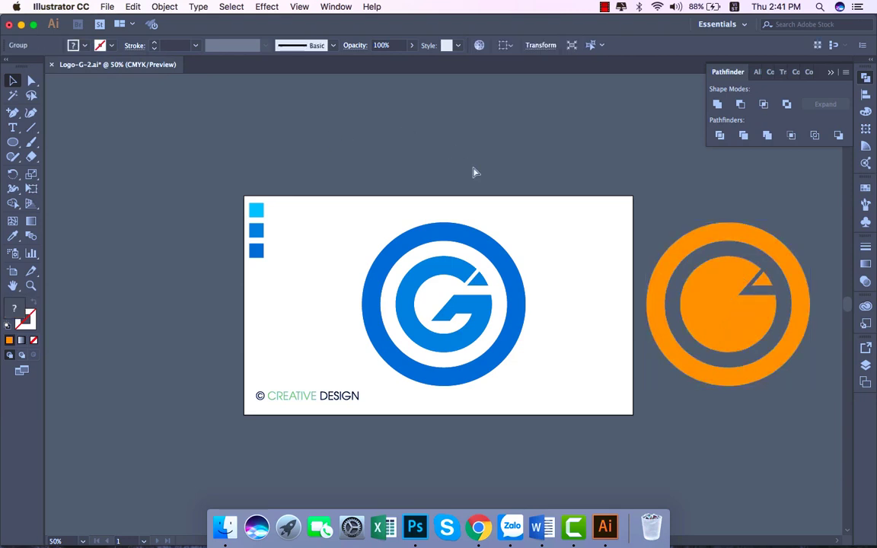
{"action": "key", "text": "cmd+z"}
{"action": "left_click", "coordinate": [491, 154]}
Check the copy's stroke colour options, then reselect the grouped logo on the artboard.
{"action": "left_click", "coordinate": [716, 276]}
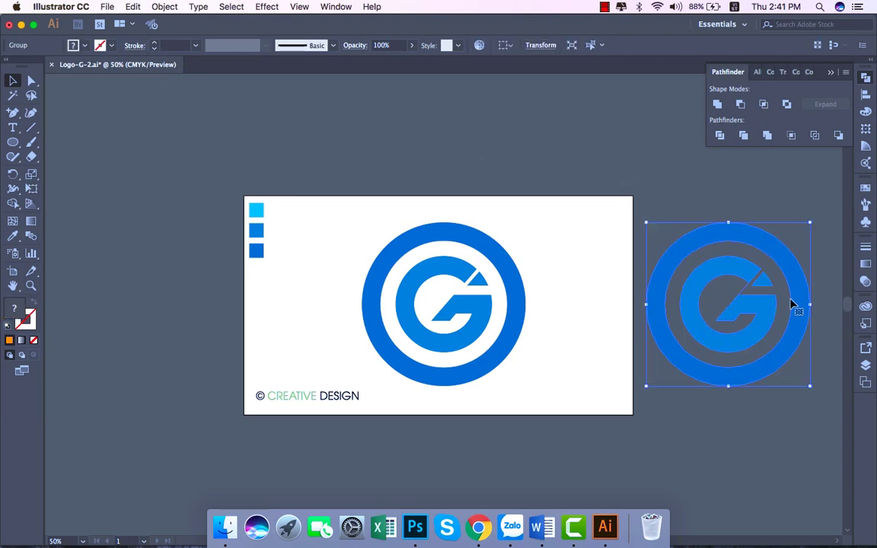
{"action": "left_click", "coordinate": [112, 46]}
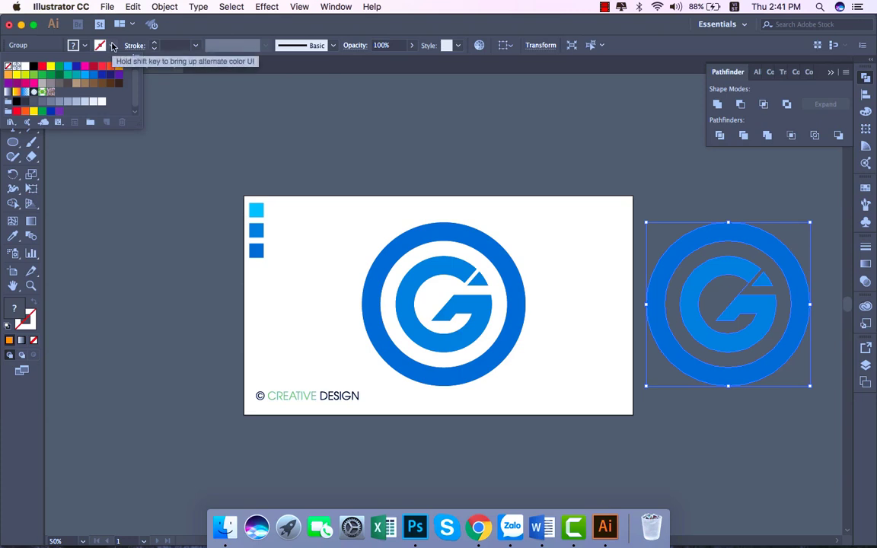
{"action": "left_click", "coordinate": [100, 144]}
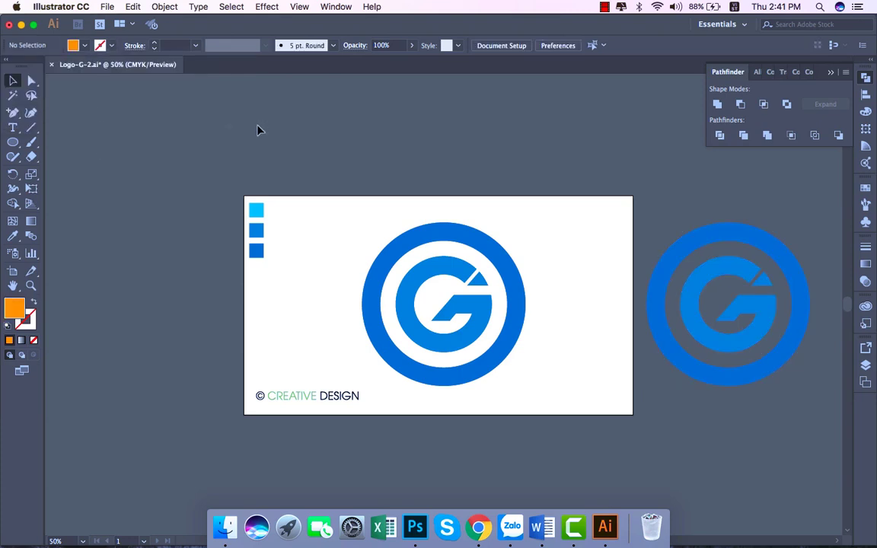
{"action": "key", "text": "super+equal"}
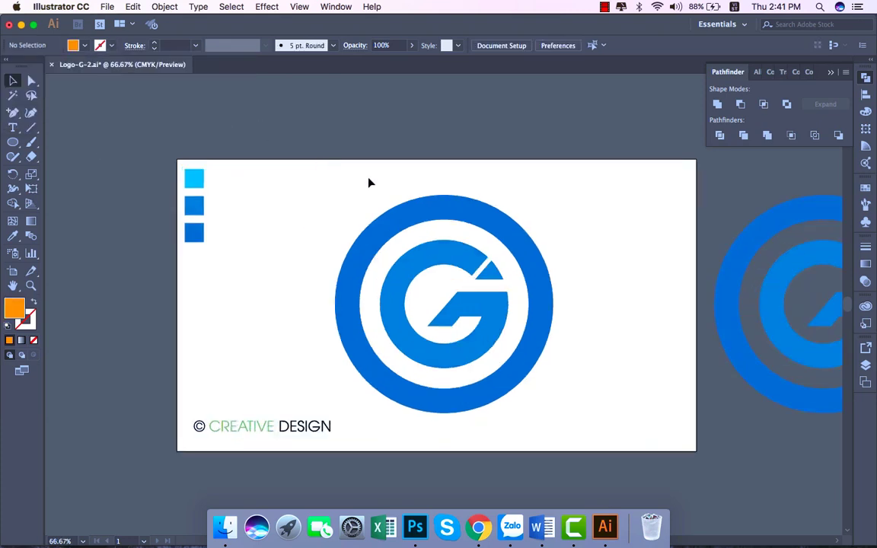
{"action": "left_click", "coordinate": [390, 217]}
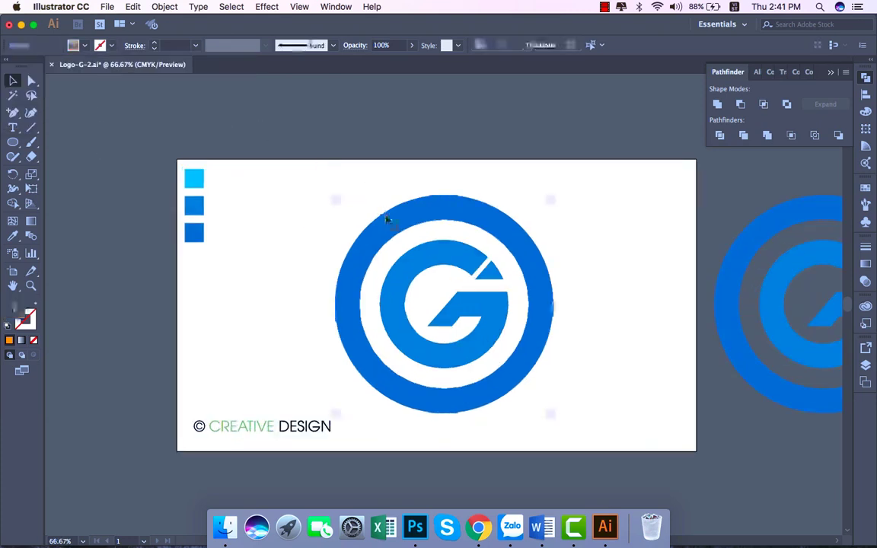
Switch to Outline view and zoom in to 150% on the G's slashed tip.
{"action": "left_click", "coordinate": [300, 7]}
{"action": "left_click", "coordinate": [311, 23]}
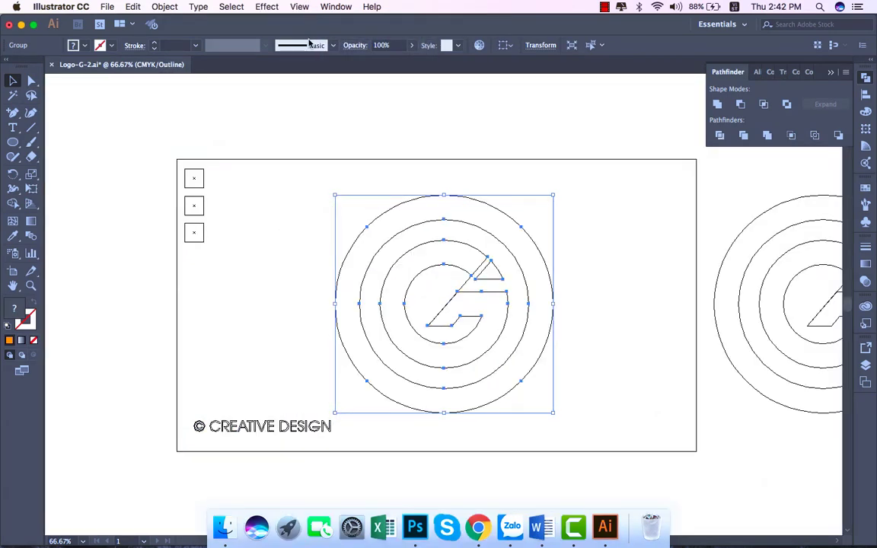
{"action": "left_click", "coordinate": [629, 261]}
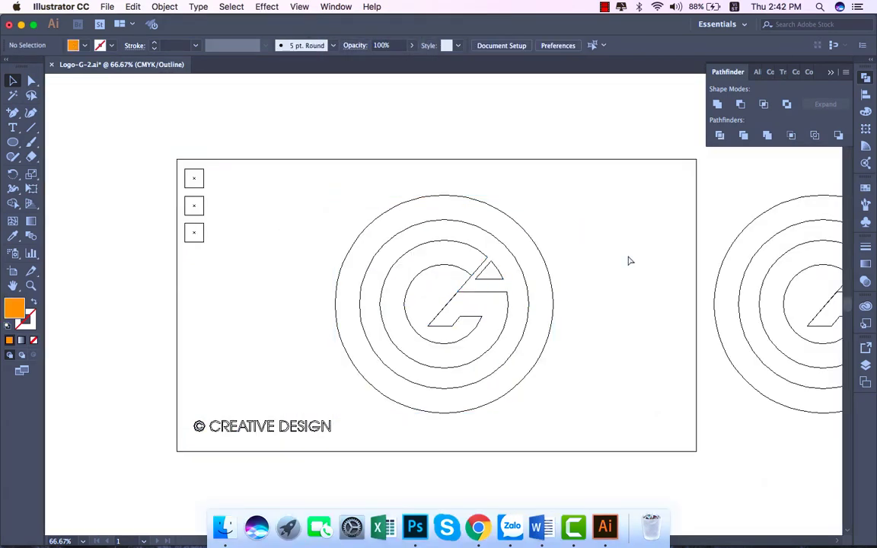
{"action": "key", "text": "super+equal"}
{"action": "key", "text": "super+equal"}
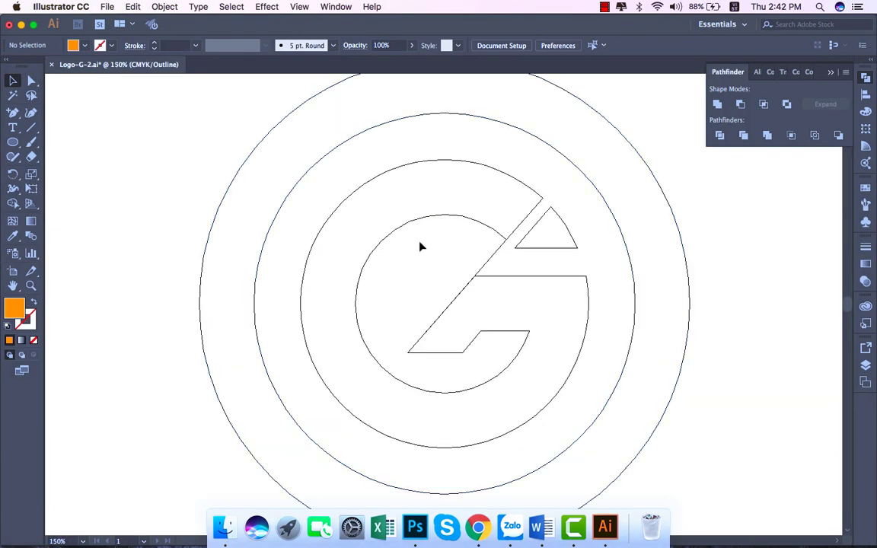
{"action": "left_click", "coordinate": [14, 203]}
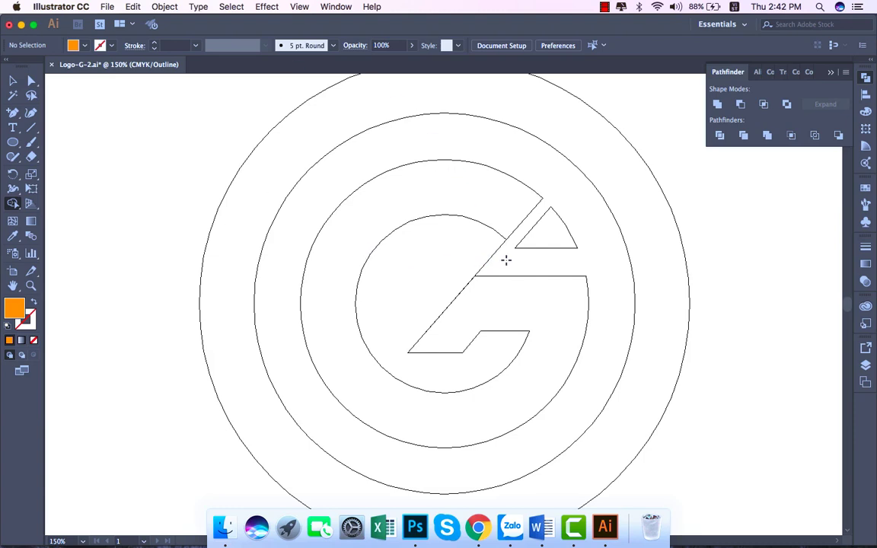
Switch the view from Outline to full-colour Preview and pick the Selection tool.
{"action": "left_click", "coordinate": [299, 6]}
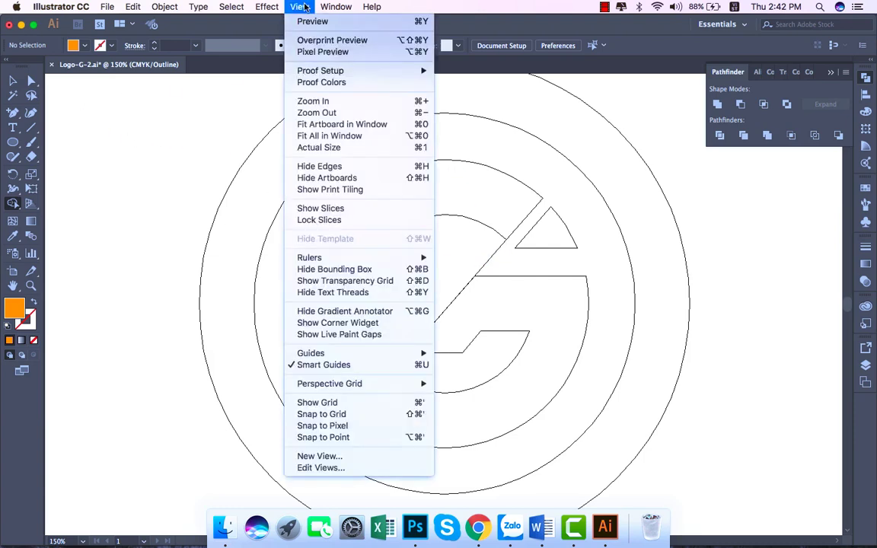
{"action": "left_click", "coordinate": [278, 23]}
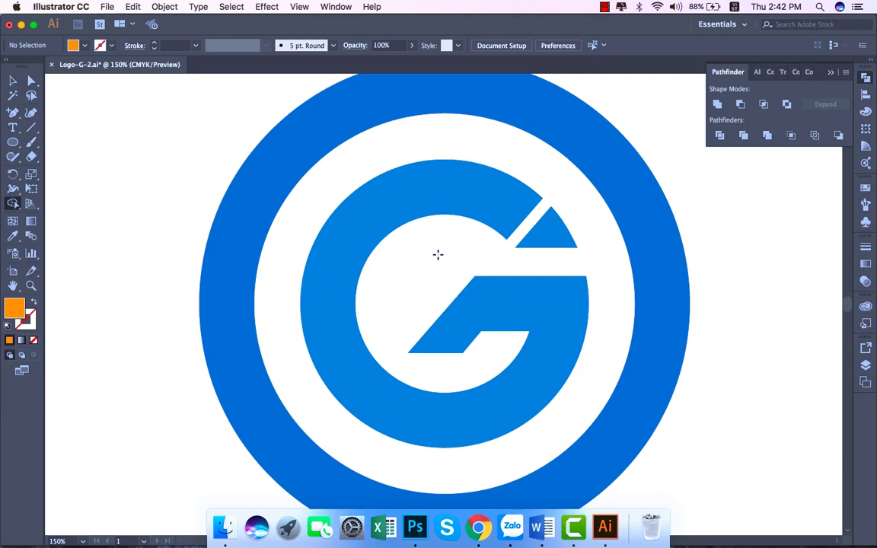
{"action": "left_click", "coordinate": [12, 81]}
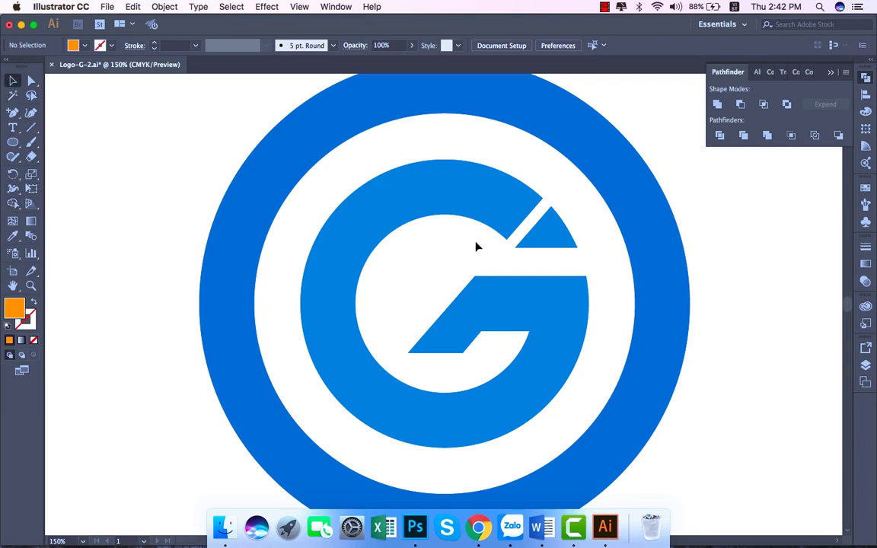
Ungroup the logo group via its right-click menu.
{"action": "left_click", "coordinate": [495, 261]}
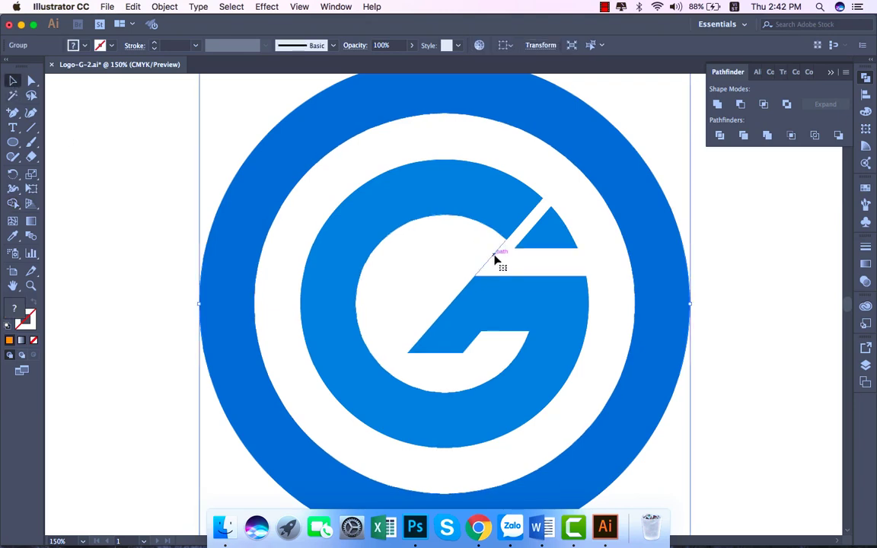
{"action": "right_click", "coordinate": [494, 260]}
{"action": "left_click", "coordinate": [525, 345]}
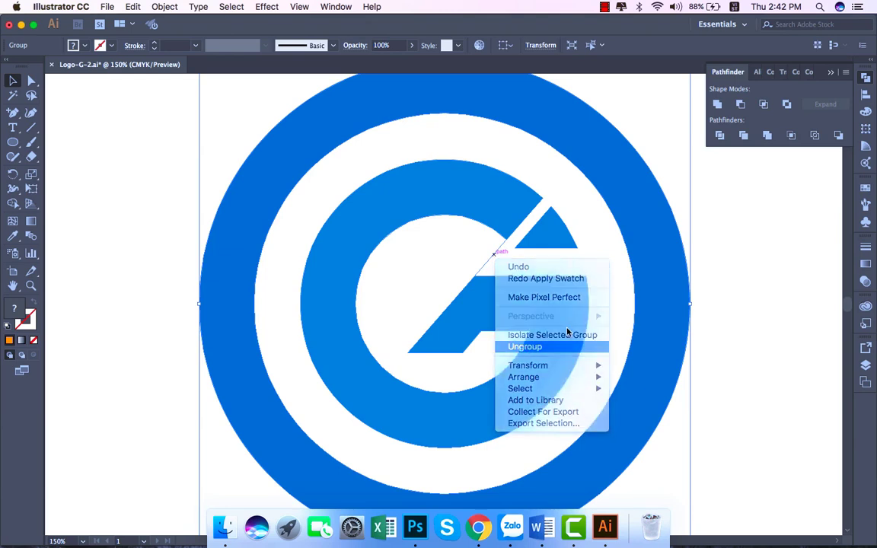
Select the invisible unfilled path inside the G's opening and delete it with Edit > Clear.
{"action": "left_click", "coordinate": [771, 297]}
{"action": "left_click", "coordinate": [495, 260]}
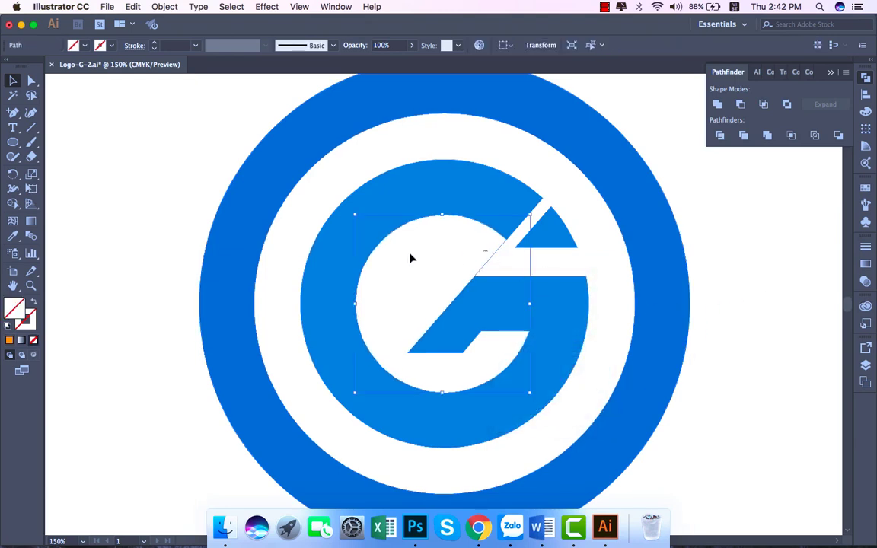
{"action": "key", "text": "super+a"}
{"action": "key", "text": "shift+super+a"}
{"action": "left_click", "coordinate": [492, 260]}
{"action": "key", "text": "shift+super+a"}
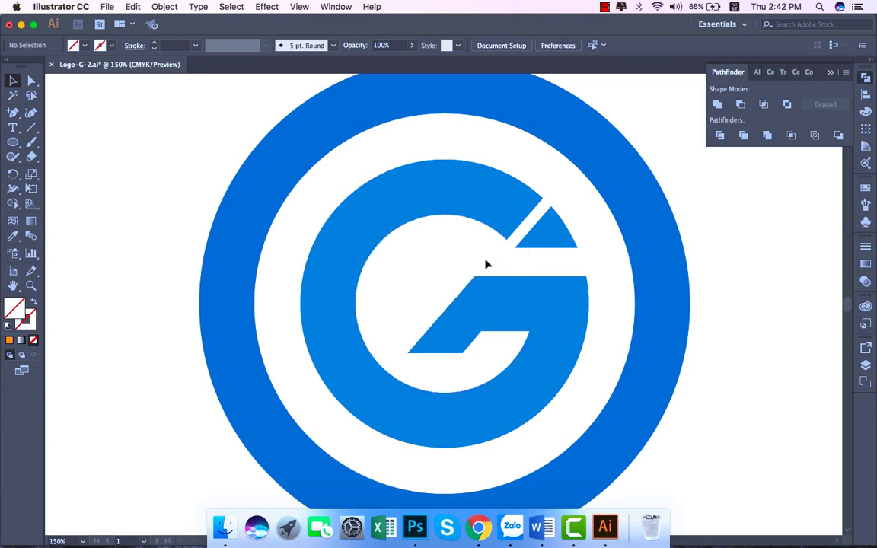
{"action": "left_click", "coordinate": [489, 259]}
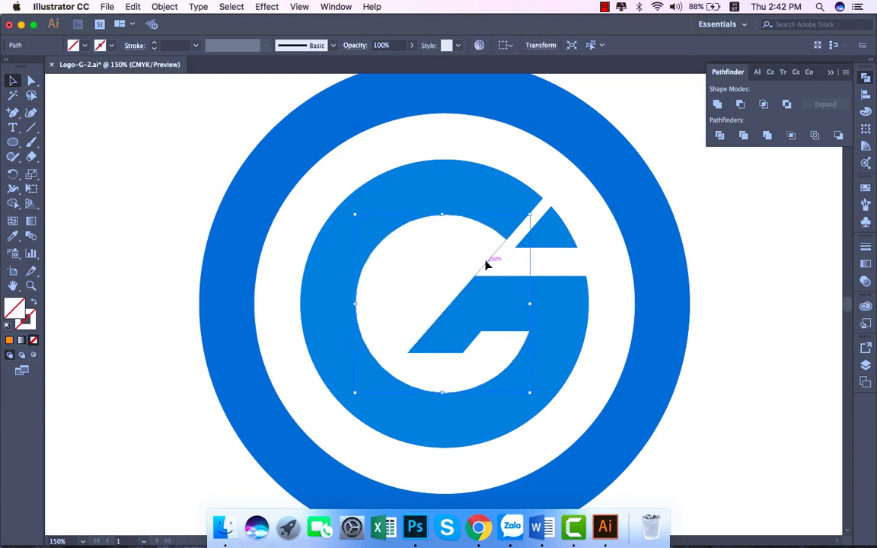
{"action": "left_click", "coordinate": [147, 9]}
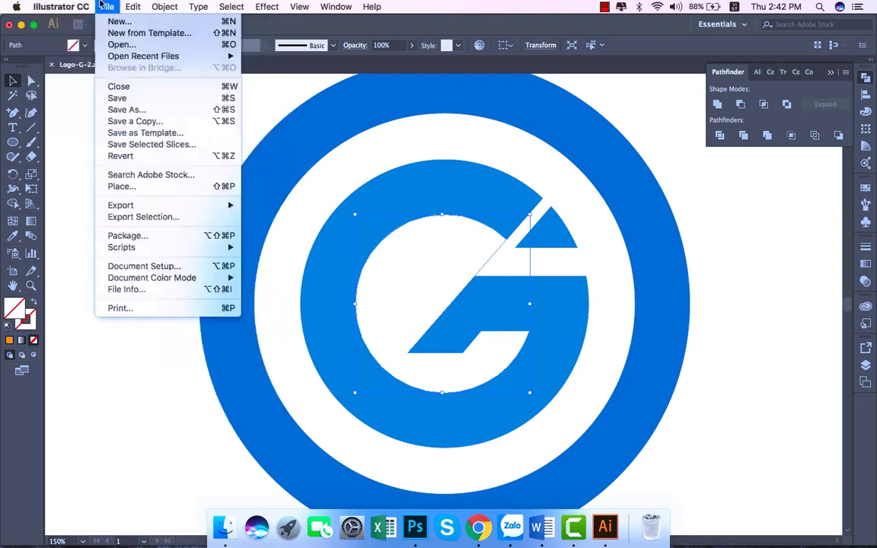
{"action": "left_click", "coordinate": [144, 133]}
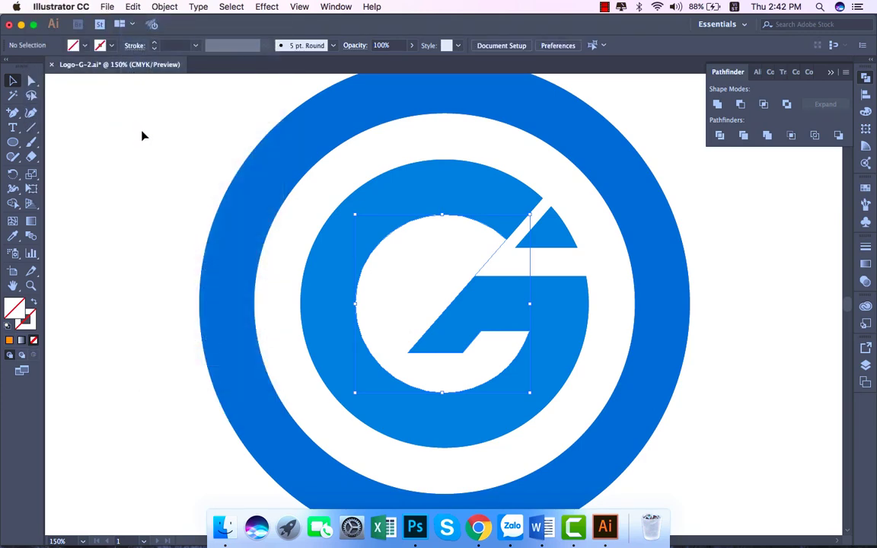
In Outline view, select then deselect the logo, choose the Shape Builder tool, and return to Preview.
{"action": "left_click", "coordinate": [299, 7]}
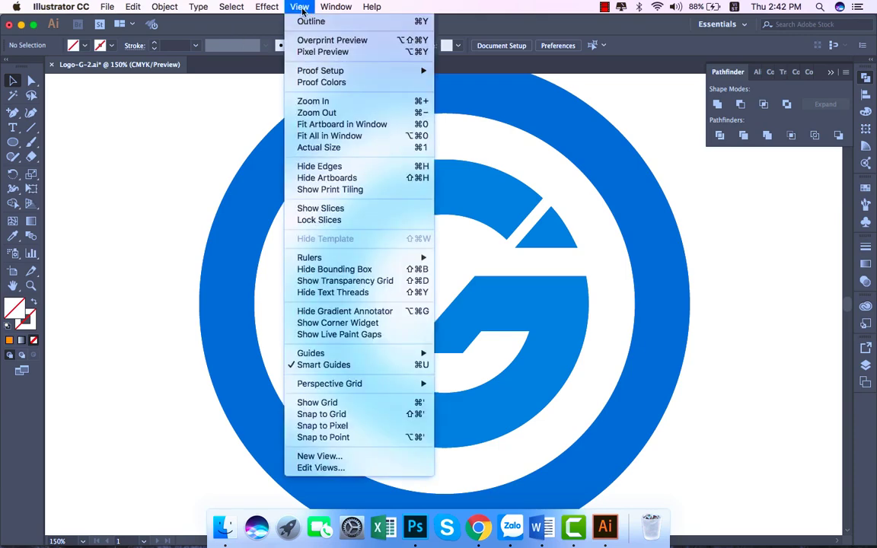
{"action": "left_click", "coordinate": [309, 22]}
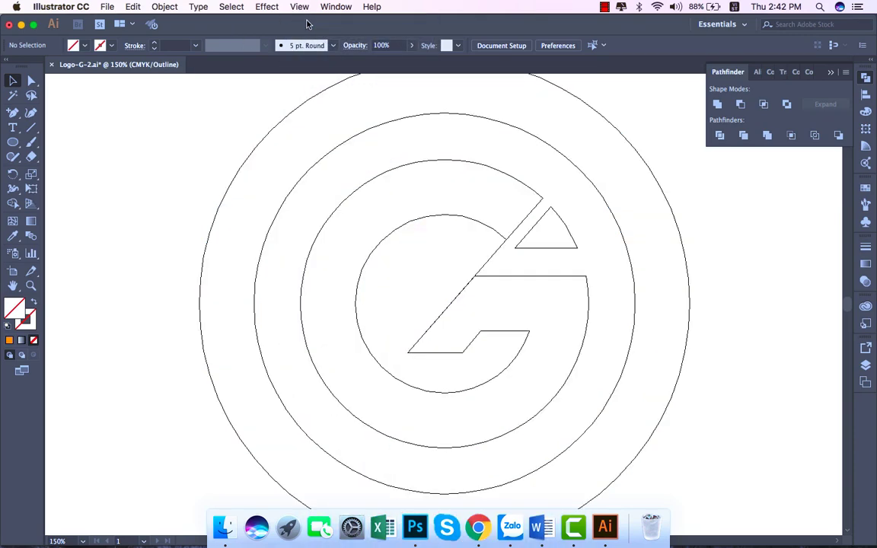
{"action": "left_click", "coordinate": [498, 251]}
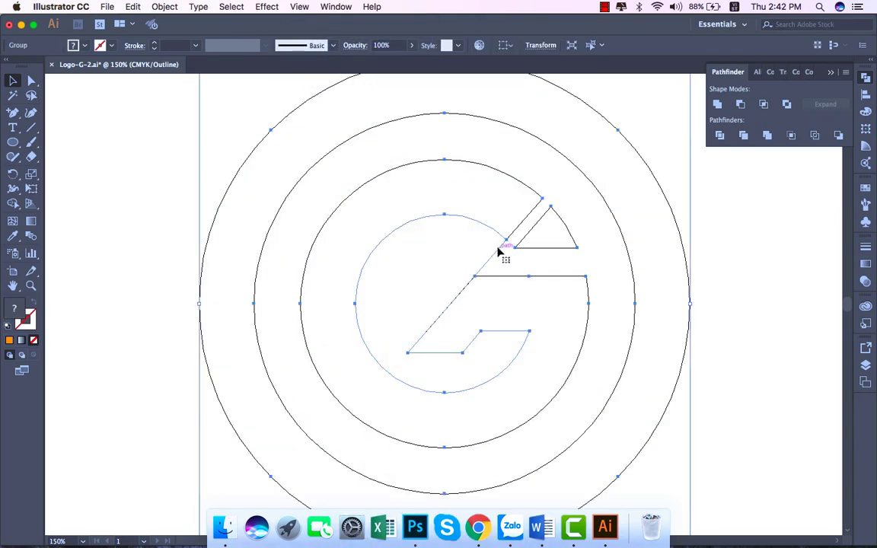
{"action": "left_click", "coordinate": [129, 190]}
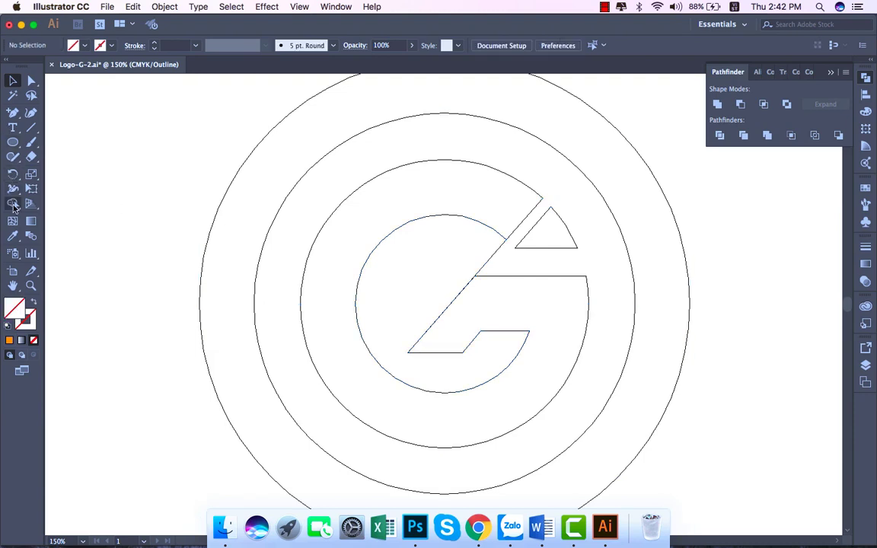
{"action": "left_click", "coordinate": [13, 204]}
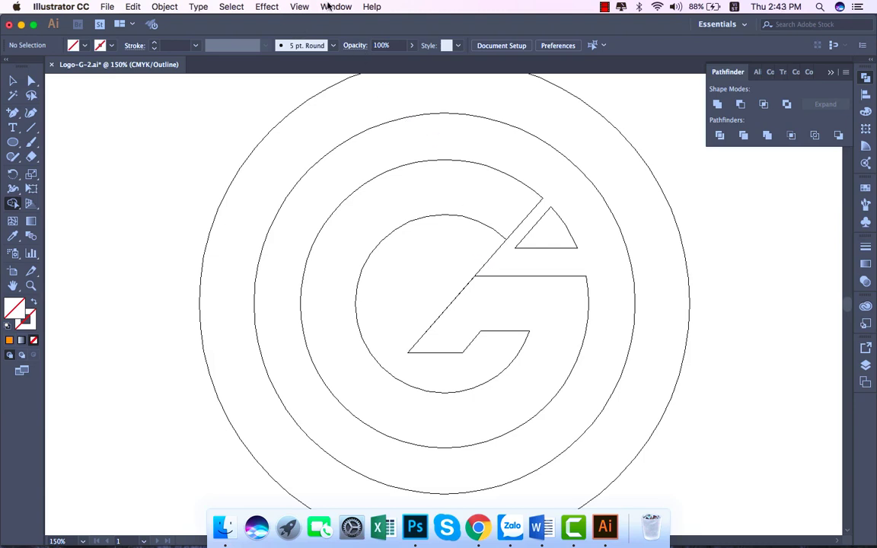
{"action": "left_click", "coordinate": [329, 6]}
{"action": "mouse_move", "coordinate": [299, 6]}
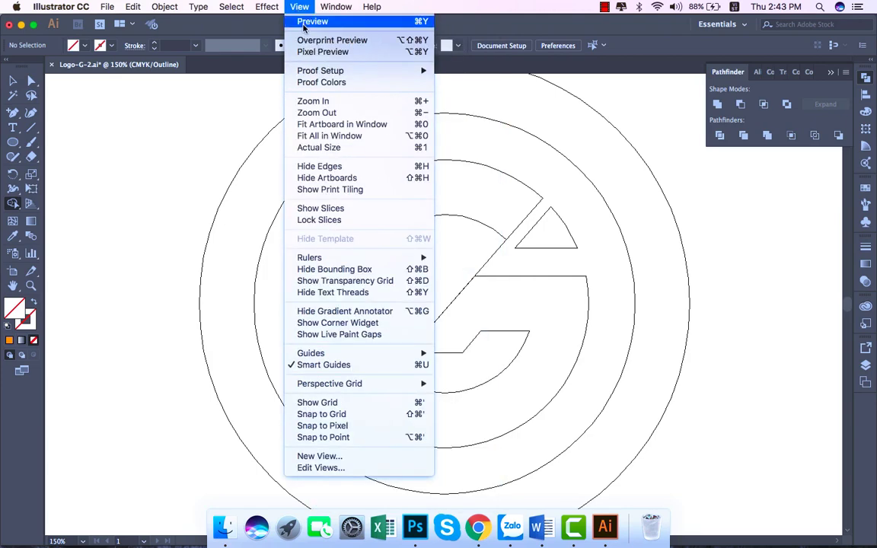
{"action": "left_click", "coordinate": [312, 23]}
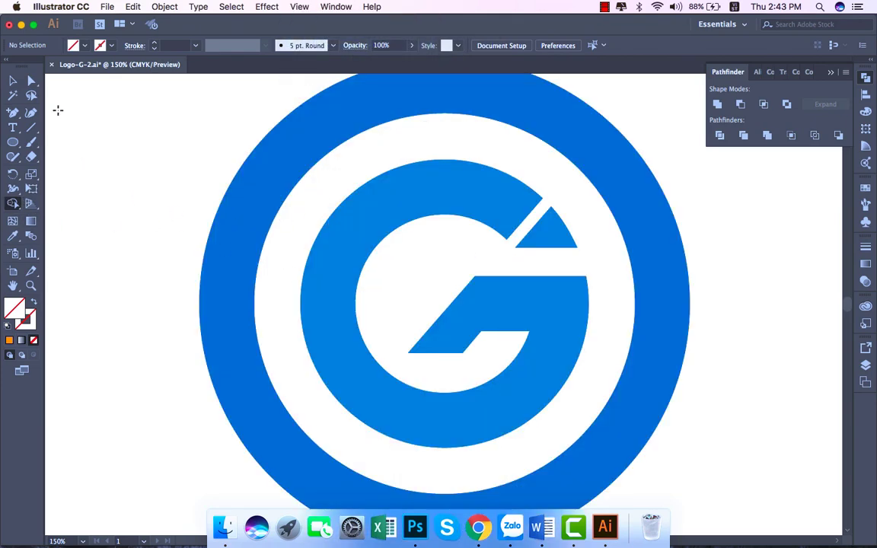
{"action": "left_click", "coordinate": [12, 80]}
{"action": "left_click", "coordinate": [517, 229]}
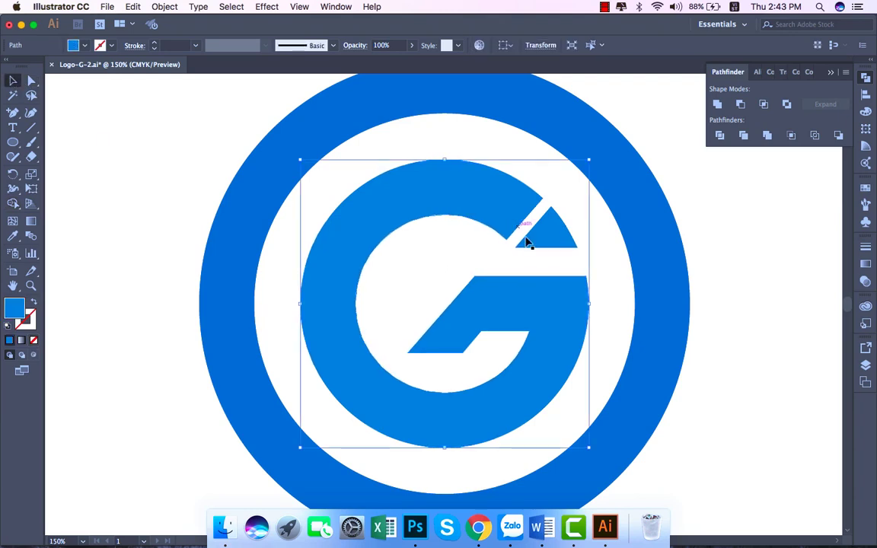
{"action": "left_click", "coordinate": [490, 263]}
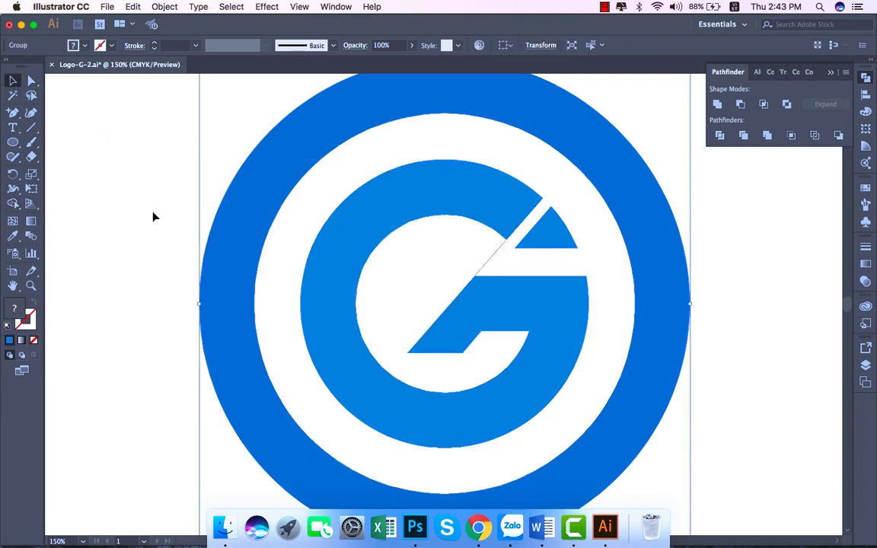
{"action": "left_click", "coordinate": [13, 203]}
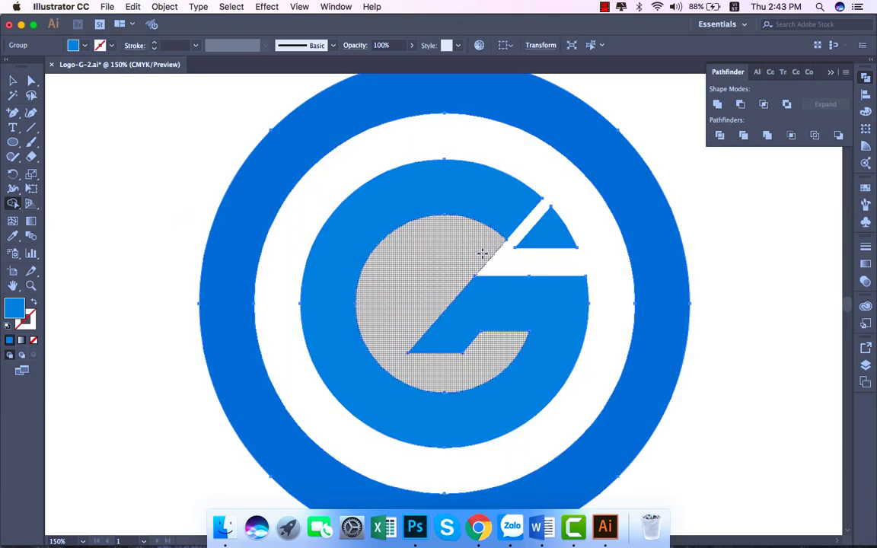
{"action": "key", "text": "super"}
{"action": "left_click", "coordinate": [481, 253]}
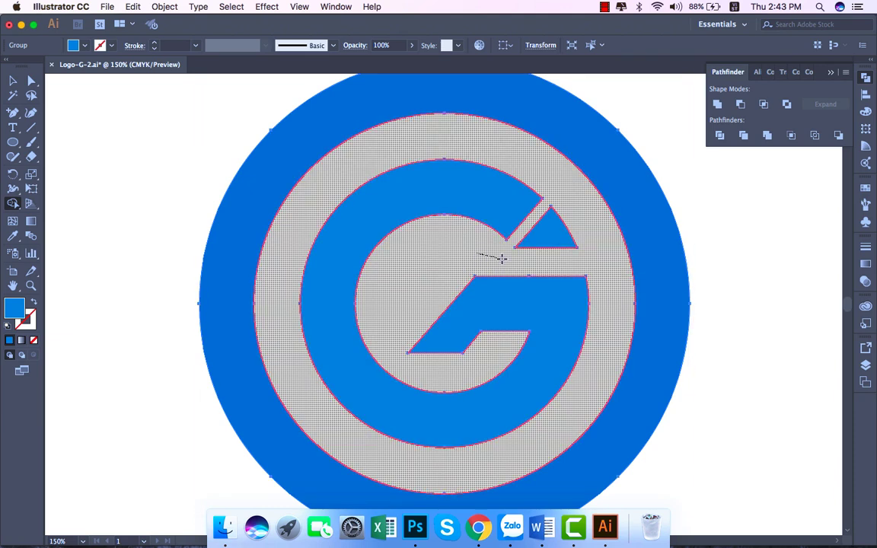
{"action": "left_click_drag", "start_coordinate": [476, 253], "coordinate": [462, 260]}
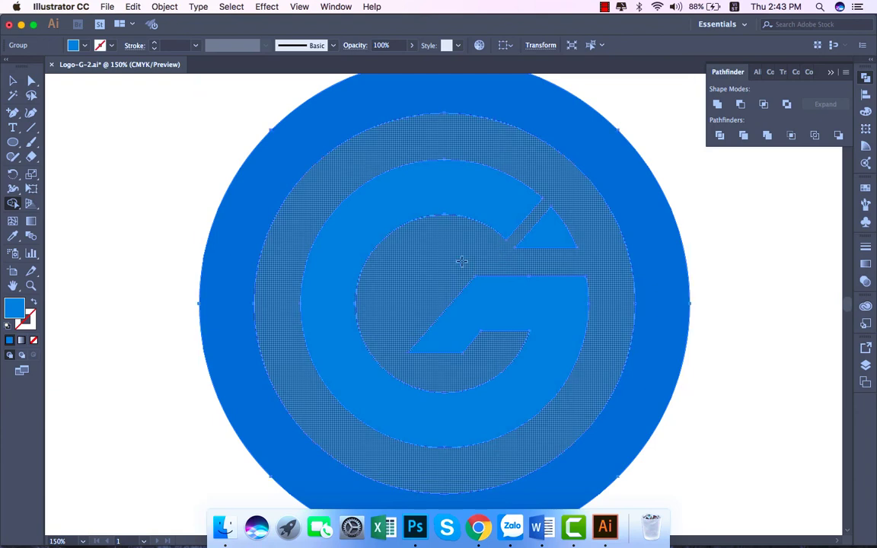
{"action": "left_click", "coordinate": [13, 79]}
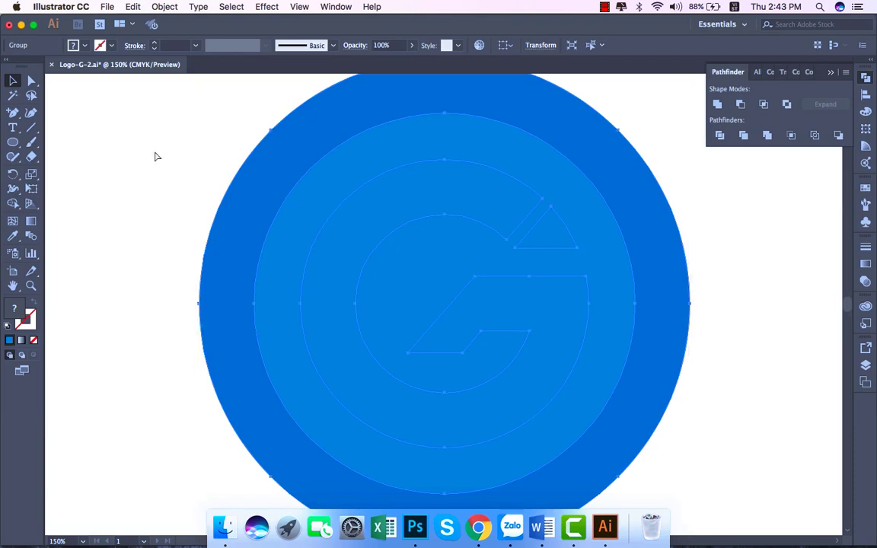
{"action": "key", "text": "ctrl+z"}
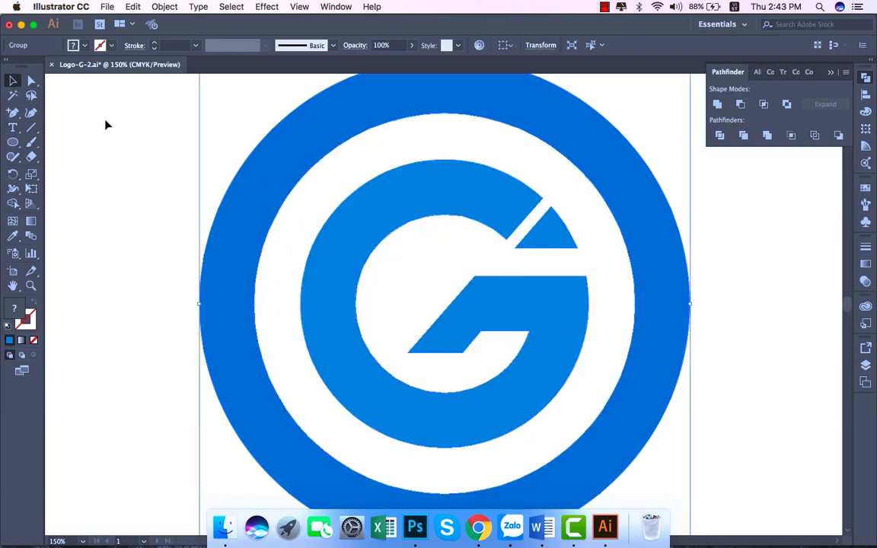
{"action": "left_click", "coordinate": [103, 123]}
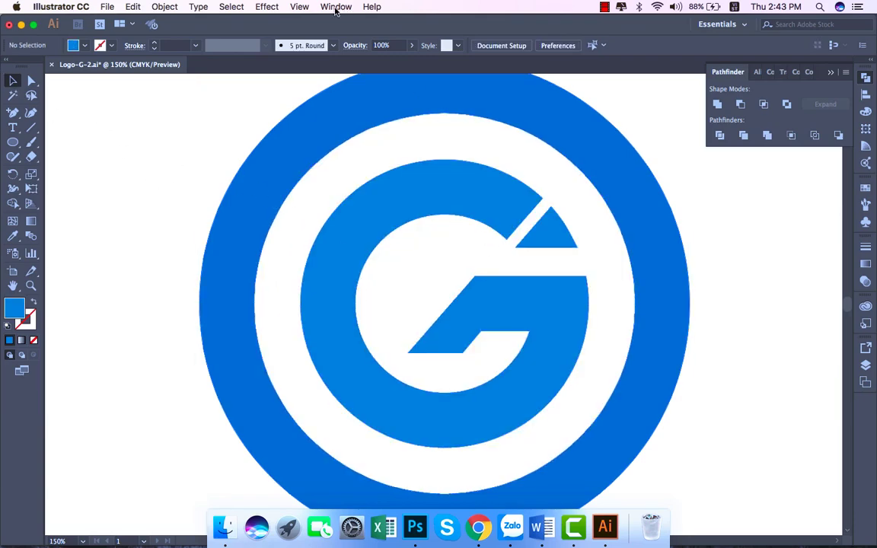
Zoom out in Outline view, return to Preview, and delete the stray logo copy right of the artboard.
{"action": "left_click", "coordinate": [299, 7]}
{"action": "left_click", "coordinate": [310, 21]}
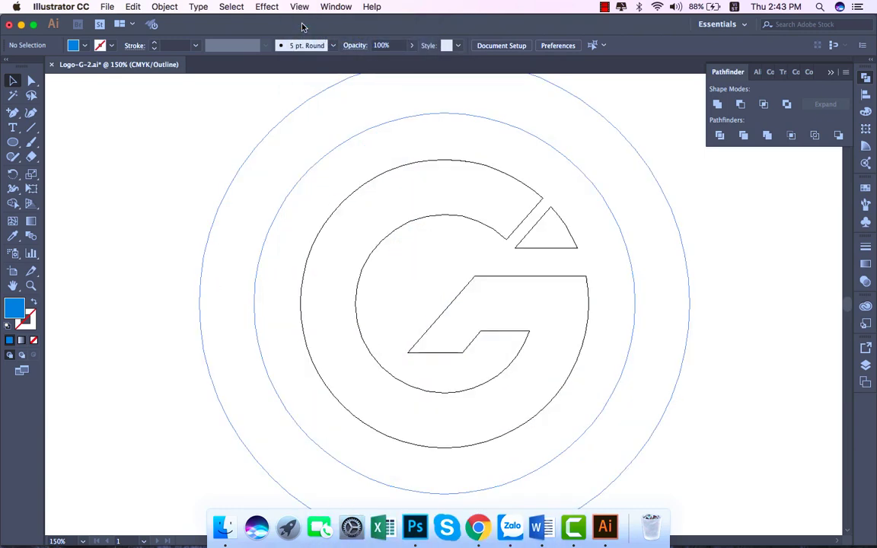
{"action": "key", "text": "super+minus"}
{"action": "key", "text": "super+minus"}
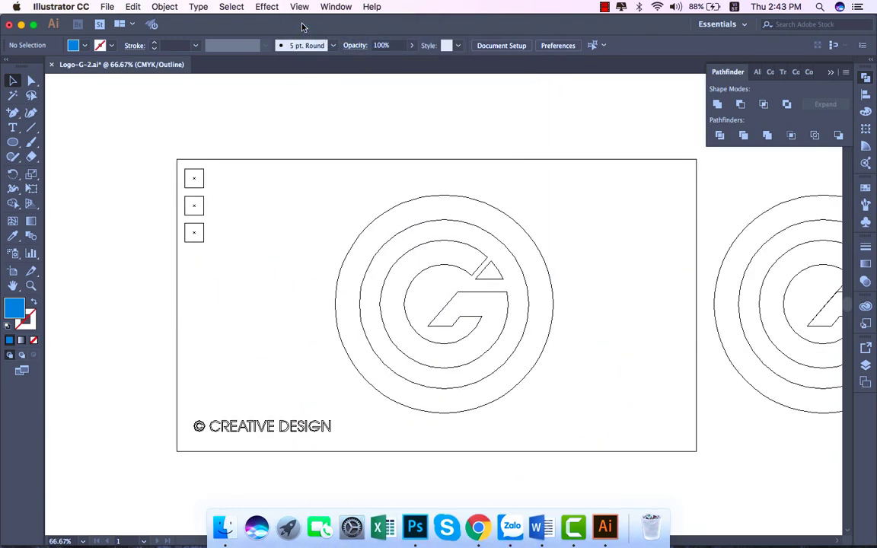
{"action": "left_click", "coordinate": [264, 6]}
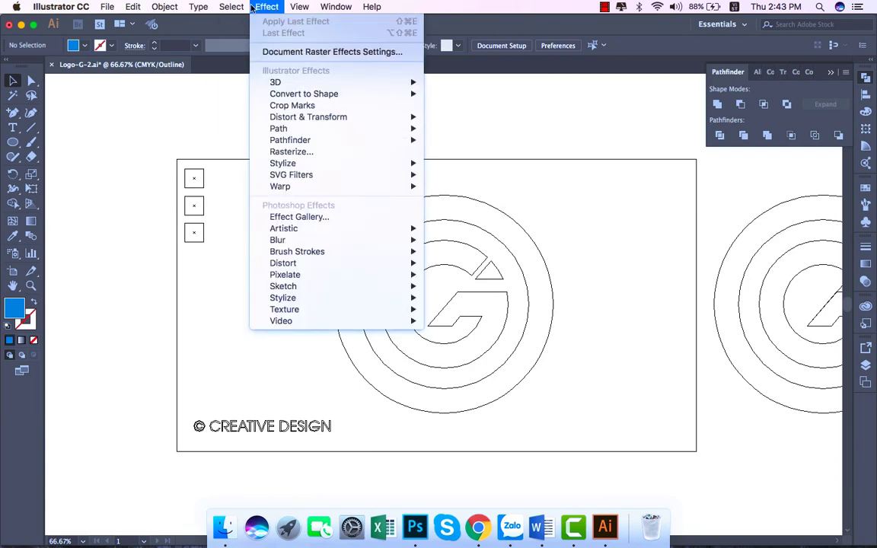
{"action": "left_click", "coordinate": [308, 22]}
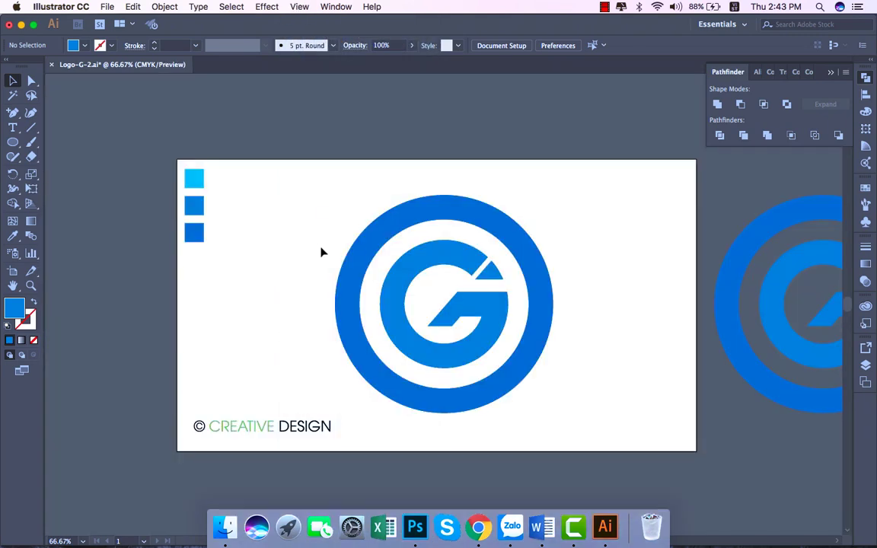
{"action": "left_click", "coordinate": [750, 264]}
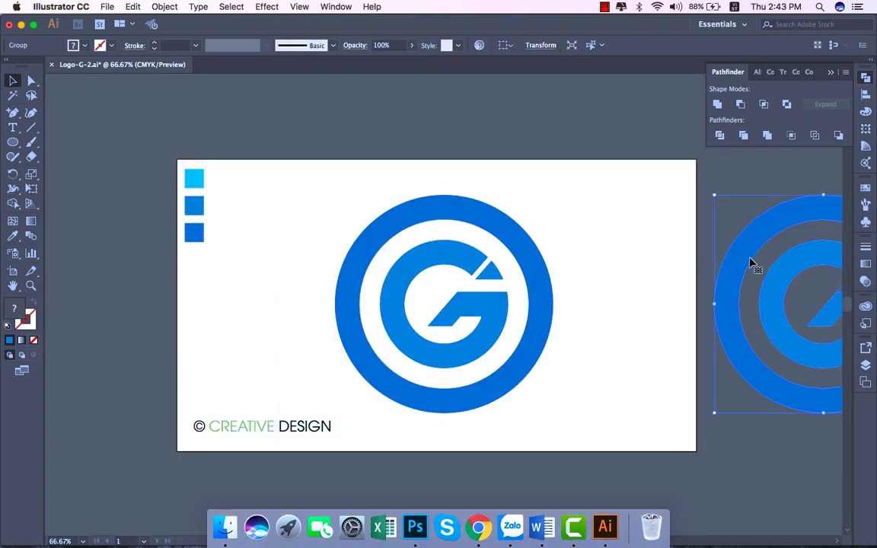
{"action": "key", "text": "Delete"}
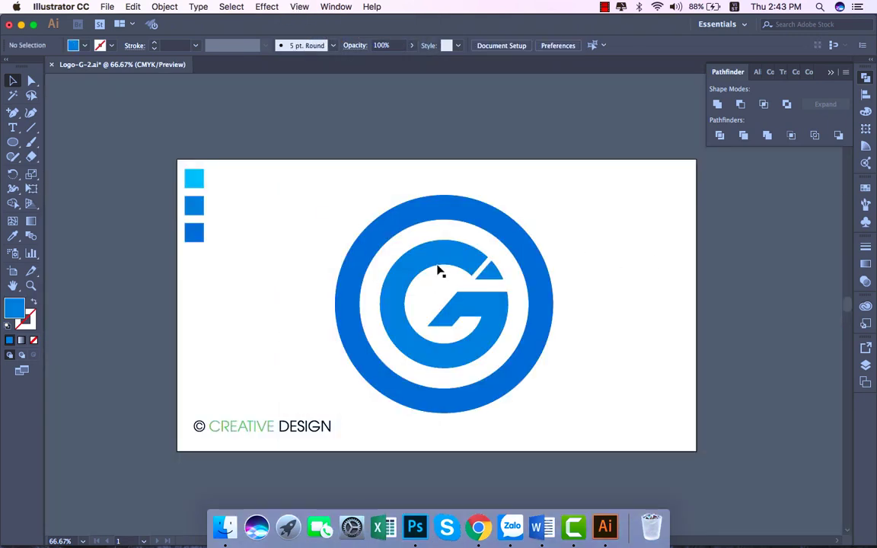
Check the logo parts, deselect, zoom to 100% and save Logo-G-2.ai.
{"action": "left_click", "coordinate": [437, 262]}
{"action": "left_click", "coordinate": [449, 217]}
{"action": "left_click", "coordinate": [650, 274]}
{"action": "key", "text": "super+equal"}
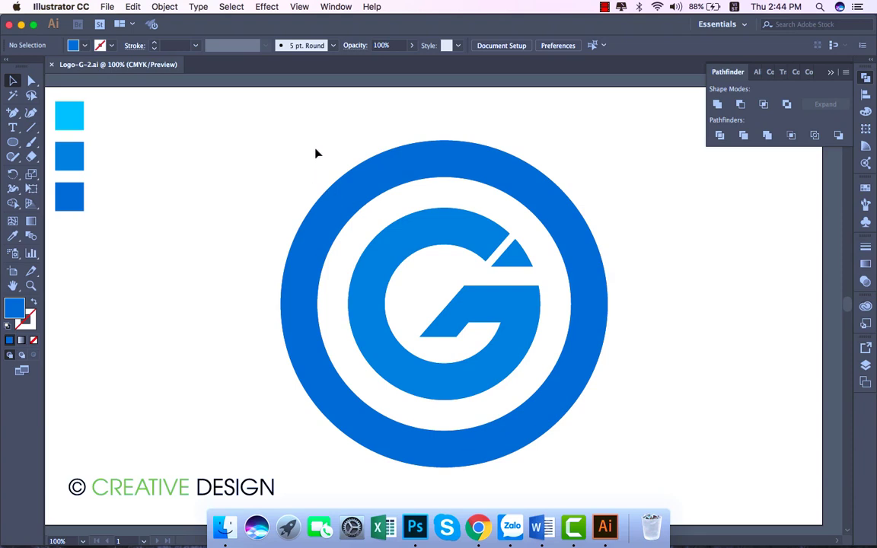
{"action": "left_click", "coordinate": [605, 7]}
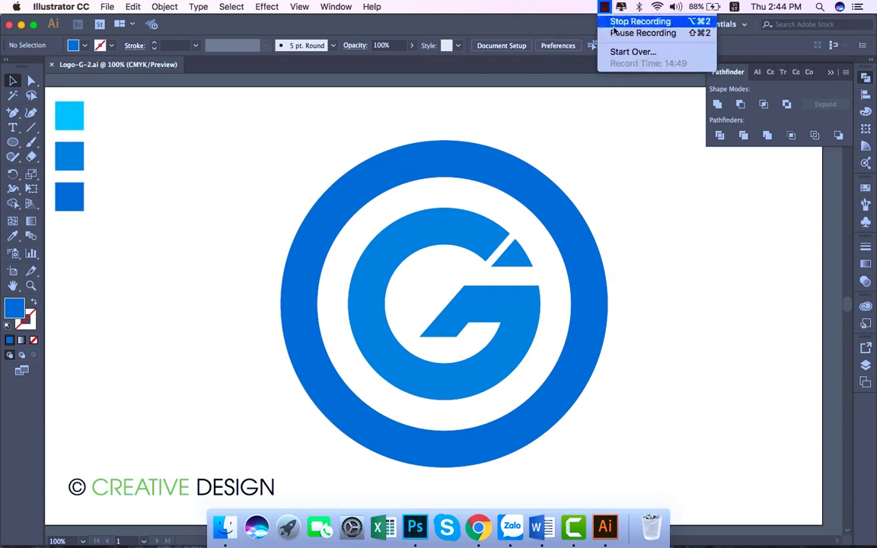